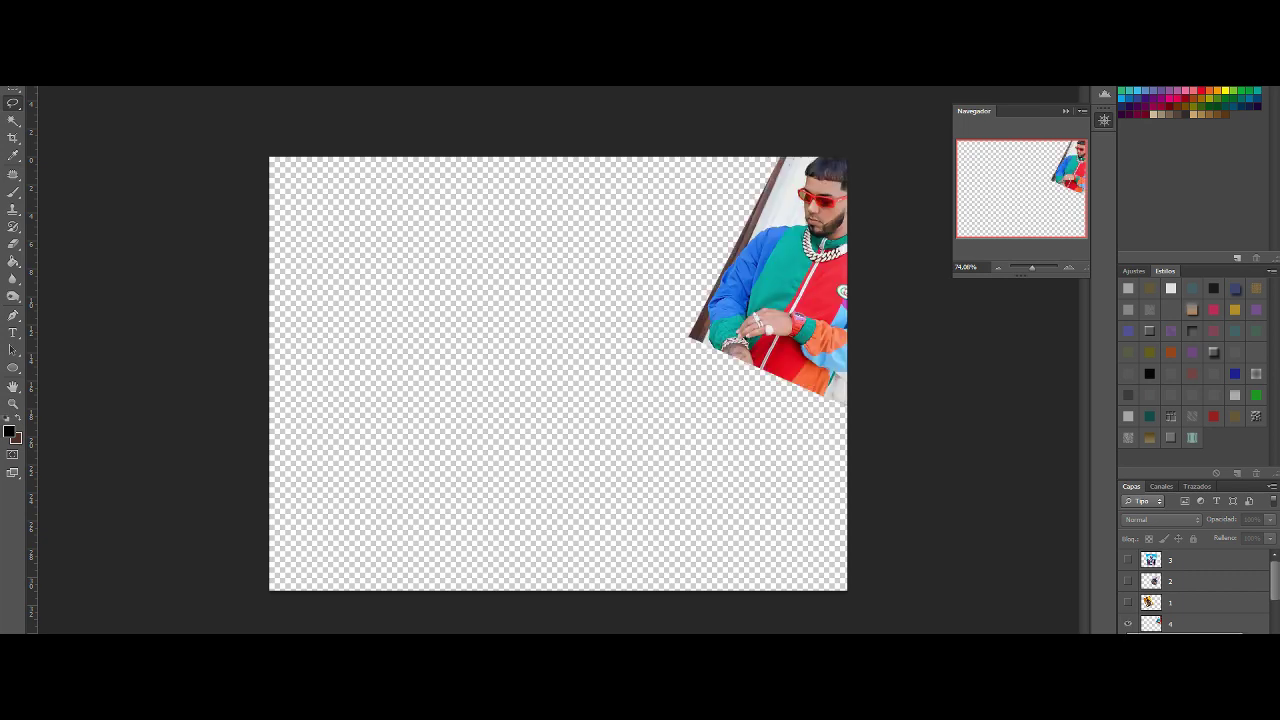
- Make the hidden photo layers below layer 4 visible so their images fill the collage
left_click(1127, 645)
left_click(1127, 624)
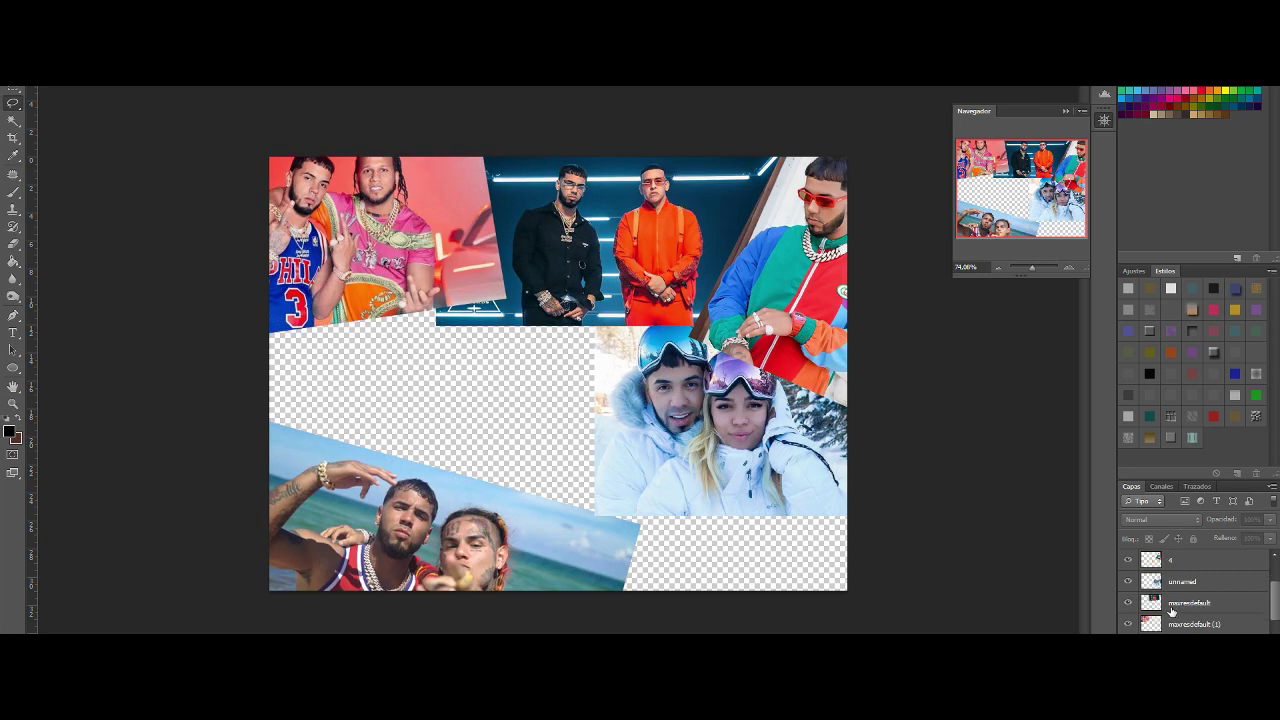
scroll(1171, 614, "down", 2)
left_click(1127, 624)
left_click(1127, 645)
left_click(1127, 645)
left_click_drag(1127, 633, 1178, 598)
left_click(1127, 604)
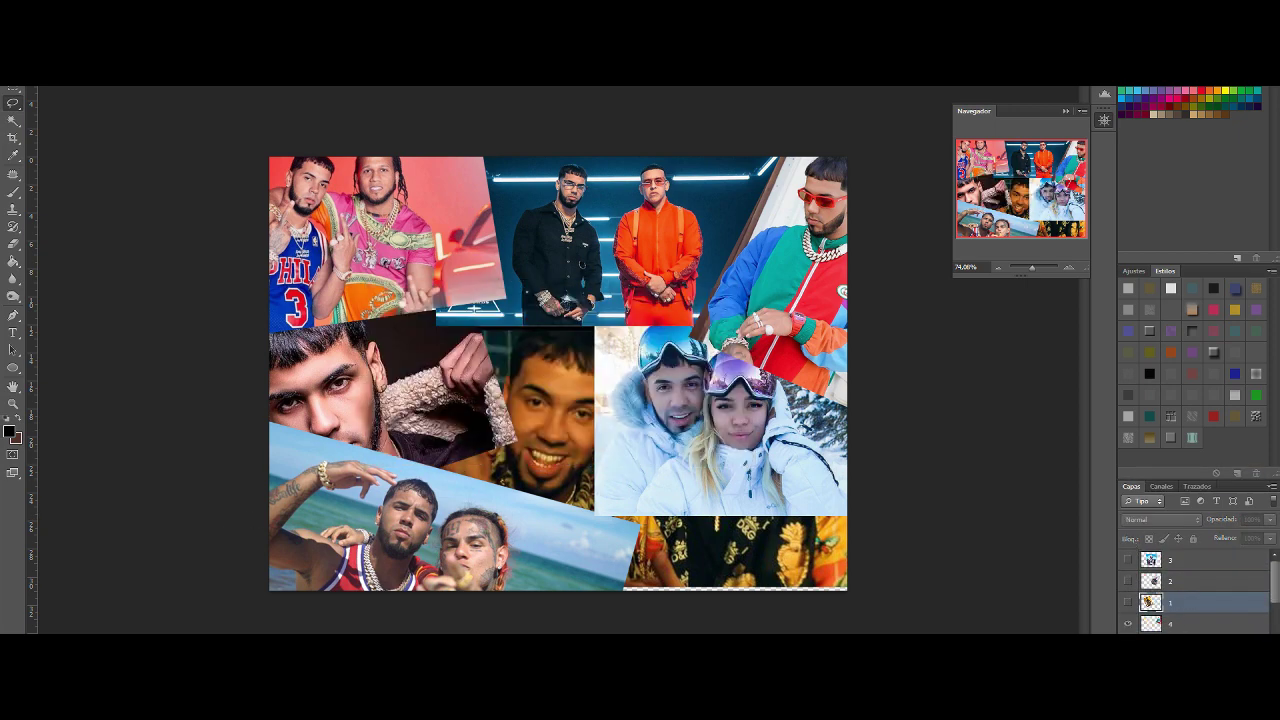
- Move the snow couple photo into the centre of the collage
left_click_drag(1189, 645, 1189, 557)
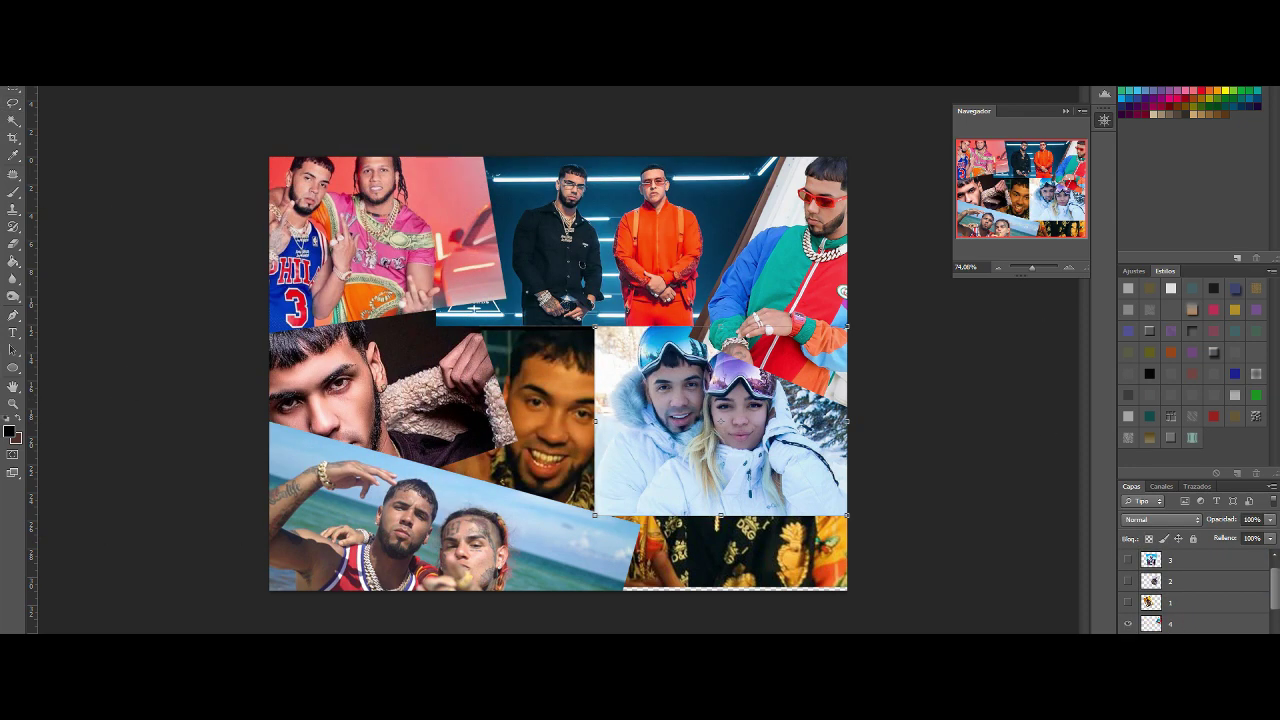
left_click_drag(697, 429, 527, 403)
right_click(13, 104)
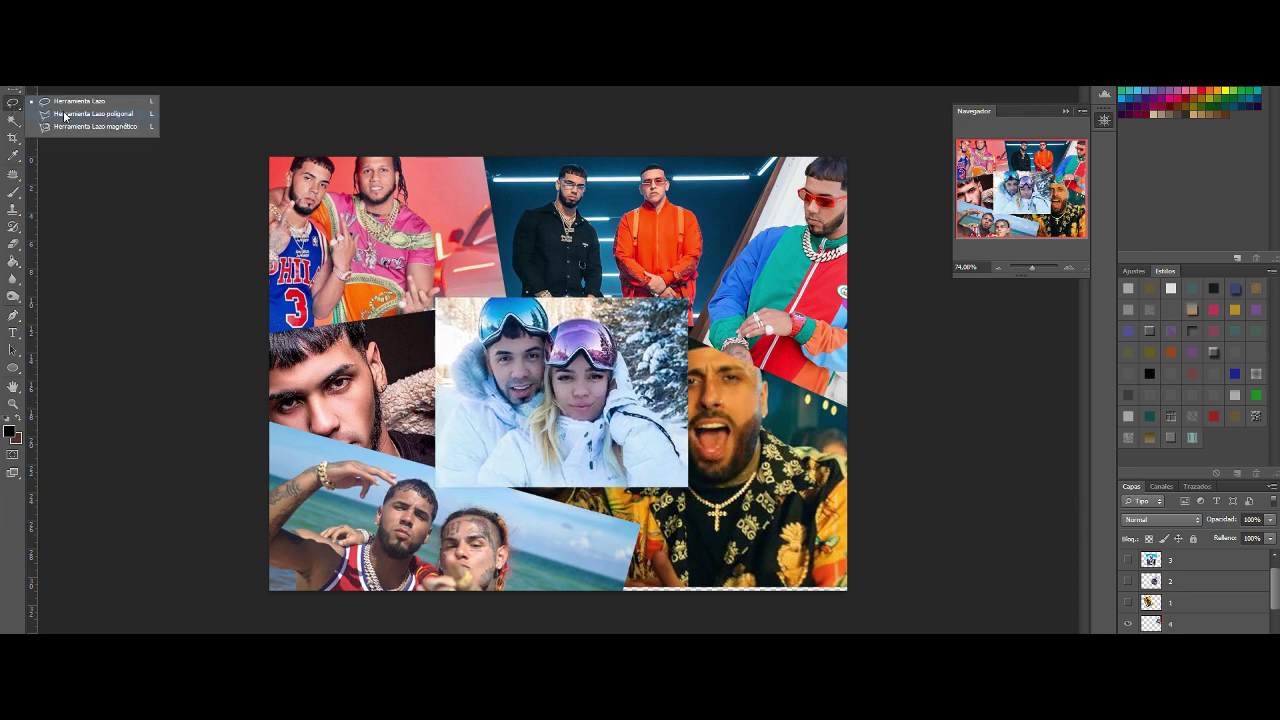
left_click(63, 115)
left_click(1128, 645)
left_click(1128, 645)
left_click(638, 525)
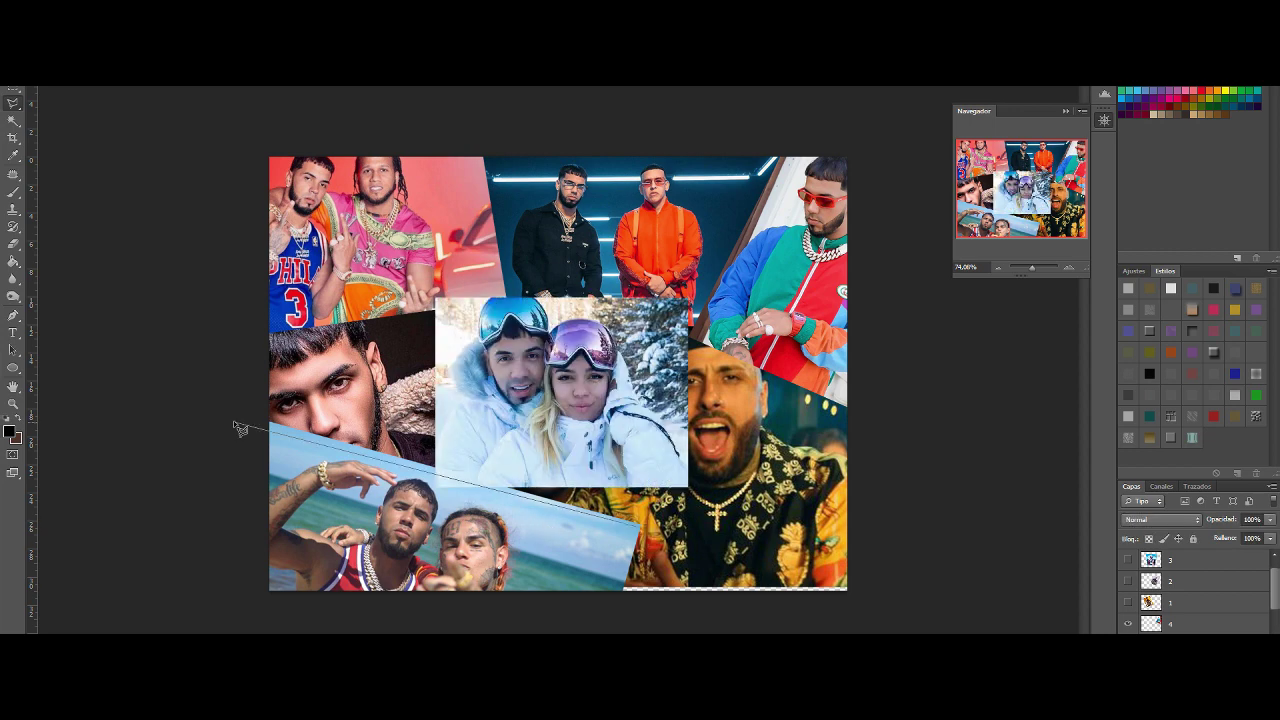
left_click(232, 410)
left_click(181, 520)
left_click(224, 664)
double_click(352, 664)
right_click(13, 104)
left_click(48, 105)
key("ctrl+d")
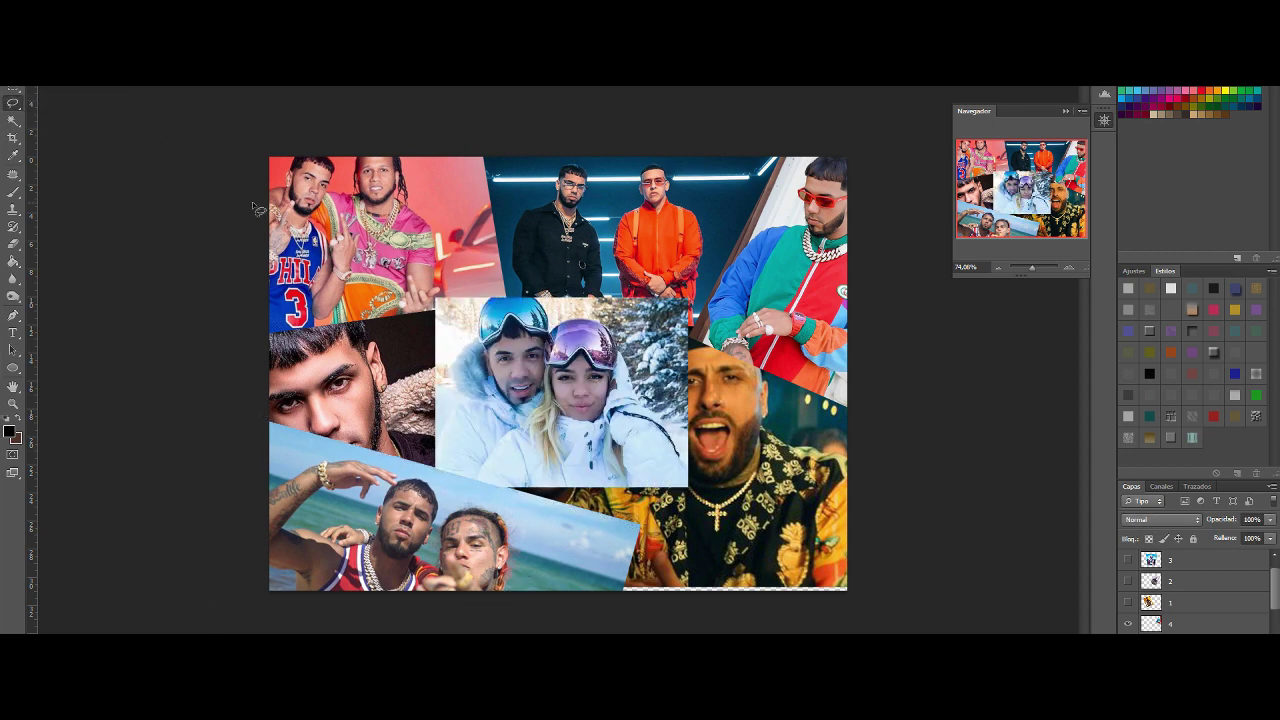
- Lower the snow photo's opacity to 47% and delete its upper corner overlapping the pink photo with the Polygonal Lasso
left_click(1270, 520)
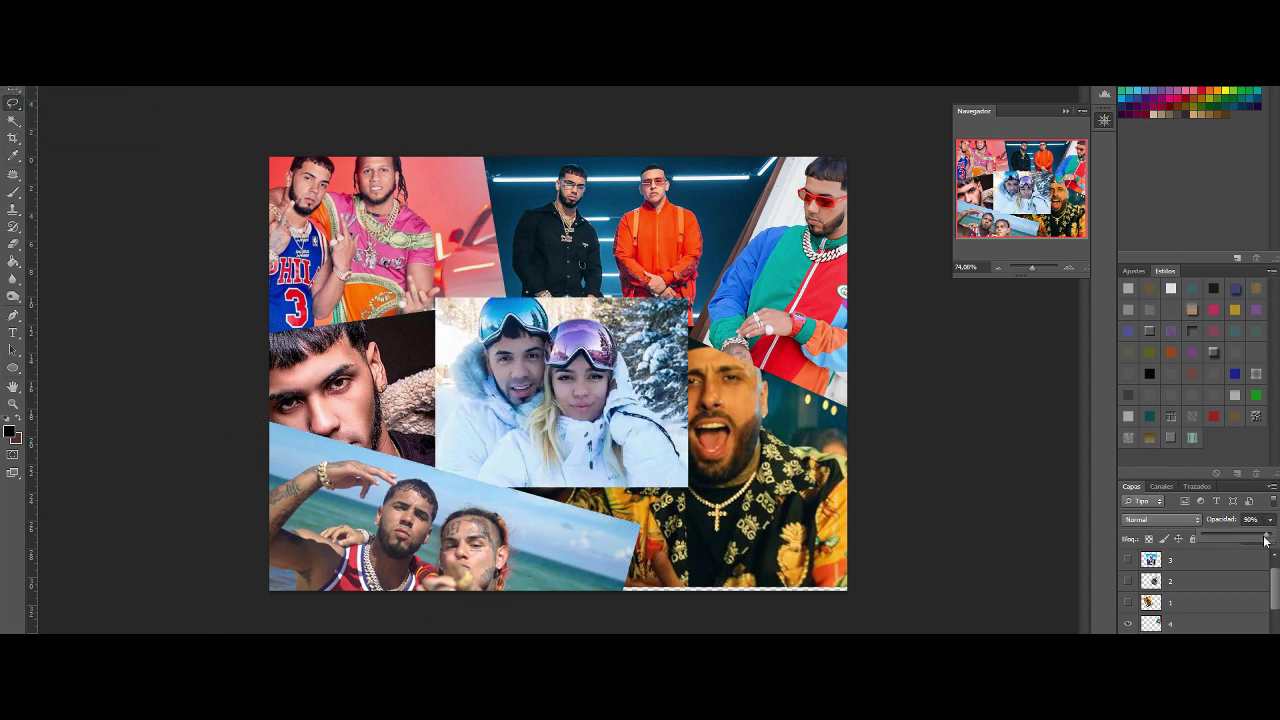
left_click_drag(1269, 538, 1234, 538)
right_click(14, 106)
left_click(53, 114)
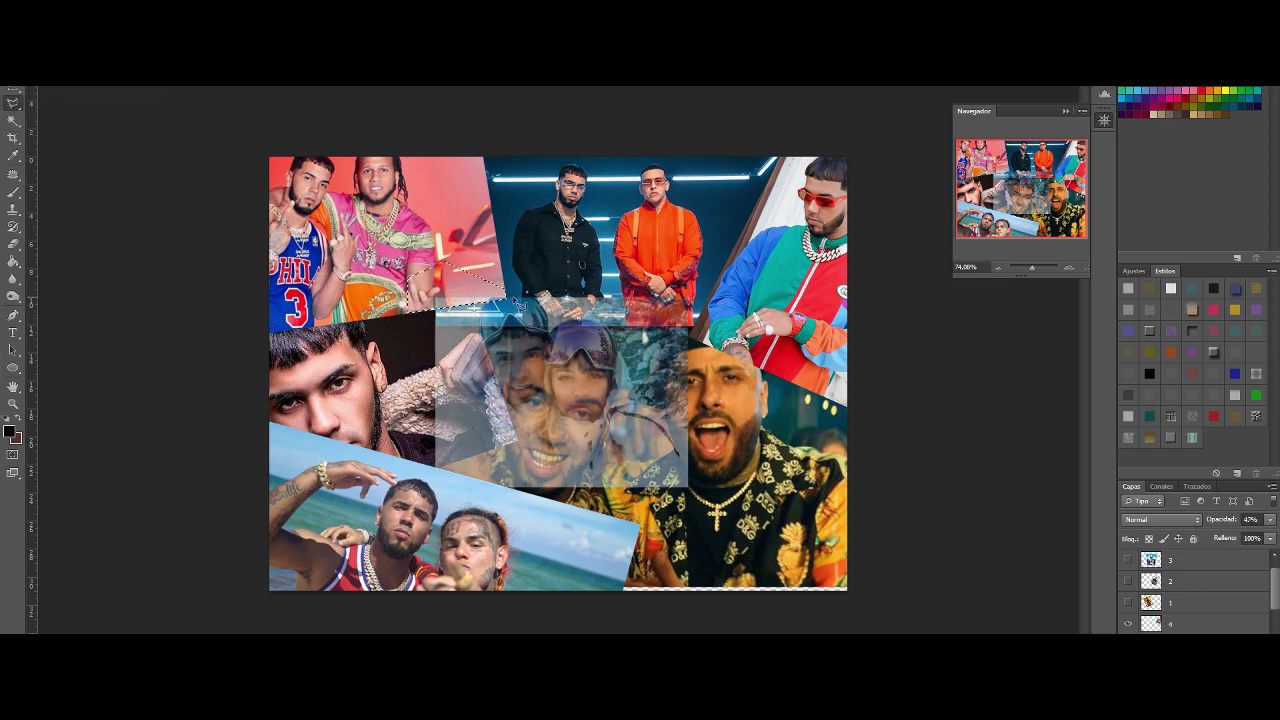
key("Delete")
key("ctrl+d")
- Restore the snow photo's opacity to 100%
right_click(14, 104)
left_click(79, 105)
left_click(1271, 520)
left_click_drag(1235, 538, 1272, 538)
- Free Transform the snow photo slightly wider and taller towards its neighbours and apply the transformation
key("ctrl+t")
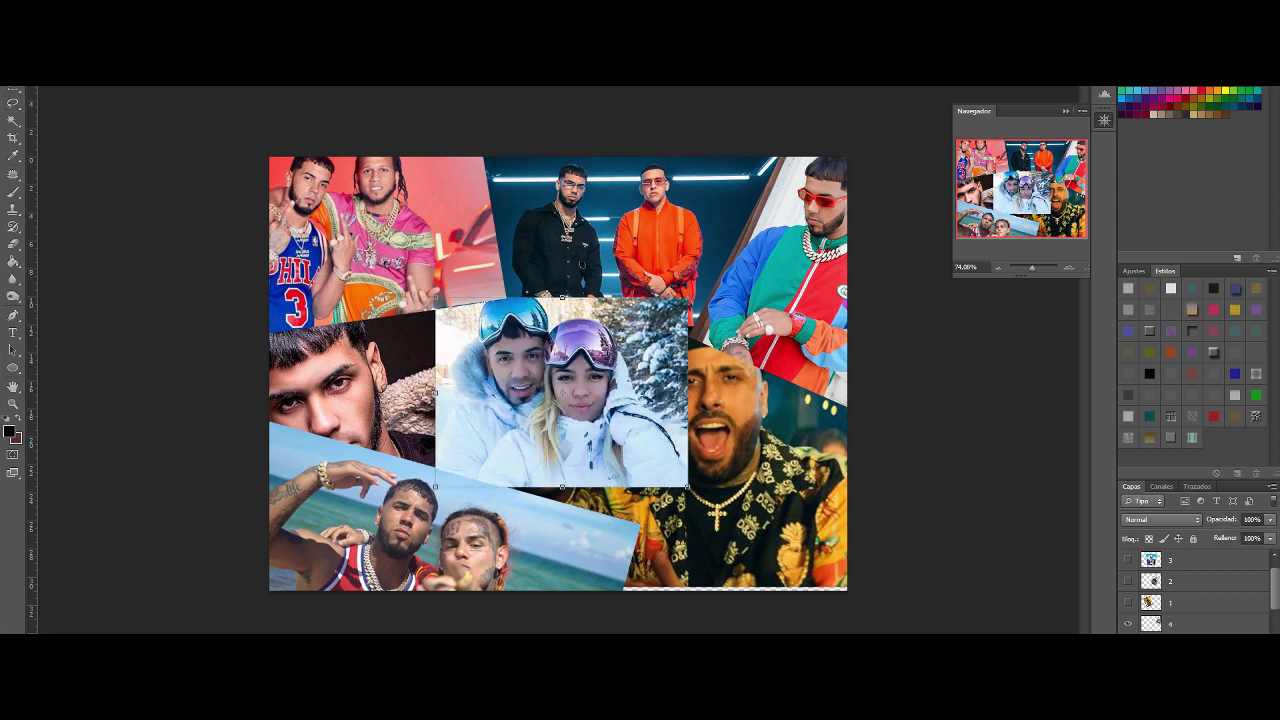
left_click_drag(688, 393, 696, 393)
left_click_drag(435, 297, 432, 295)
left_click(14, 104)
left_click(573, 266)
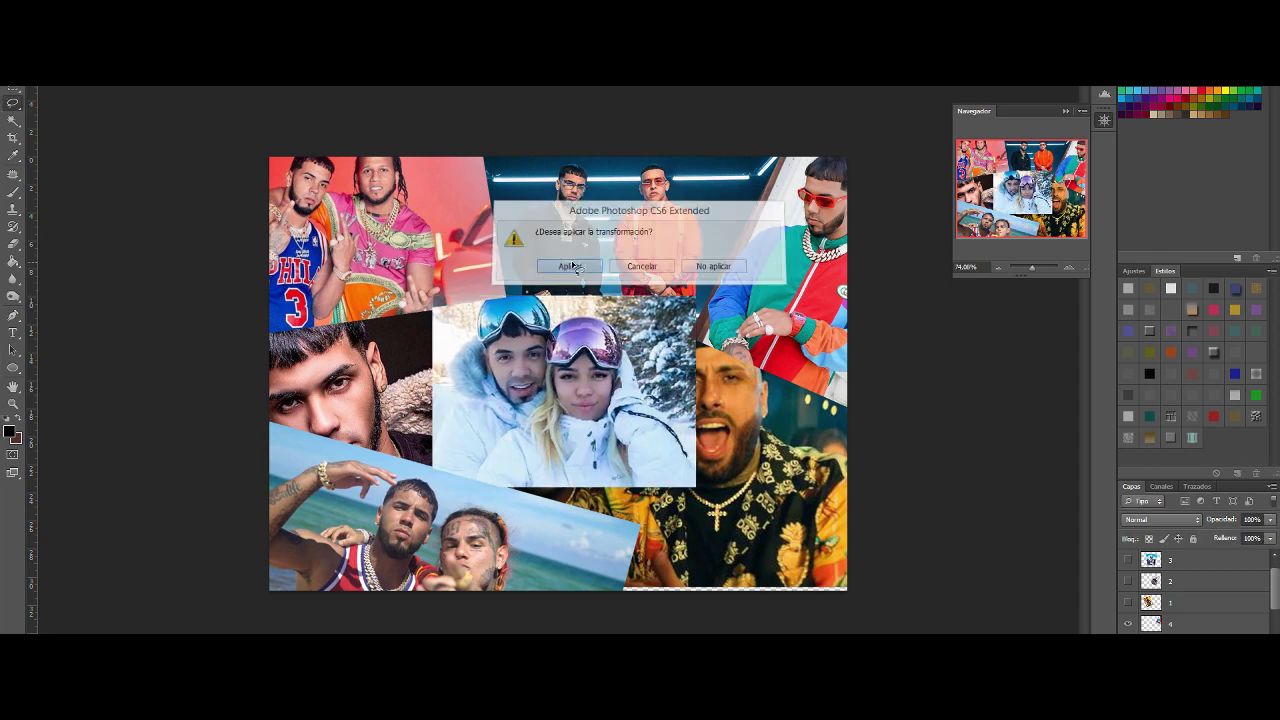
left_click(571, 266)
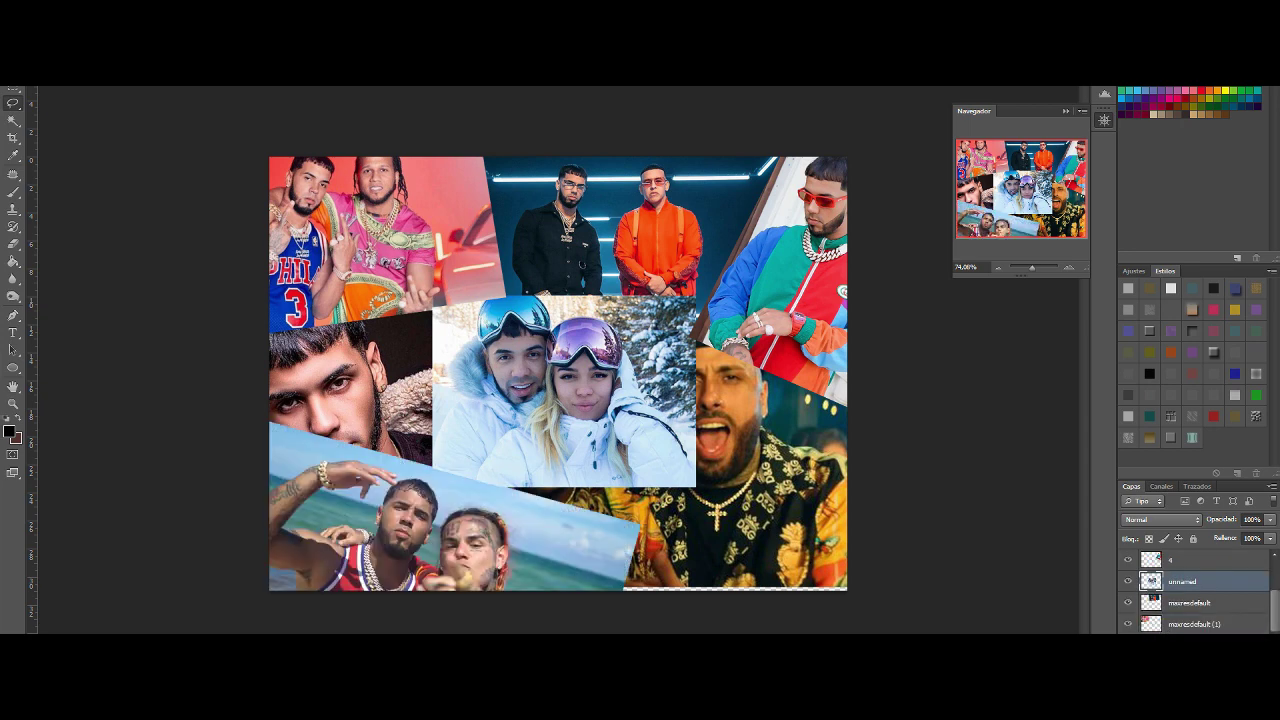
- Select the beach photo's layer and reduce its opacity to 48%
left_click(1128, 645)
left_click(1128, 645)
left_click(1270, 520)
left_click(1195, 645)
left_click(1270, 520)
left_click_drag(1271, 538, 1228, 537)
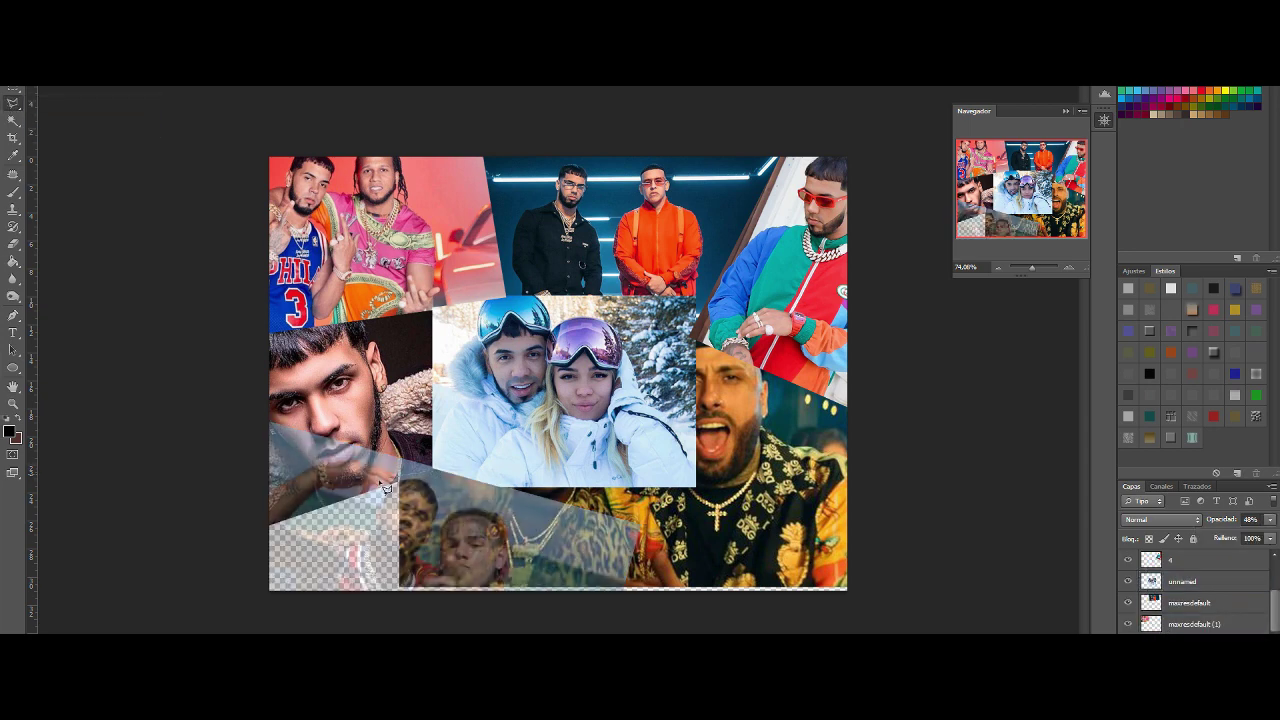
- Cut the beach photo's upper-left corner off along a diagonal with the Polygonal Lasso to uncover the close-up portrait
left_click(256, 531)
left_click(175, 388)
left_click(358, 307)
left_click(572, 287)
left_click(434, 468)
key("Delete")
- Restore the beach photo's opacity to 100%
left_click(1271, 520)
left_click(1274, 534)
right_click(13, 103)
left_click(60, 102)
left_click(62, 110)
key("v")
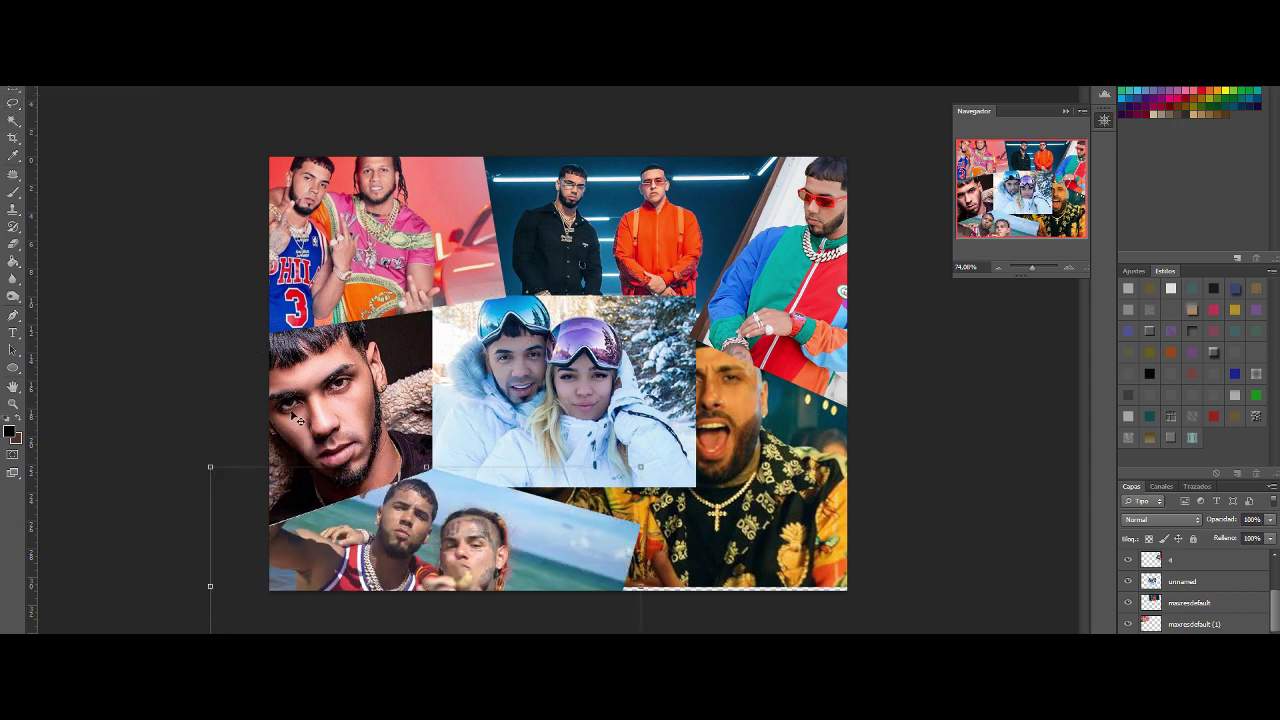
left_click(12, 103)
left_click(580, 268)
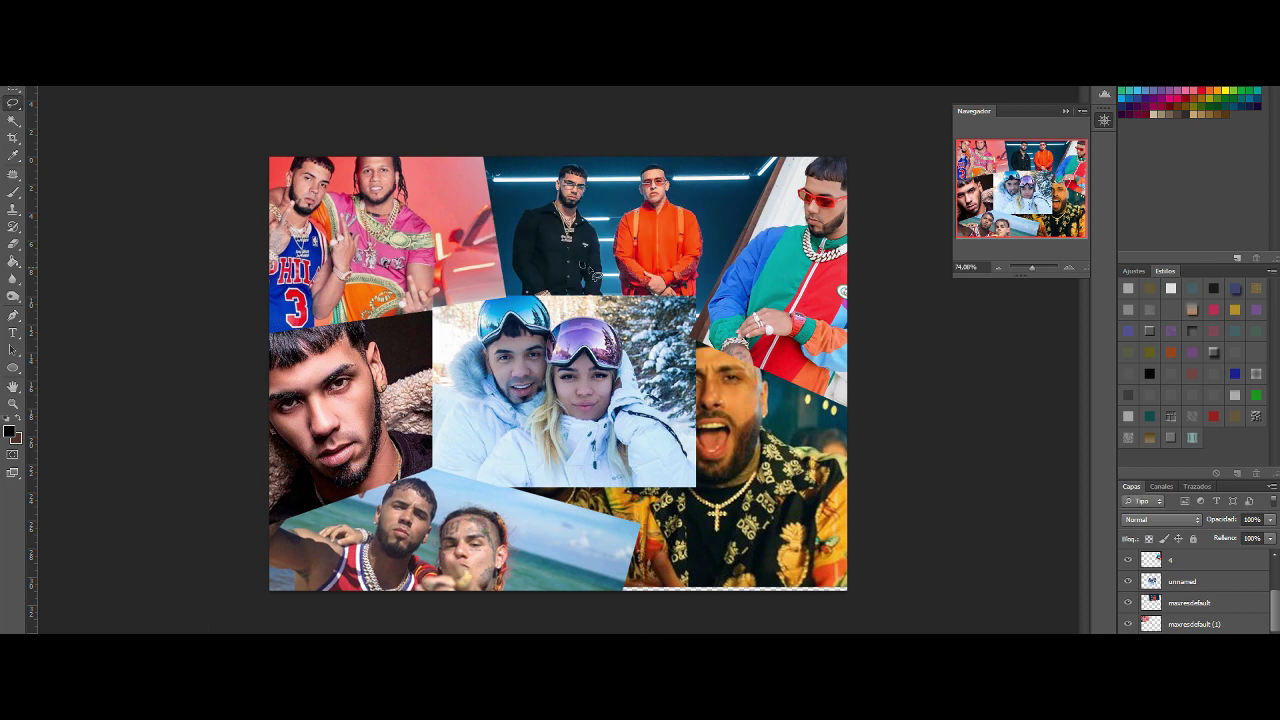
- Hide the layer with the yellow-lit photo of the man in the patterned shirt
scroll(1130, 603, "up", 5)
left_click(1128, 603)
left_click(1128, 603)
scroll(1128, 603, "down", 1)
left_click(1128, 603)
scroll(1128, 603, "down", 1)
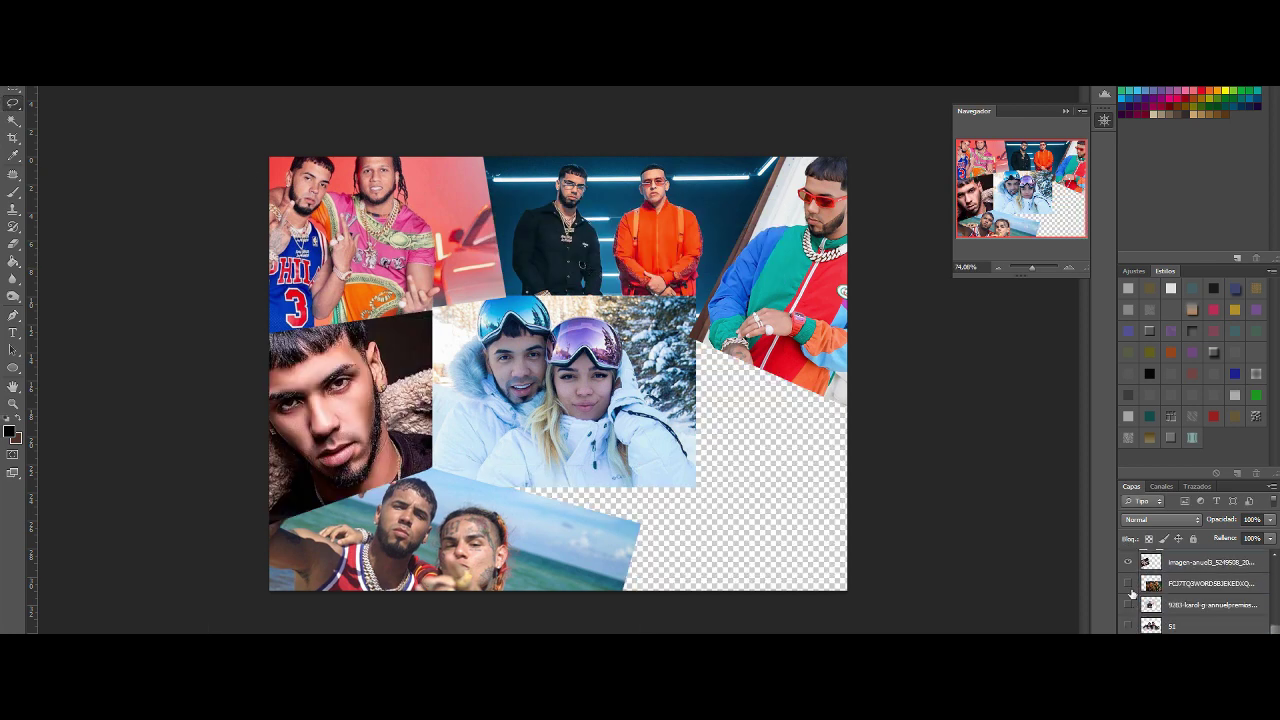
- Delete the hidden Karol G photo layer located above layer 51
left_click(1128, 602)
mouse_move(1194, 609)
left_mouse_down()
mouse_move(1188, 511)
mouse_move(1190, 593)
left_mouse_up()
key("Delete")
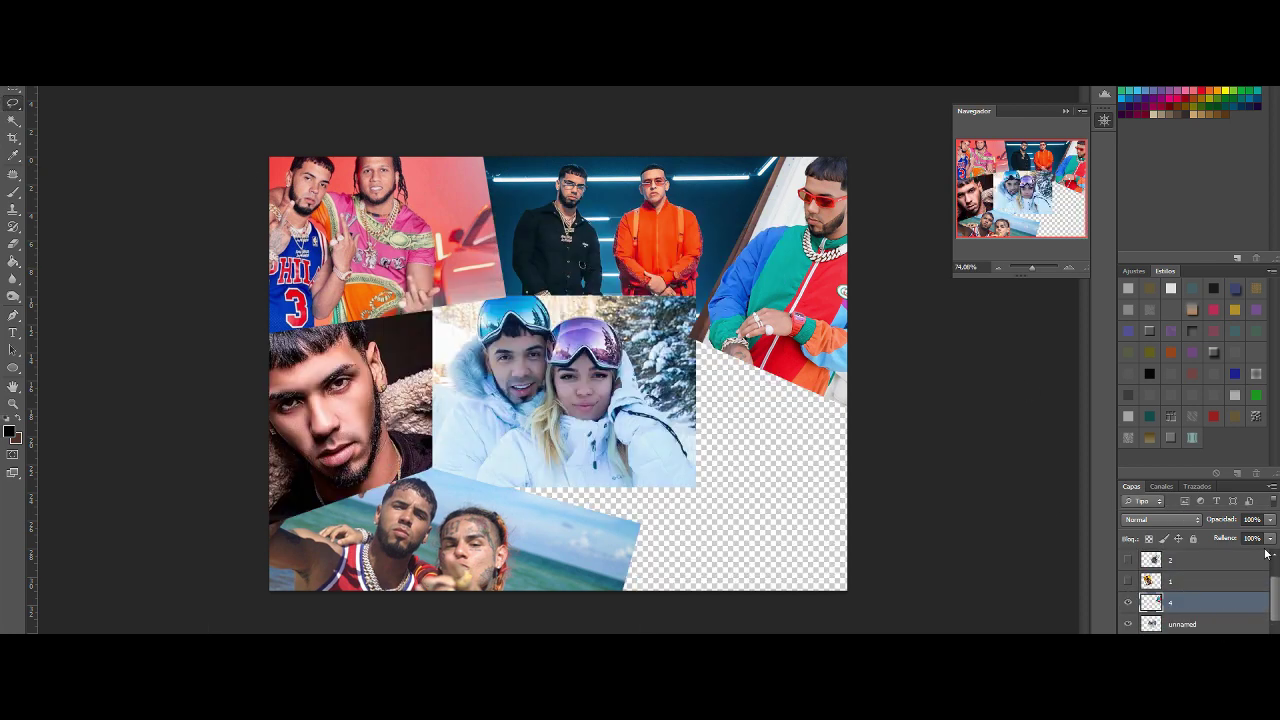
- Try to fit the photo on layer 51 into the empty lower-right area by moving and resizing it
left_click_drag(1274, 600, 1274, 632)
left_click(1128, 626)
left_click(1158, 626)
left_click(13, 73)
left_click_drag(752, 470, 984, 594)
left_click_drag(1017, 497, 971, 498)
left_click_drag(728, 466, 683, 548)
left_click(13, 103)
key("Return")
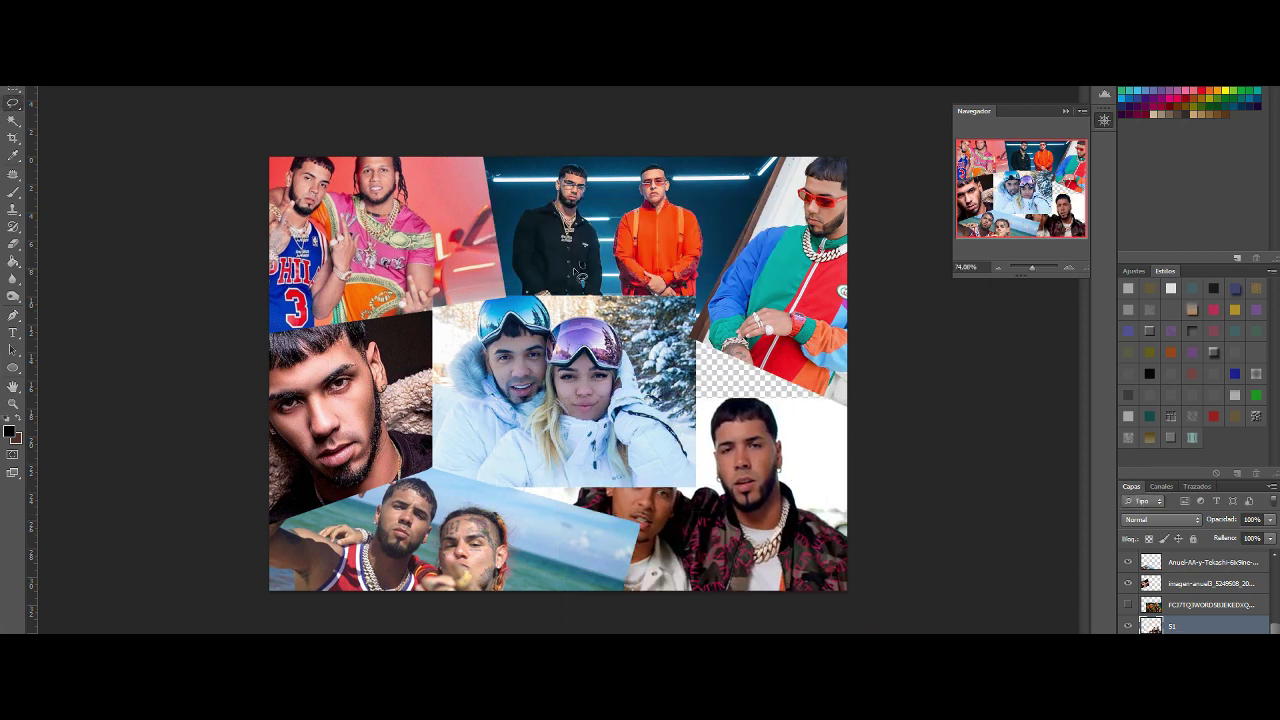
- Remove the layer 51 photo and show the photo of the embracing couple in the denim jacket and jersey
key("Delete")
scroll(1190, 592, "up", 10)
left_click(1128, 560)
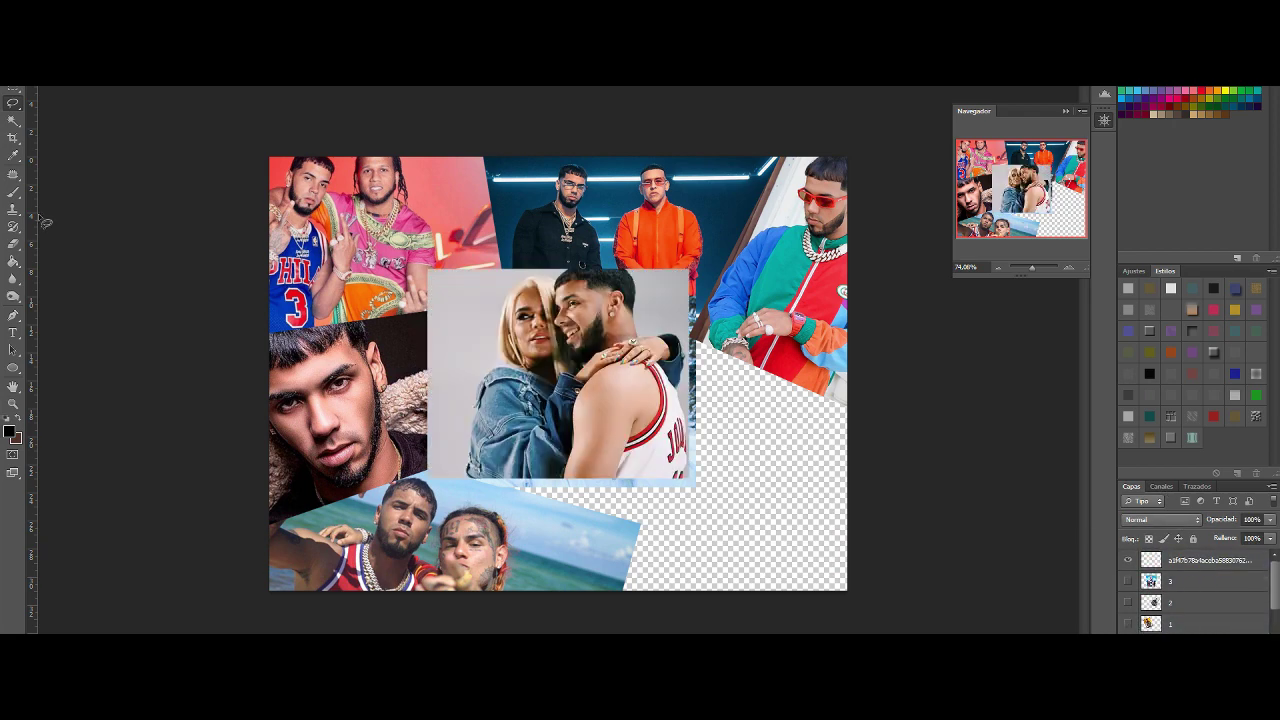
- Move the embracing couple photo into the lower-right corner and enlarge it over the empty area
key("v")
left_click_drag(673, 362, 841, 485)
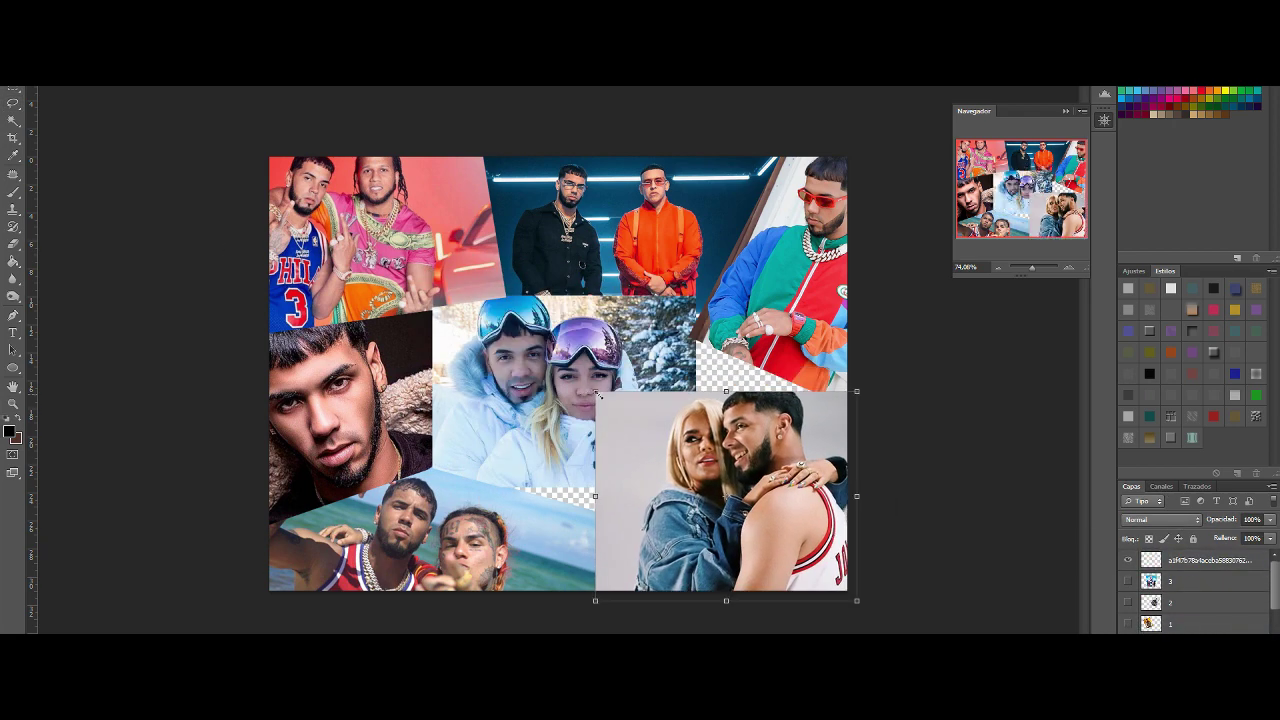
left_click_drag(596, 393, 559, 362)
key("Return")
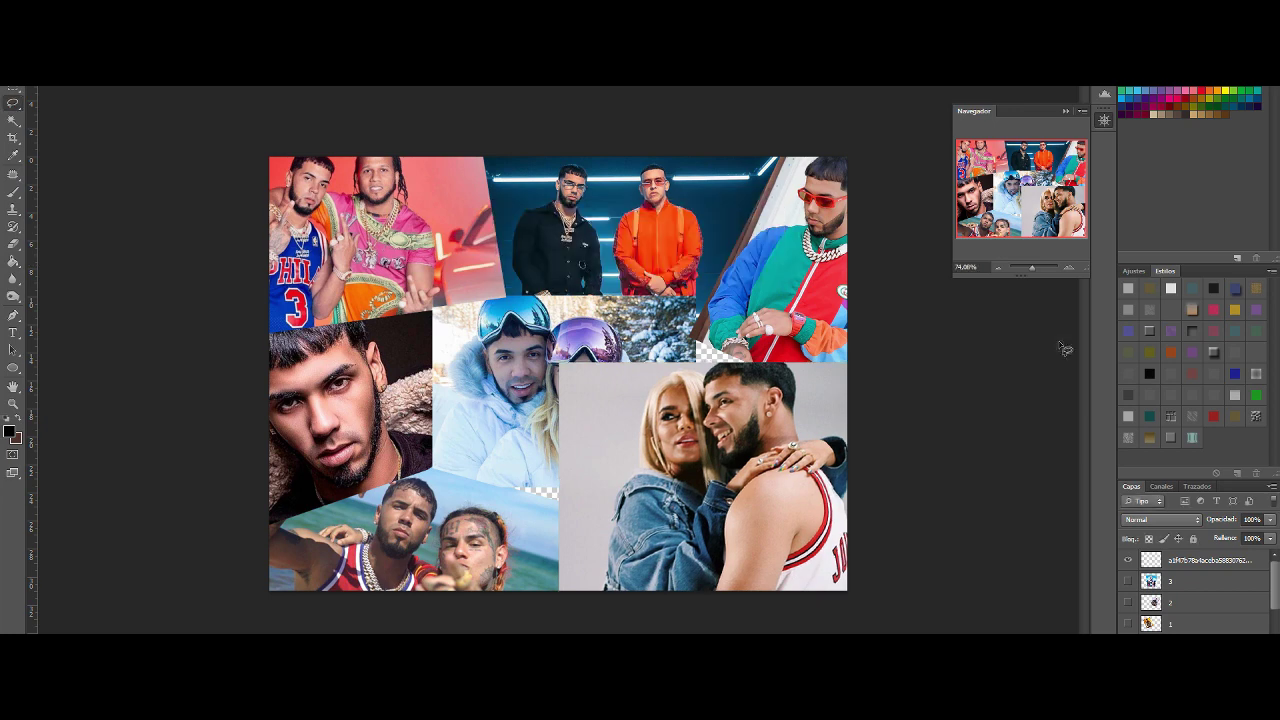
- Set the embracing couple photo's opacity to 60% and shift it further right
key("6")
left_click_drag(761, 476, 809, 488)
key("ctrl+t")
left_click(12, 103)
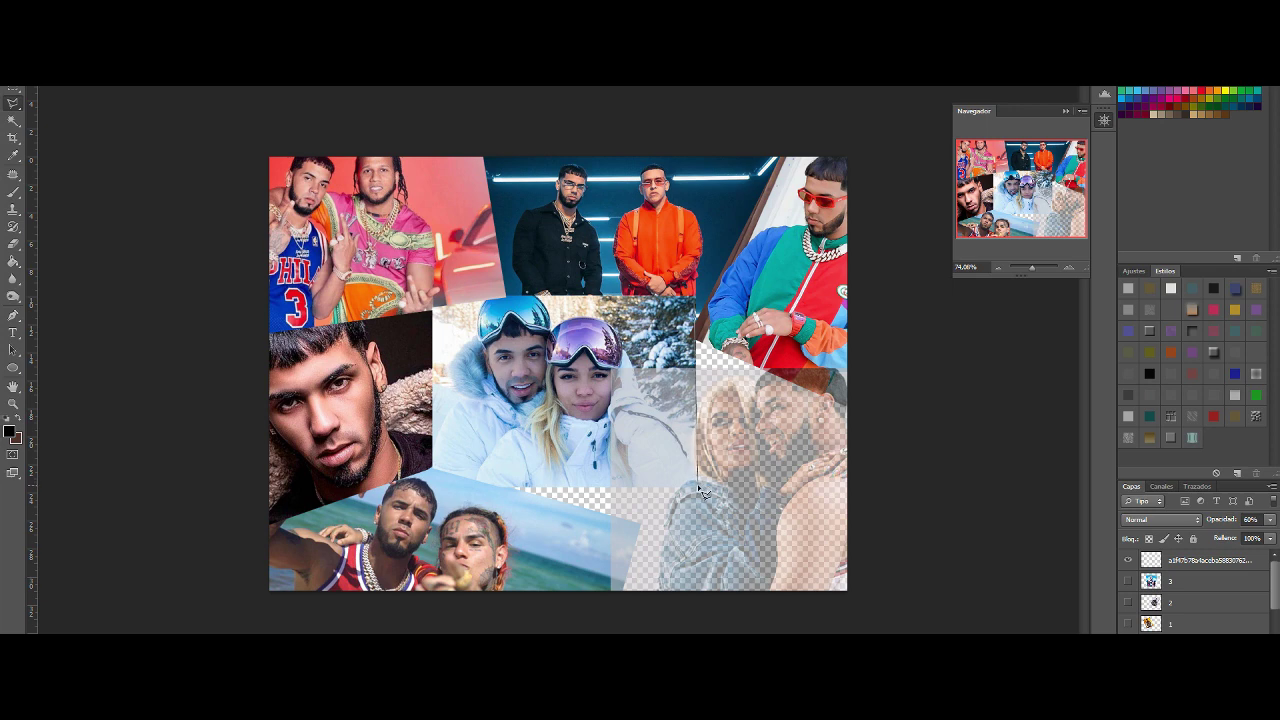
- Delete the part of the embracing couple photo overlapping the snow photo and lower its opacity to 46%
left_click(588, 488)
left_click(537, 262)
left_click(695, 297)
key("Delete")
key("ctrl+d")
right_click(13, 104)
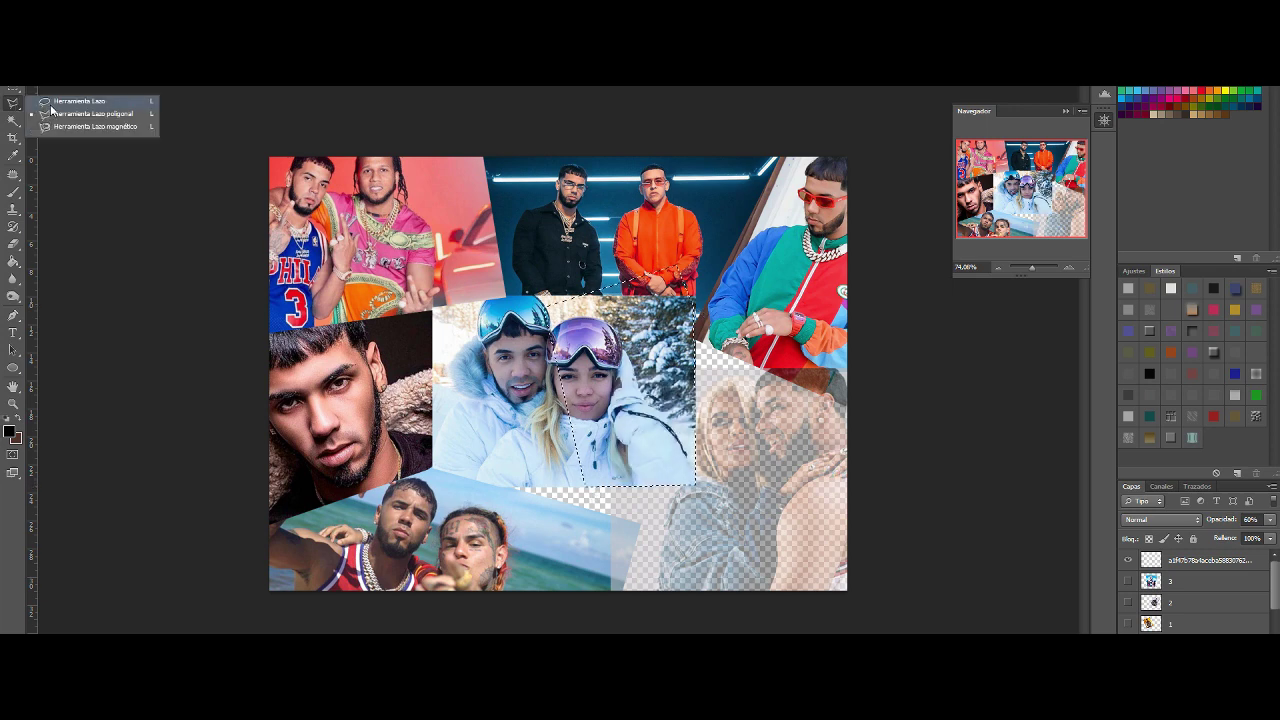
left_click(52, 105)
left_click(1271, 520)
mouse_move(1246, 536)
left_mouse_down()
mouse_move(1275, 536)
mouse_move(1227, 537)
left_mouse_up()
- Enlarge the multicoloured jacket photo on layer 4 towards its lower-left corner and rotate it slightly counterclockwise
left_click(1192, 582)
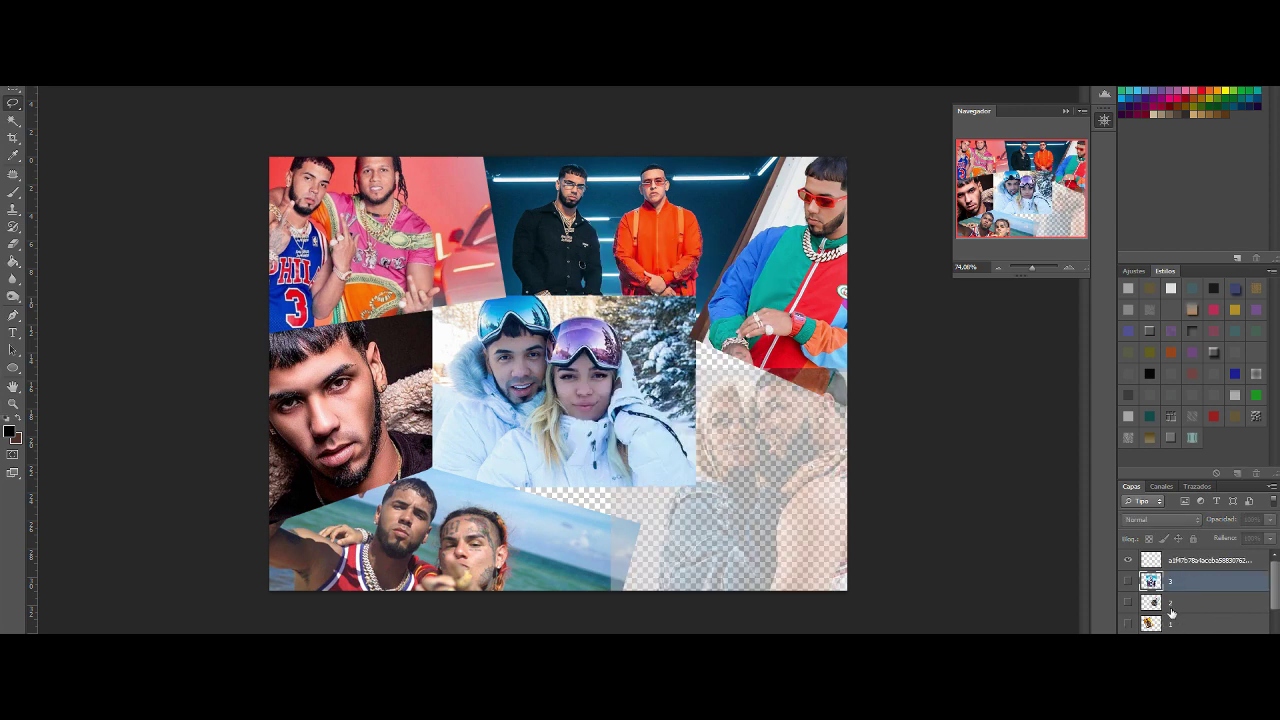
left_click(1172, 646)
left_click(1128, 646)
left_click(1128, 646)
left_click(1128, 560)
left_click(1128, 560)
key("v")
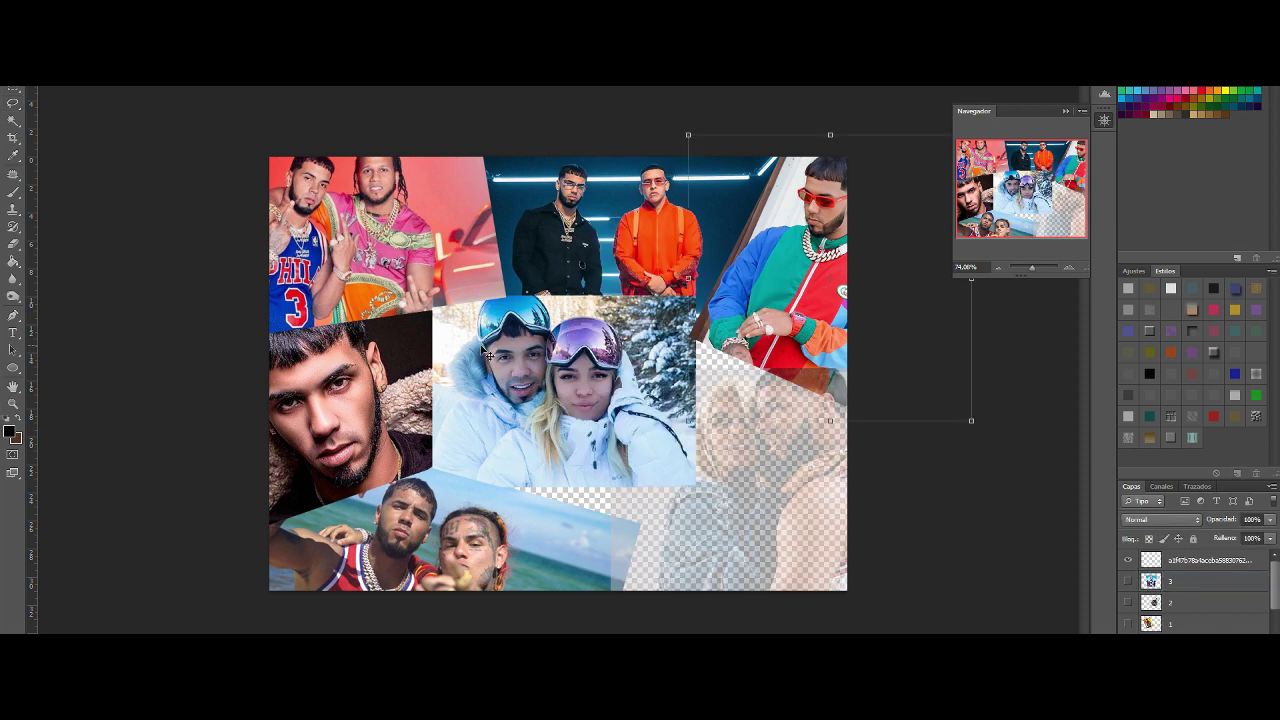
left_click_drag(688, 421, 665, 444)
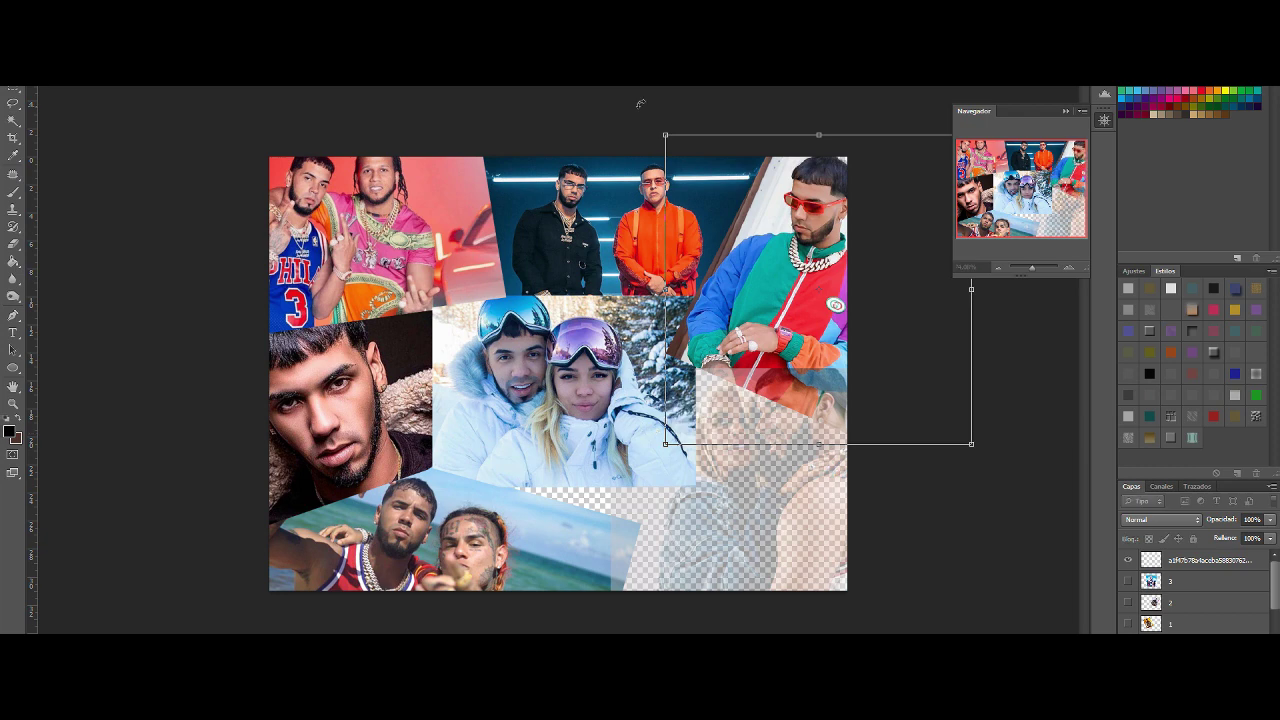
left_click_drag(638, 103, 617, 124)
key("Return")
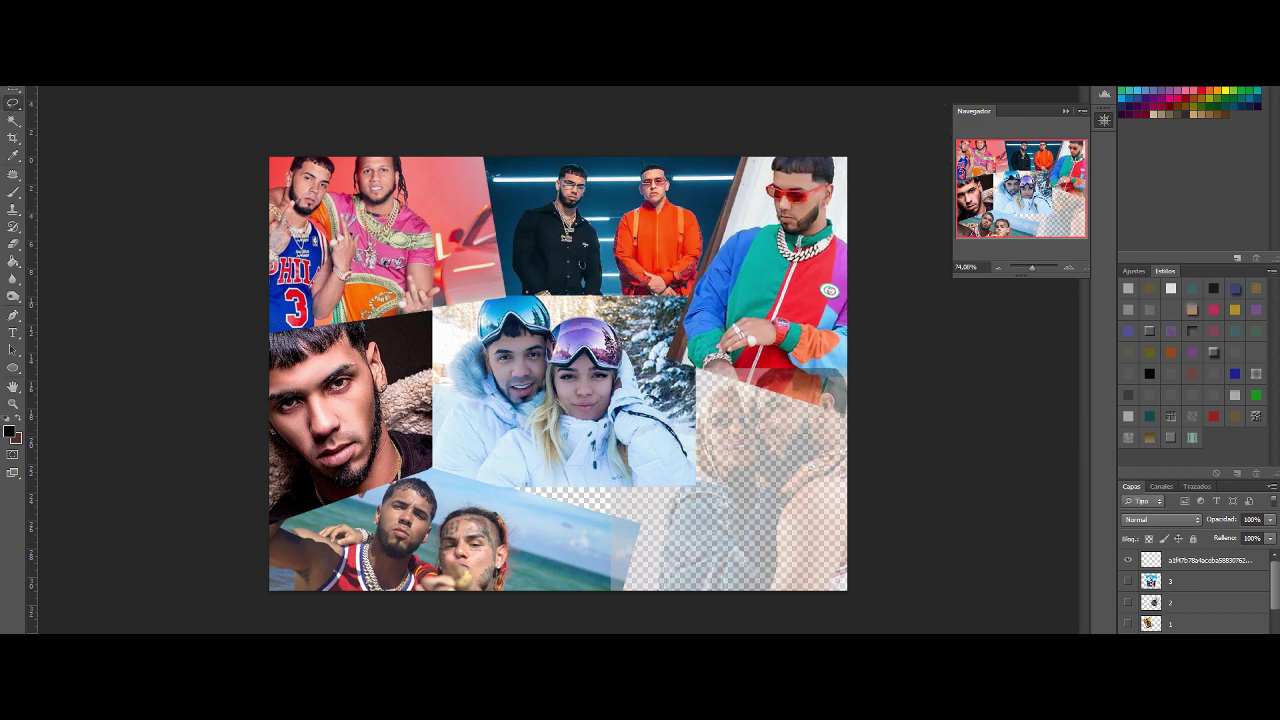
- Shift the embracing couple photo left and reduce its height slightly at 100% opacity
left_click_drag(820, 503, 791, 507)
left_click(1270, 520)
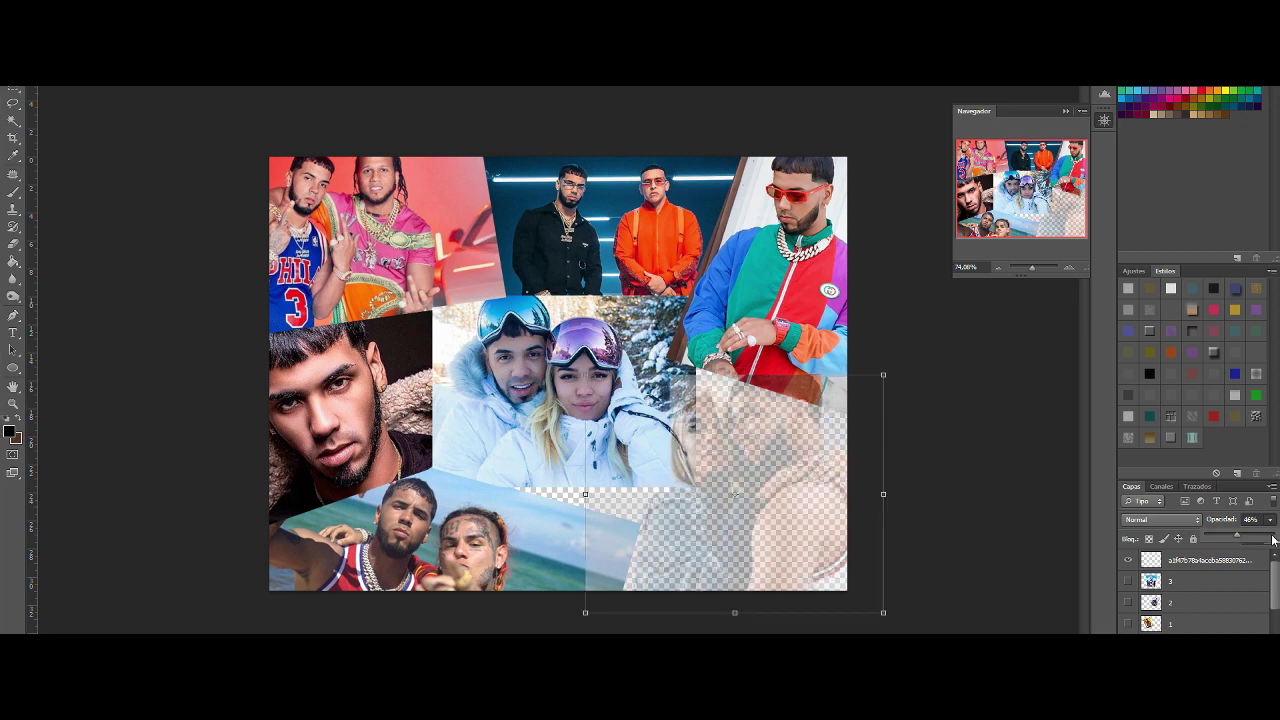
left_click_drag(1238, 538, 1278, 538)
left_click_drag(733, 611, 734, 603)
- Reduce the embracing couple photo's opacity to 66% and apply its transformation
left_click(1270, 520)
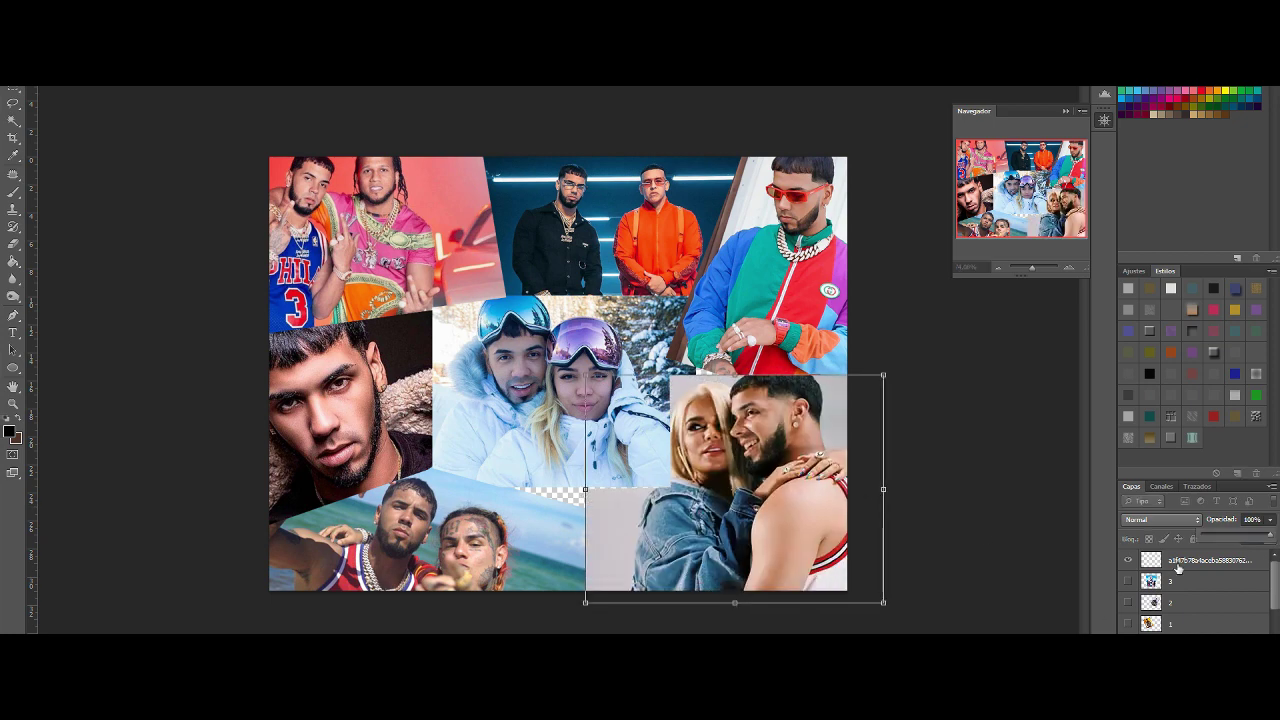
mouse_move(1255, 538)
left_mouse_down()
mouse_move(1237, 538)
mouse_move(1276, 538)
mouse_move(1247, 538)
left_mouse_up()
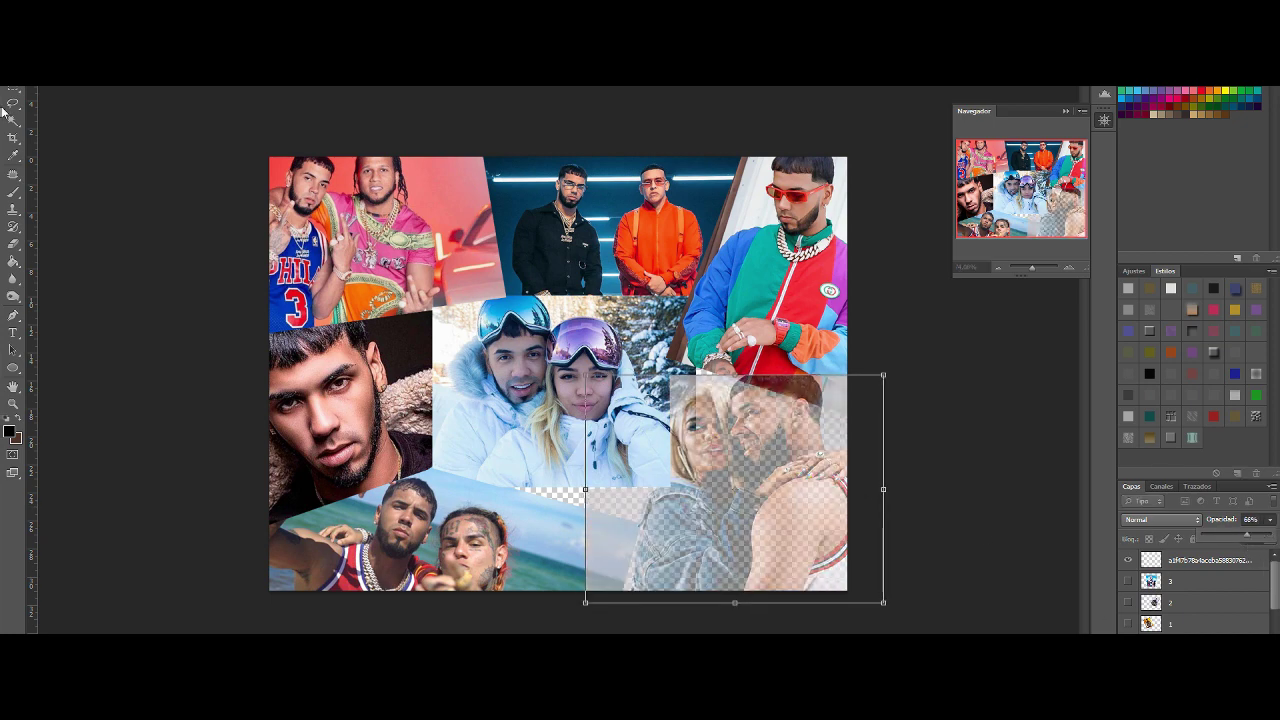
left_click(11, 105)
key("Return")
- Delete the embracing couple photo's overlap on the multicoloured jacket photo with the Polygonal Lasso and restore its opacity to 100%
right_click(12, 104)
left_click(80, 115)
left_click(851, 416)
left_click(669, 363)
left_click(687, 306)
left_click(920, 314)
left_click(919, 397)
left_click(851, 416)
key("Delete")
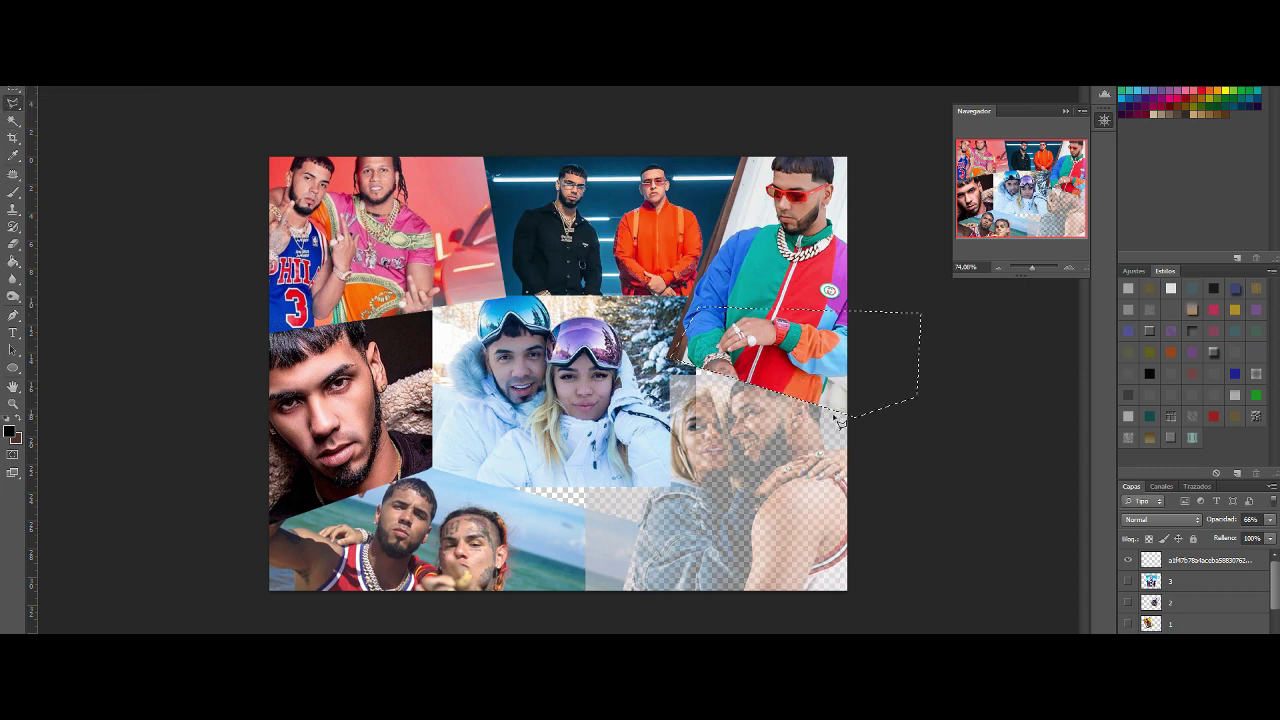
left_click(1270, 520)
left_click_drag(1250, 538, 1276, 538)
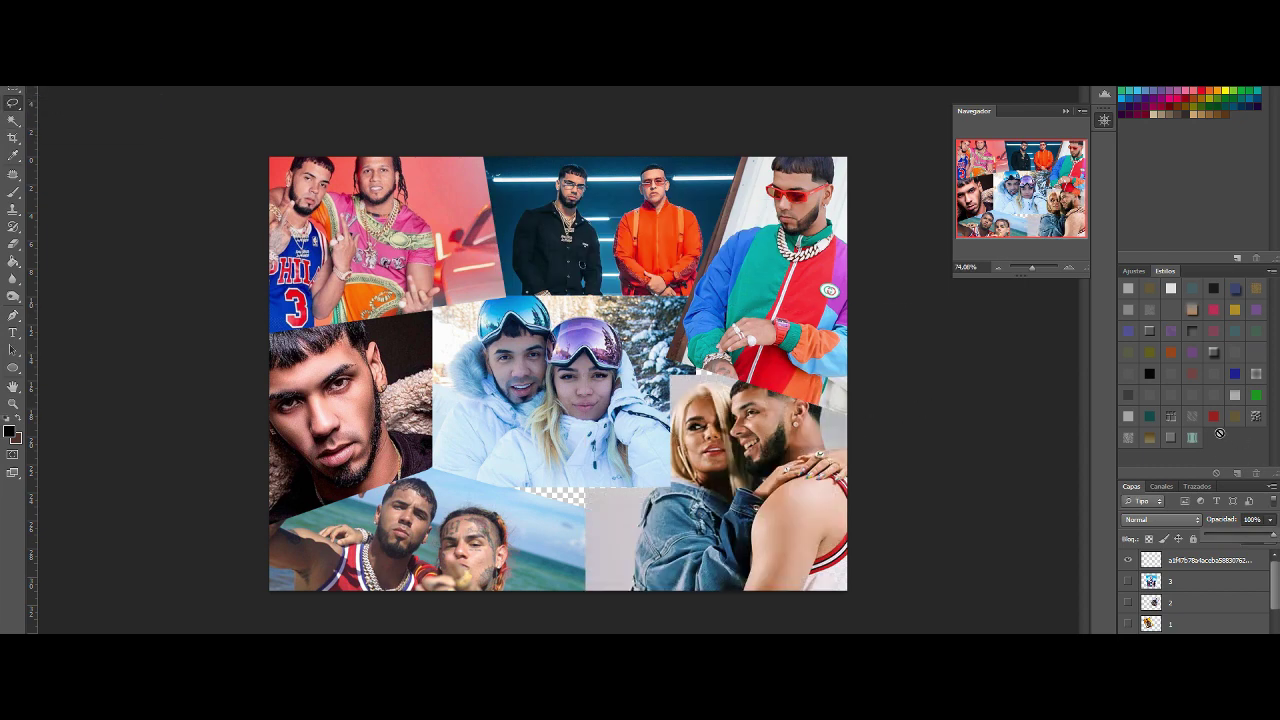
- Select the snow photo's layer and enlarge it from its lower-left corner to cover the gap above the beach photo
left_click(1182, 584)
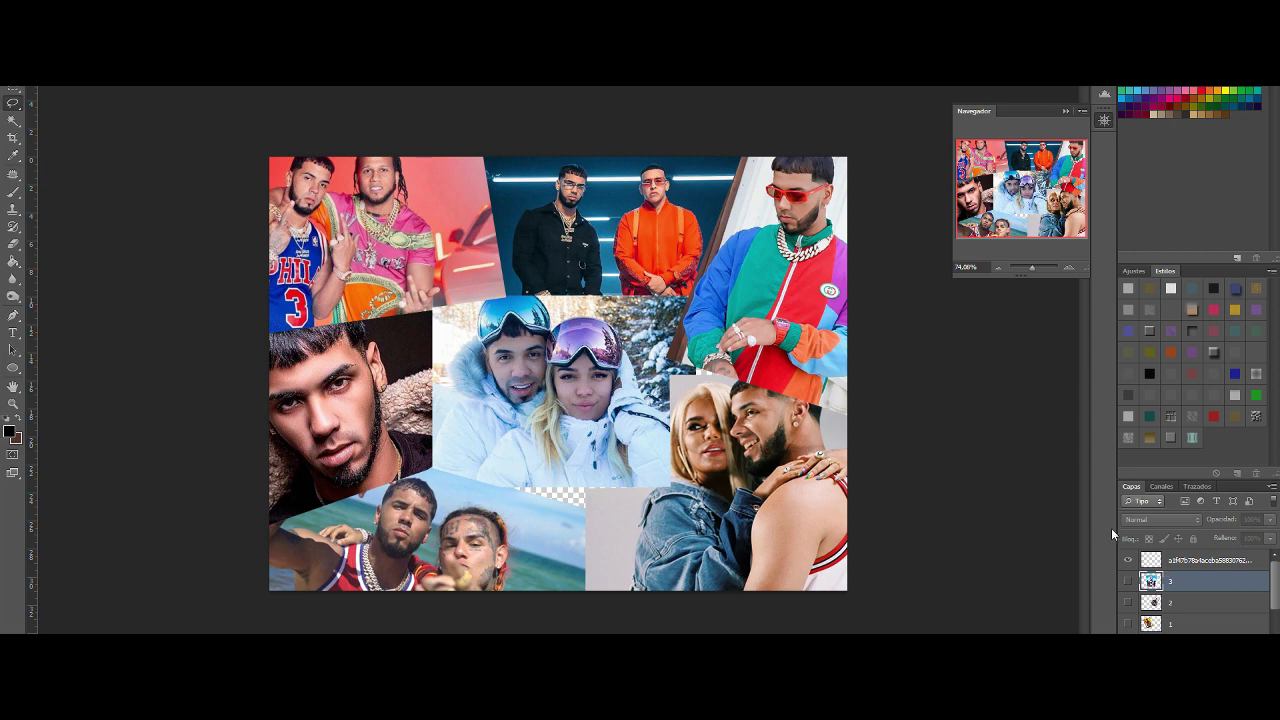
scroll(1128, 620, "down", 2)
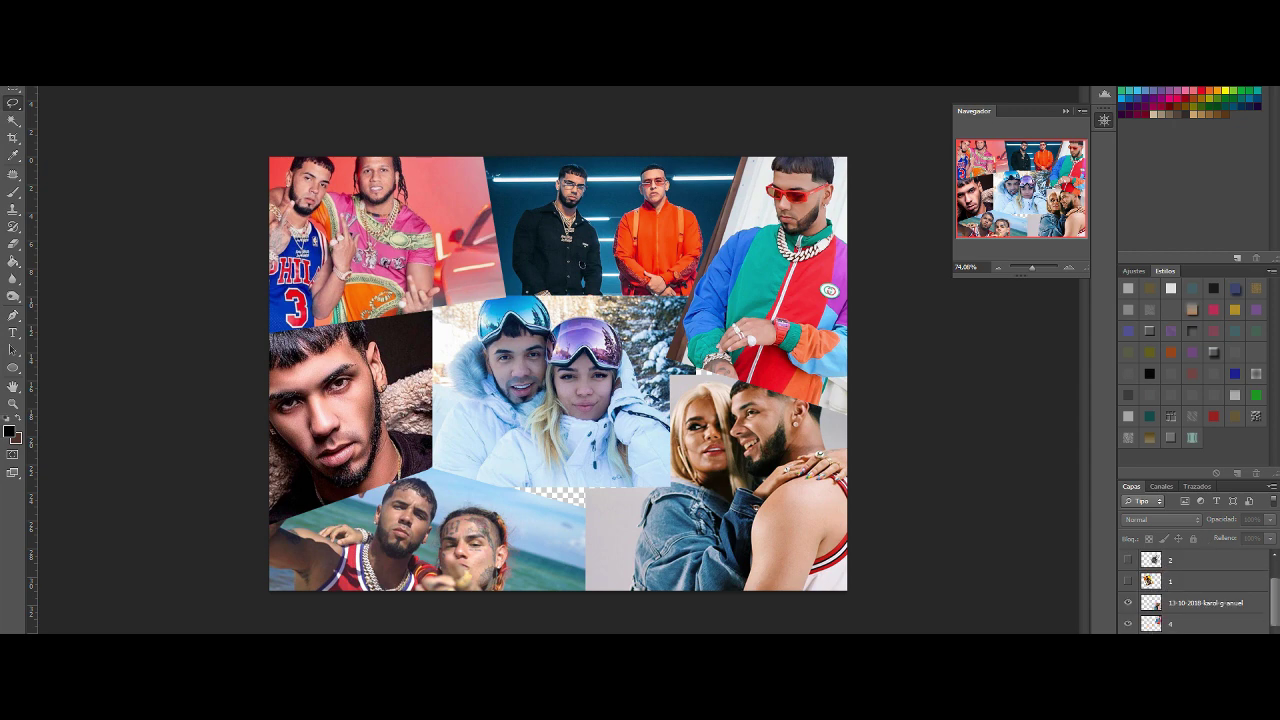
left_click(1185, 645)
key("v")
left_click_drag(437, 488, 424, 508)
key("l")
left_click(569, 266)
- Reduce the snow photo's opacity to 64% and delete its overlap on the beach photo with the Polygonal Lasso
left_click_drag(1270, 520, 1247, 540)
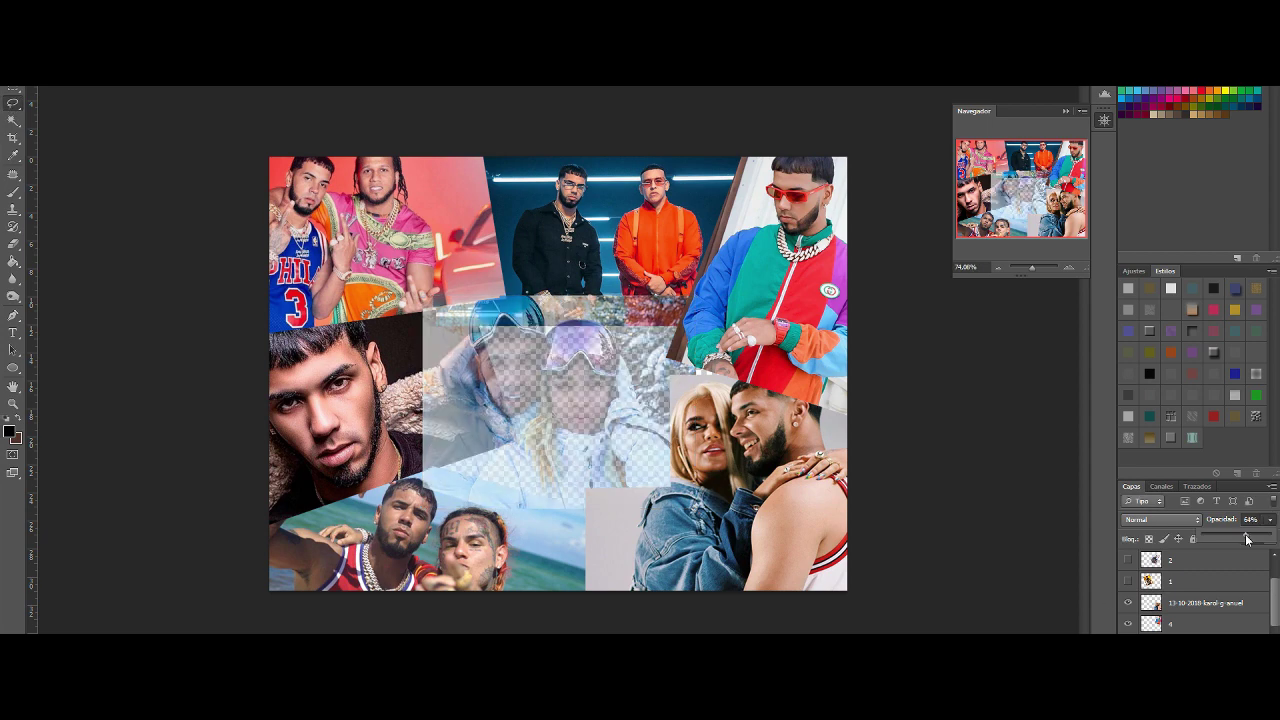
right_click(9, 103)
left_click(50, 114)
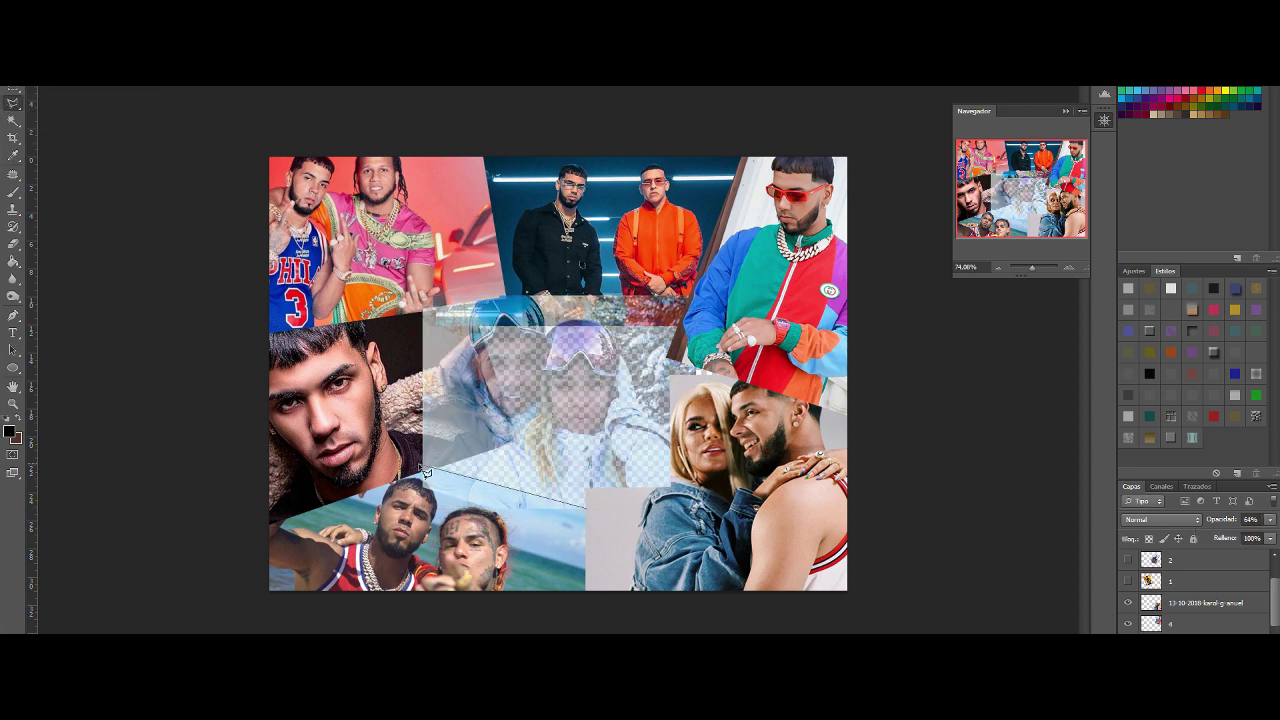
left_click(584, 510)
key("Delete")
- Clear the selection, switch back to the regular Lasso and restore the snow photo's opacity to 100%
right_click(12, 103)
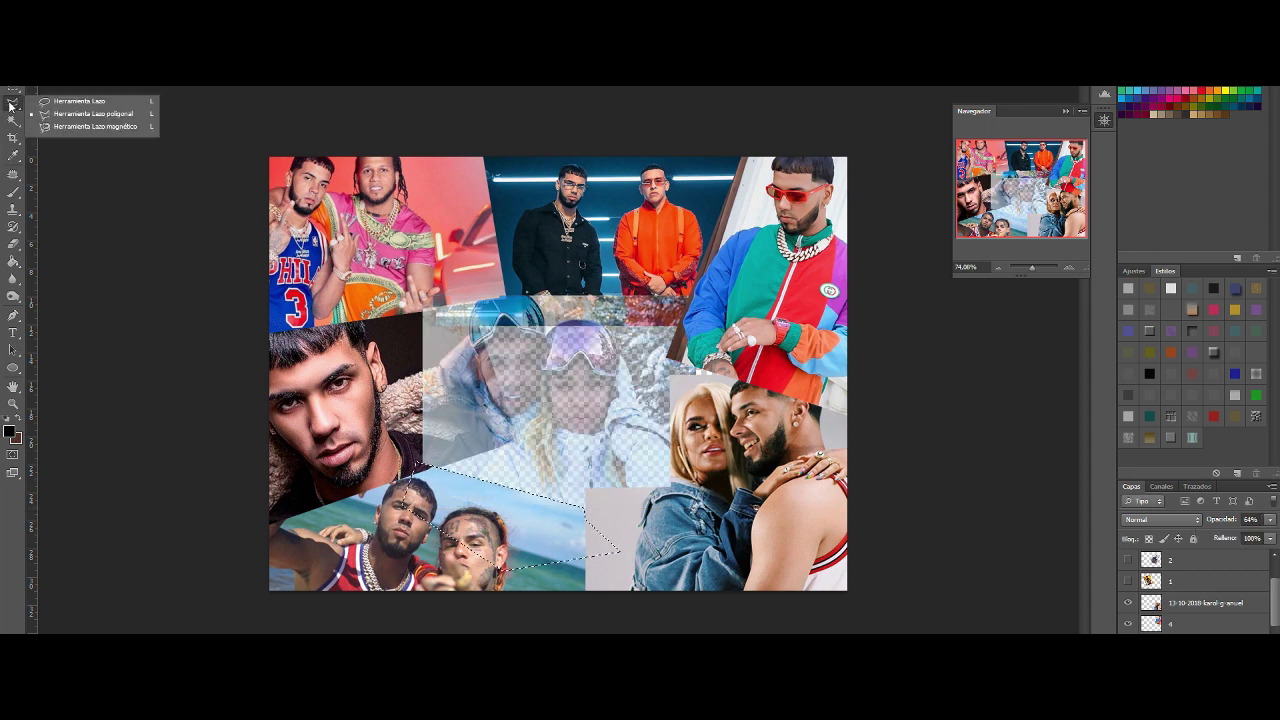
left_click(50, 103)
key("ctrl+d")
left_click_drag(1270, 520, 1274, 537)
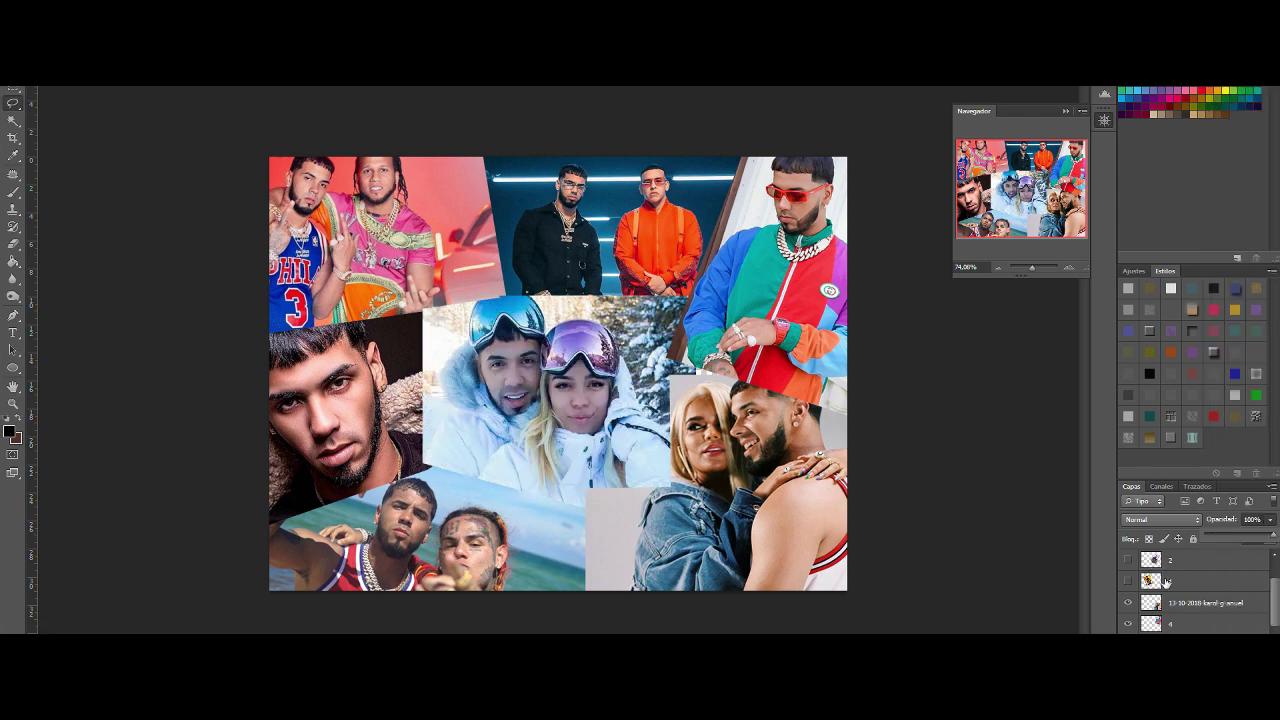
- Group all the visible collage photo layers and merge them into a single layer
scroll(1168, 583, "up", 2)
left_click(1128, 560)
left_click(1128, 560)
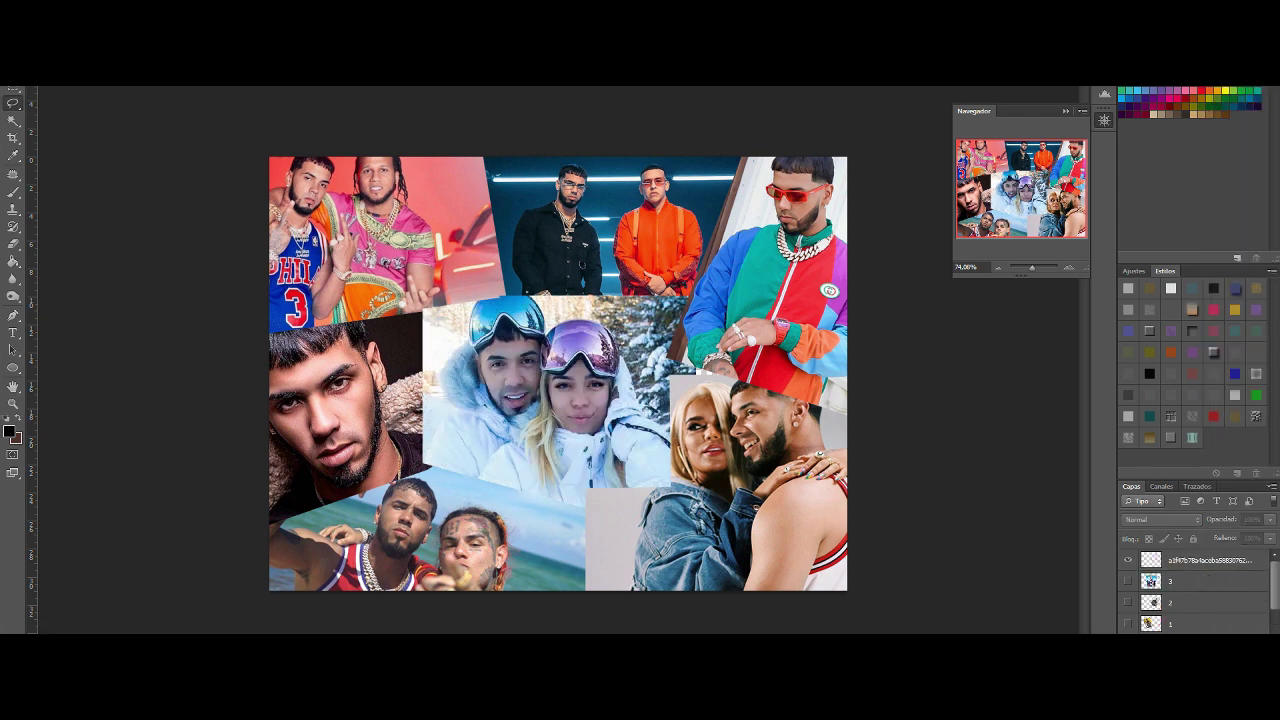
scroll(1190, 600, "down", 10)
left_click(1195, 627, "shift")
key("ctrl+g")
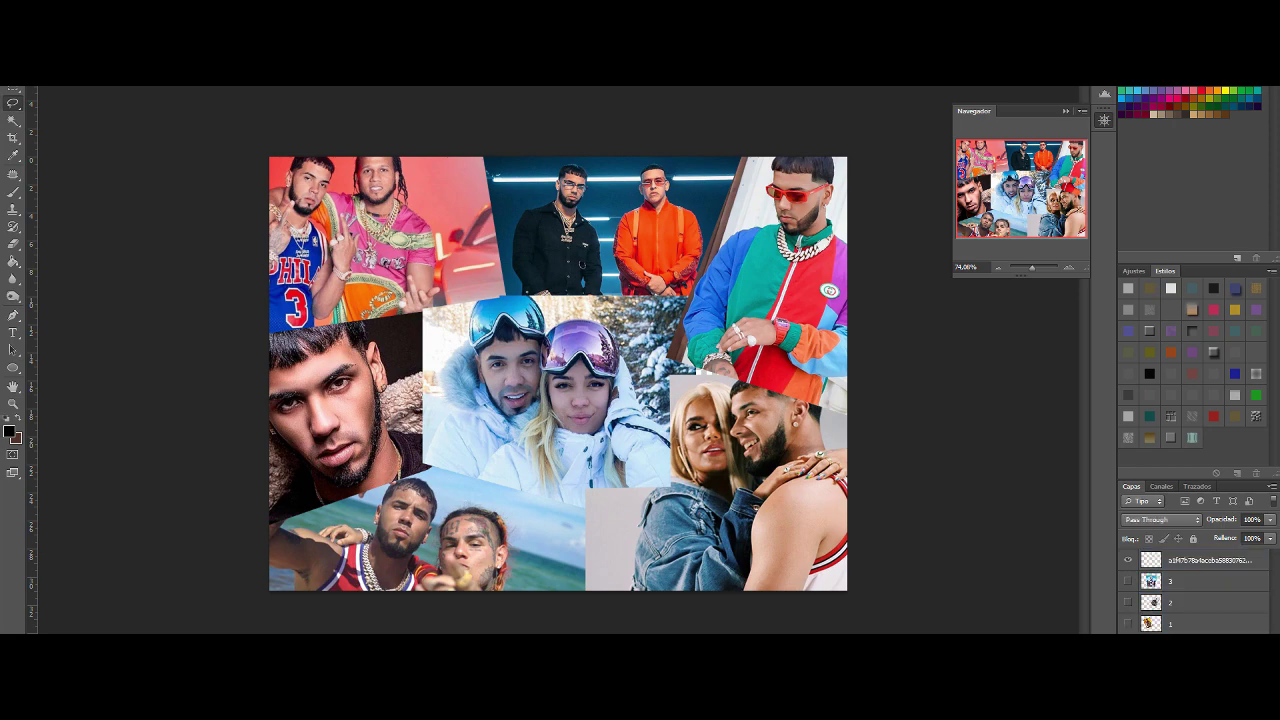
key("ctrl+e")
- Apply the Add Noise filter to the merged collage with an amount of 14.21% and uniform distribution
left_click(260, 10)
mouse_move(345, 217)
left_click(494, 219)
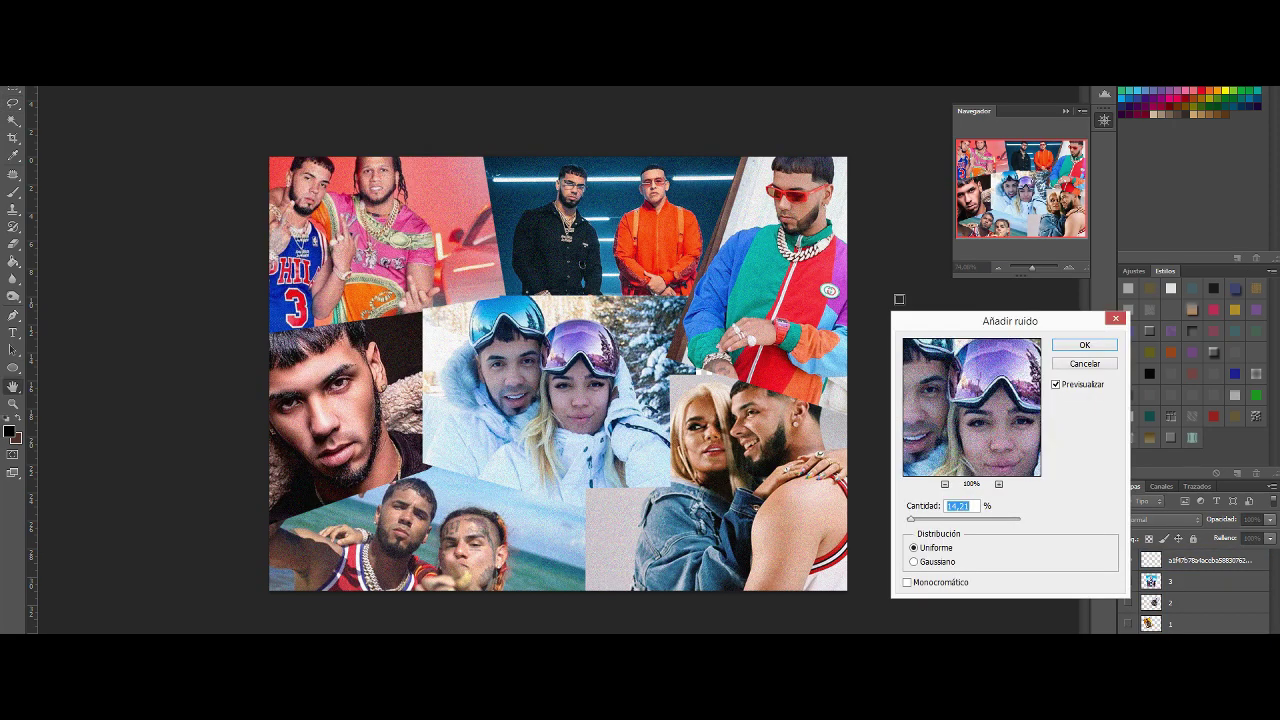
left_click(1098, 351)
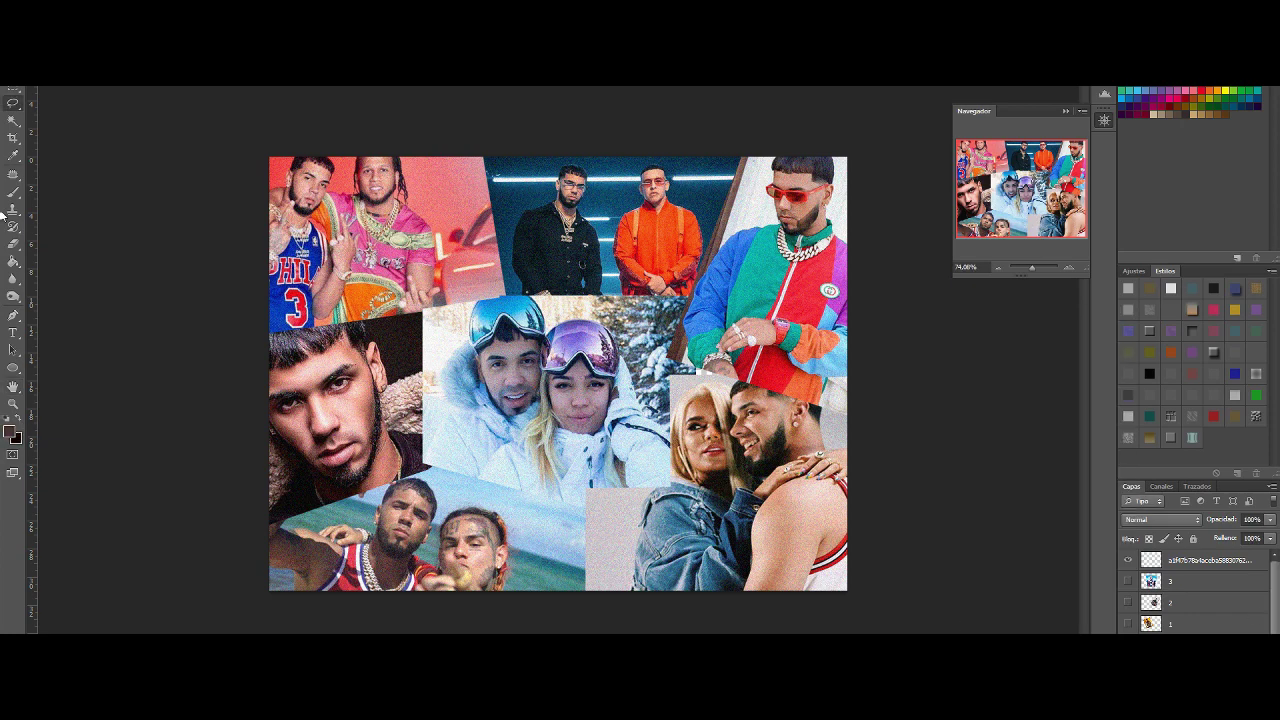
- Fill a separate layer with dark brown using the Paint Bucket and place it above the merged collage
left_click(13, 262)
left_click(343, 291)
left_click_drag(1180, 645, 1177, 552)
- Set the brown layer's blending mode to Difference (Diferencia) and its fill to 14%
left_click(1162, 520)
left_click(1162, 522)
key("Down")
key("Down")
key("Down")
key("Down")
key("Down")
key("Down")
key("Down")
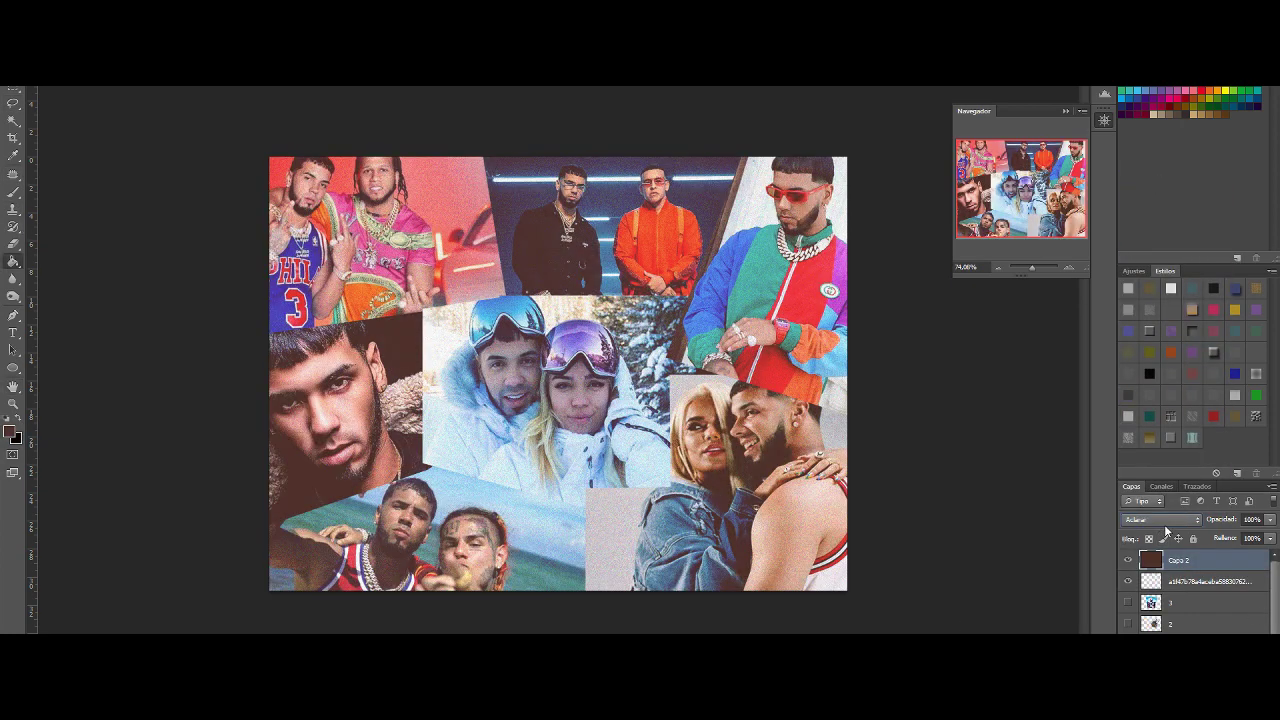
key("Down")
key("Down")
key("Down")
key("Down")
key("Down")
key("Down")
key("Down")
key("Down")
key("Down")
key("Down")
key("Down")
key("Down")
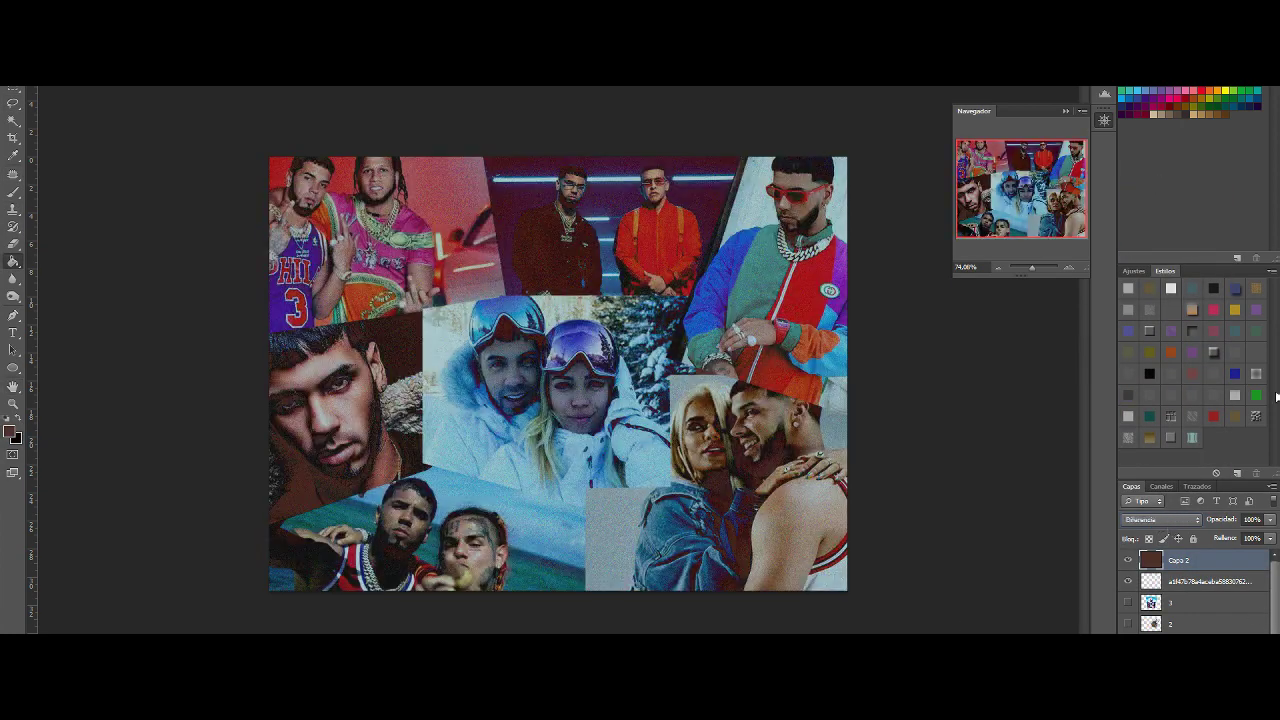
left_click_drag(1270, 538, 1213, 556)
left_click(1003, 494)
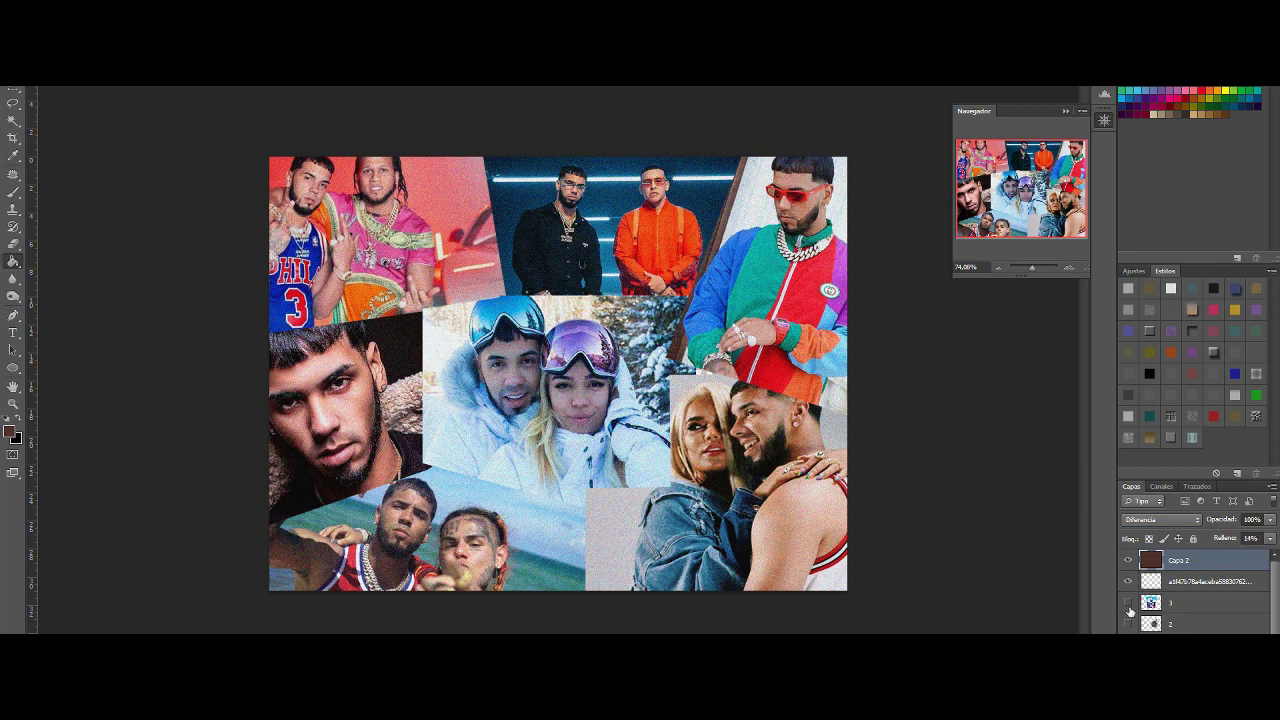
- Make layer 3, the white balaclava photo, visible over the collage
left_click(1128, 602)
left_click(1128, 602)
left_click(1128, 602)
- Select the background around the masked man with the Polygonal Lasso, tracing his head, money bundles and arms
left_click_drag(1033, 267, 1036, 267)
left_click(1033, 228)
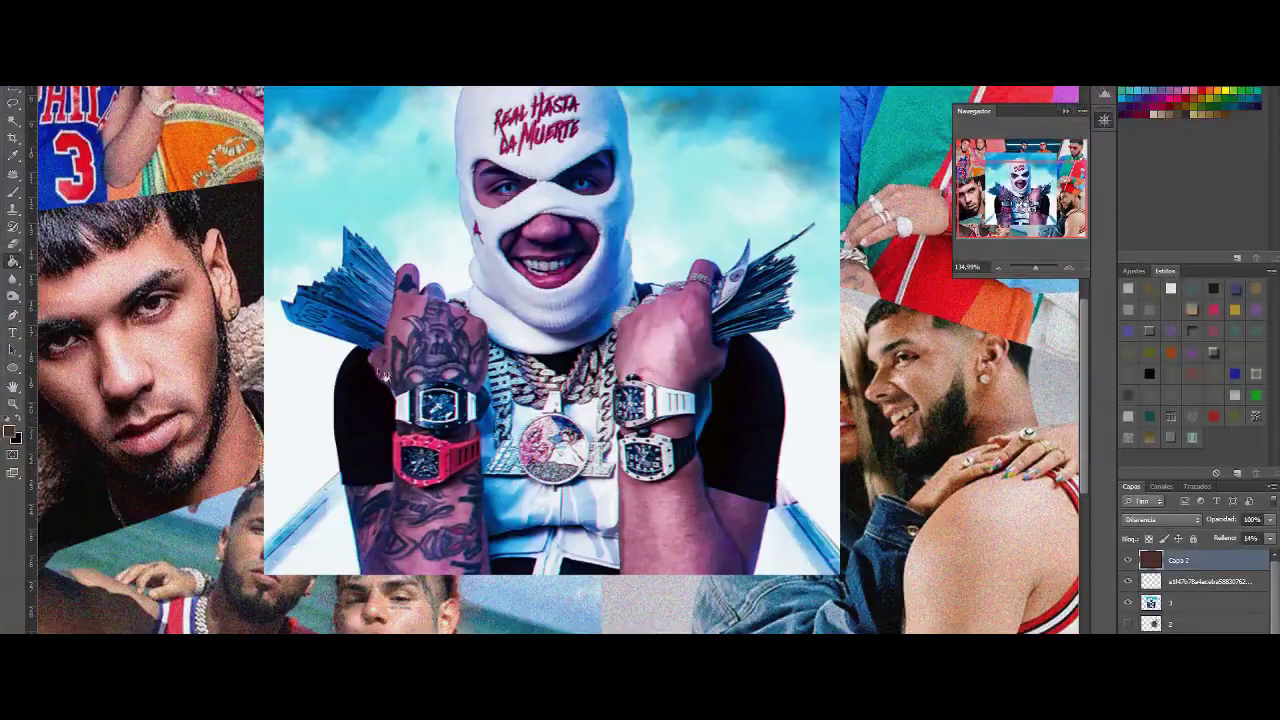
right_click(13, 104)
left_click(46, 115)
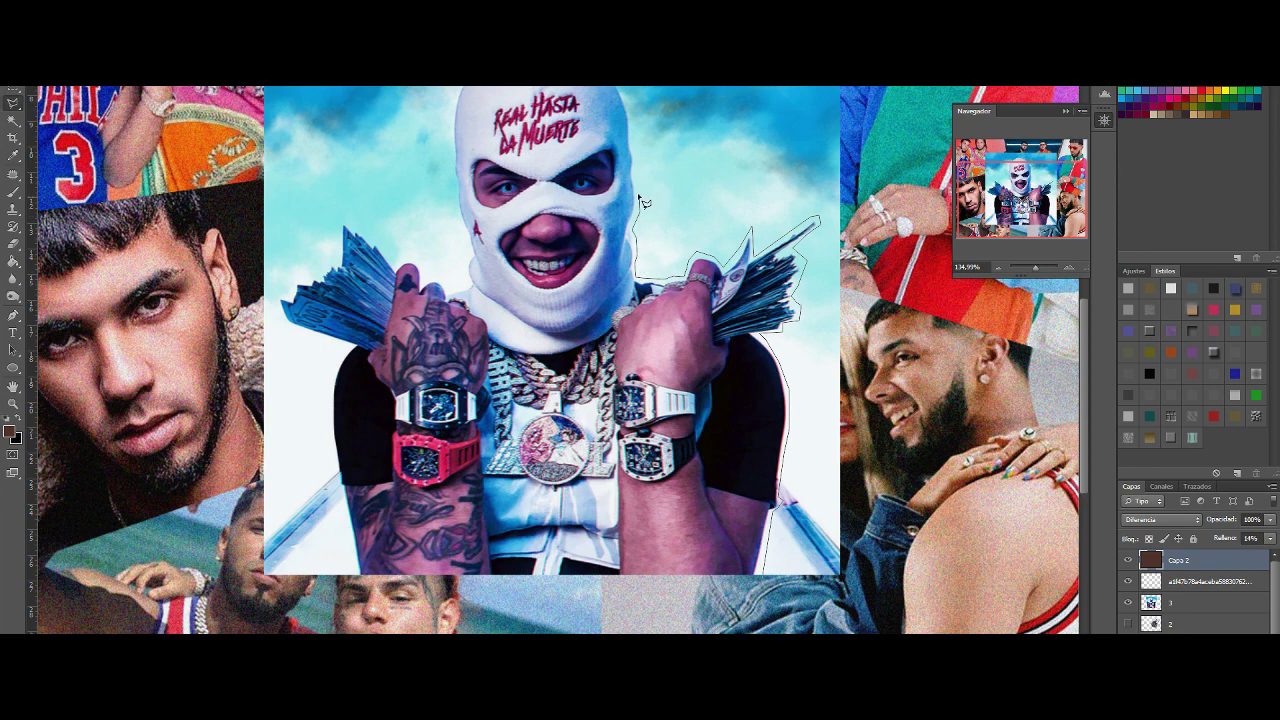
scroll(643, 172, "up", 3)
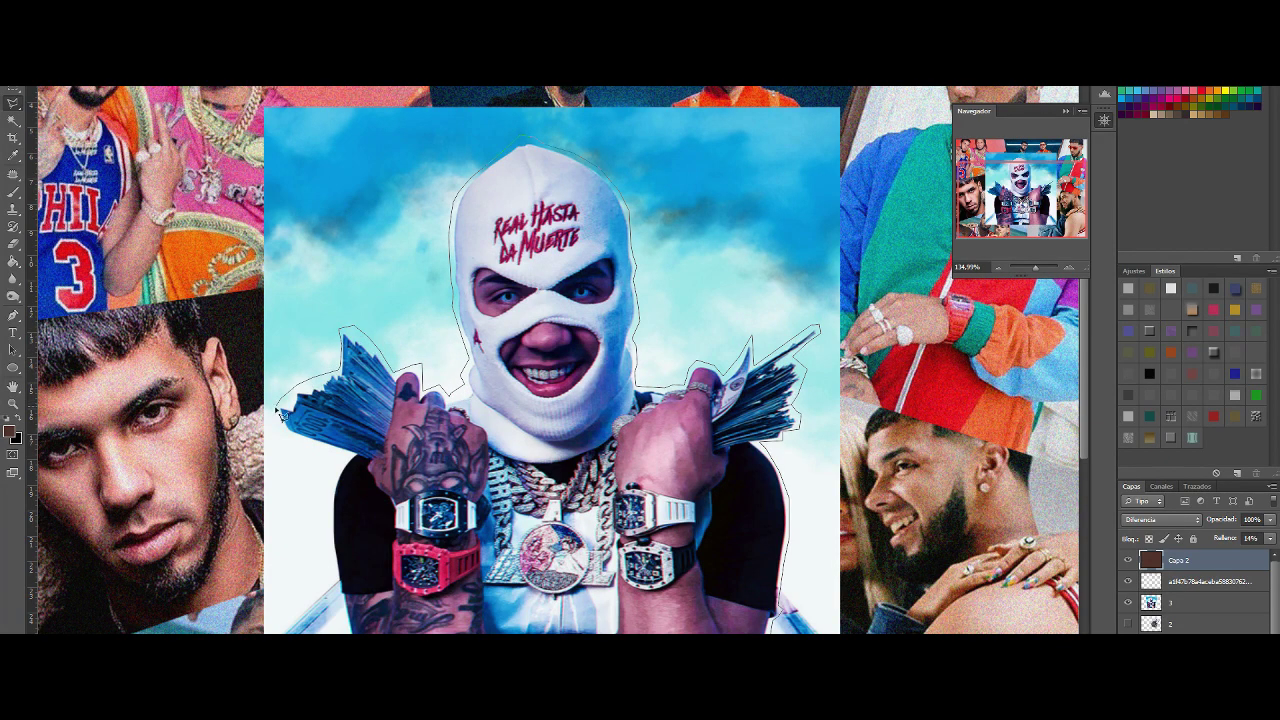
scroll(293, 440, "down", 3)
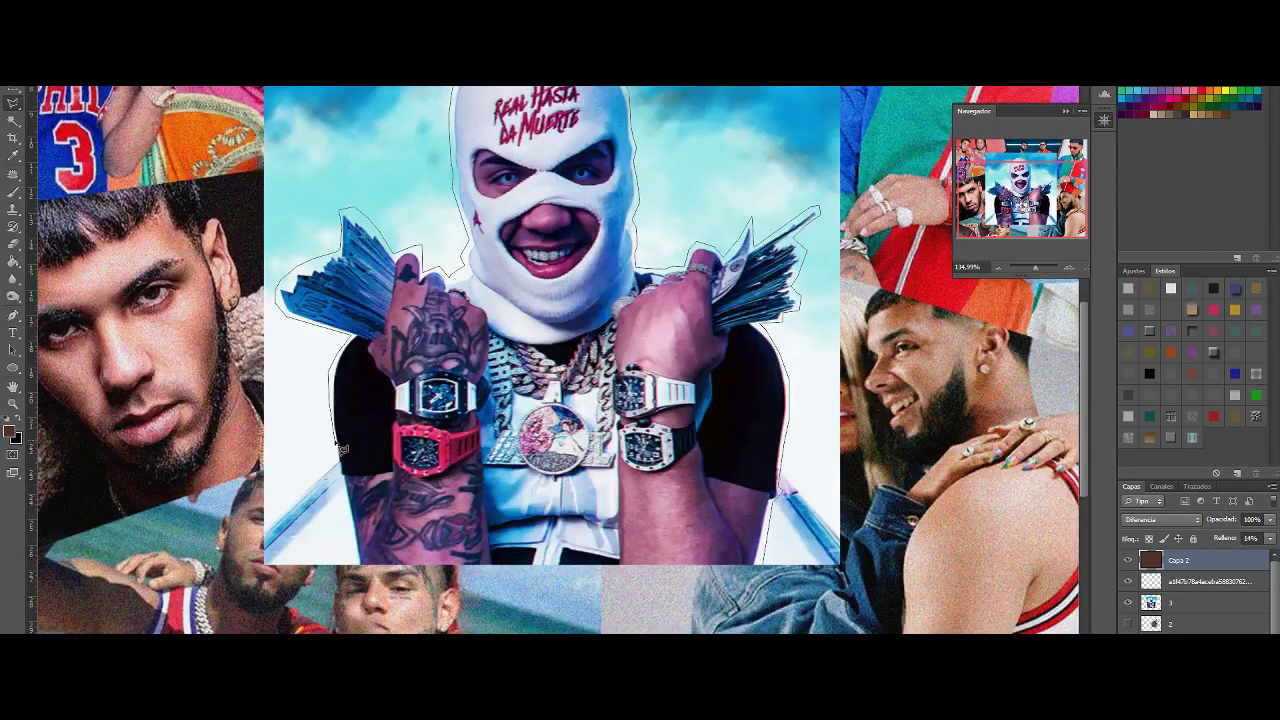
left_click(359, 577)
left_click(103, 628)
scroll(110, 610, "up", 7)
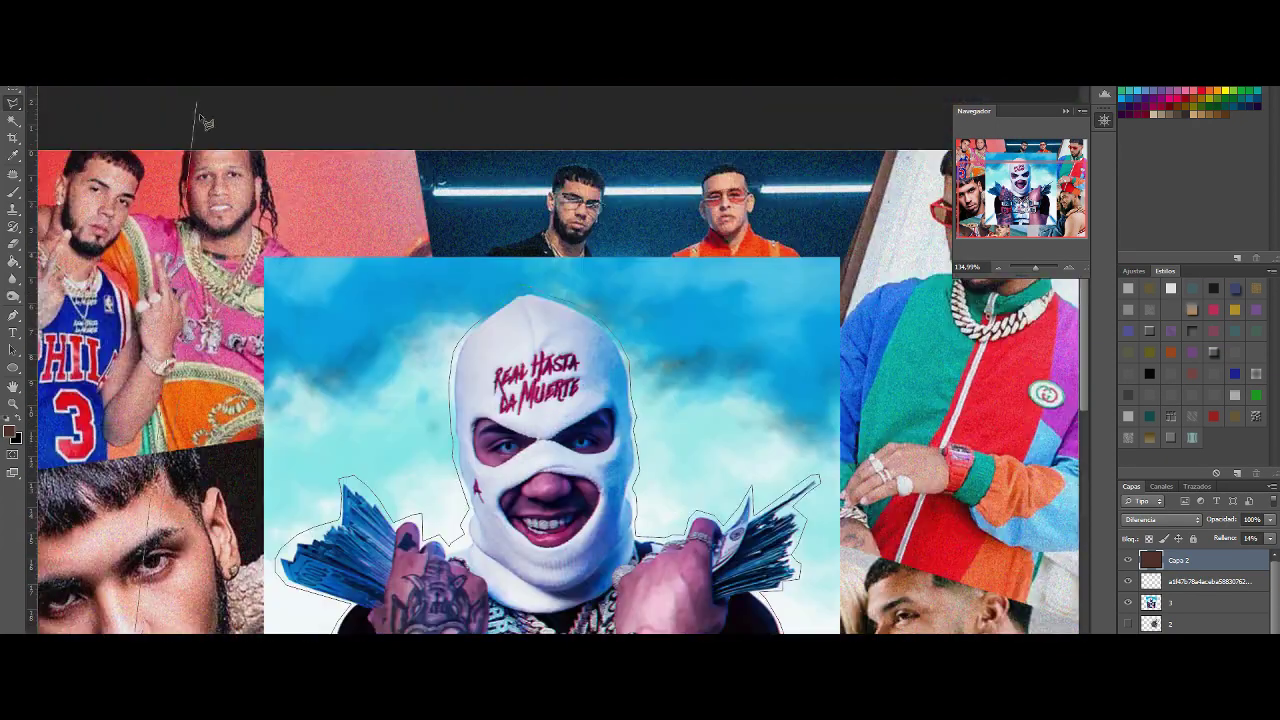
left_click(208, 138)
left_click(930, 200)
scroll(932, 300, "down", 8)
left_click(970, 577)
left_click(765, 516)
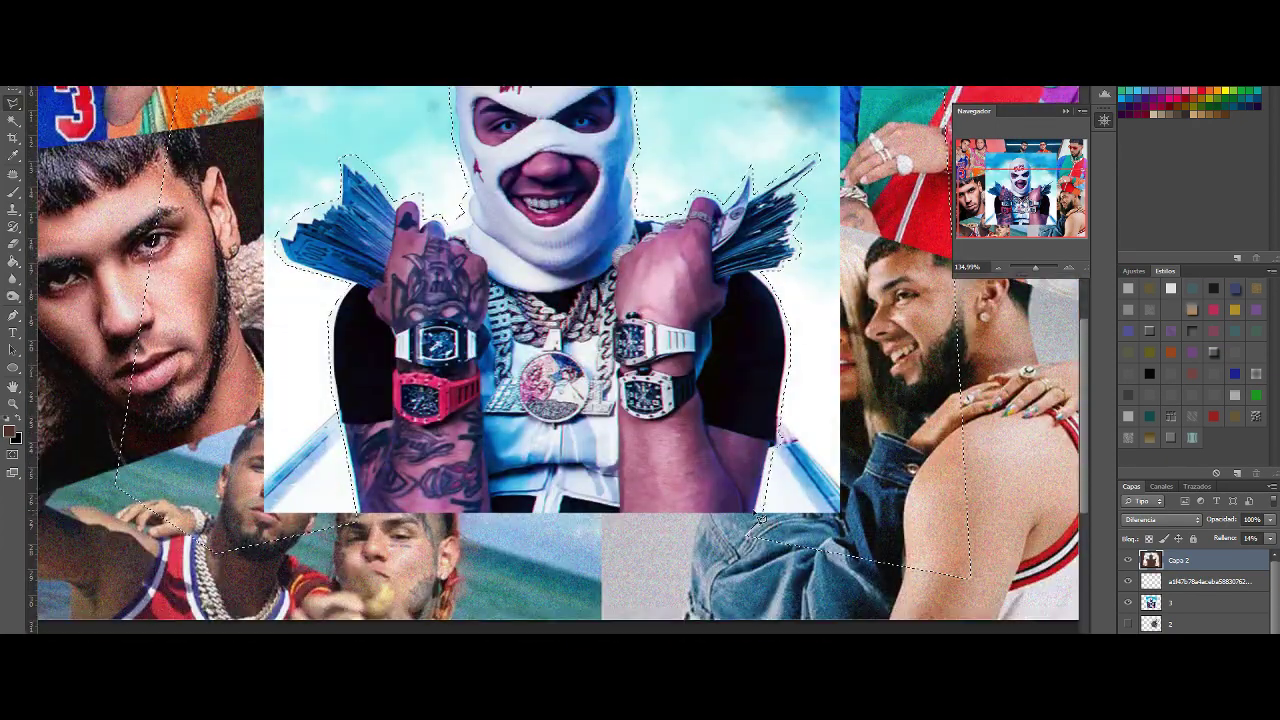
- Delete the selected background from the masked man's layer and clear the selection
left_click(1168, 606)
key("Delete")
right_click(13, 95)
key("Escape")
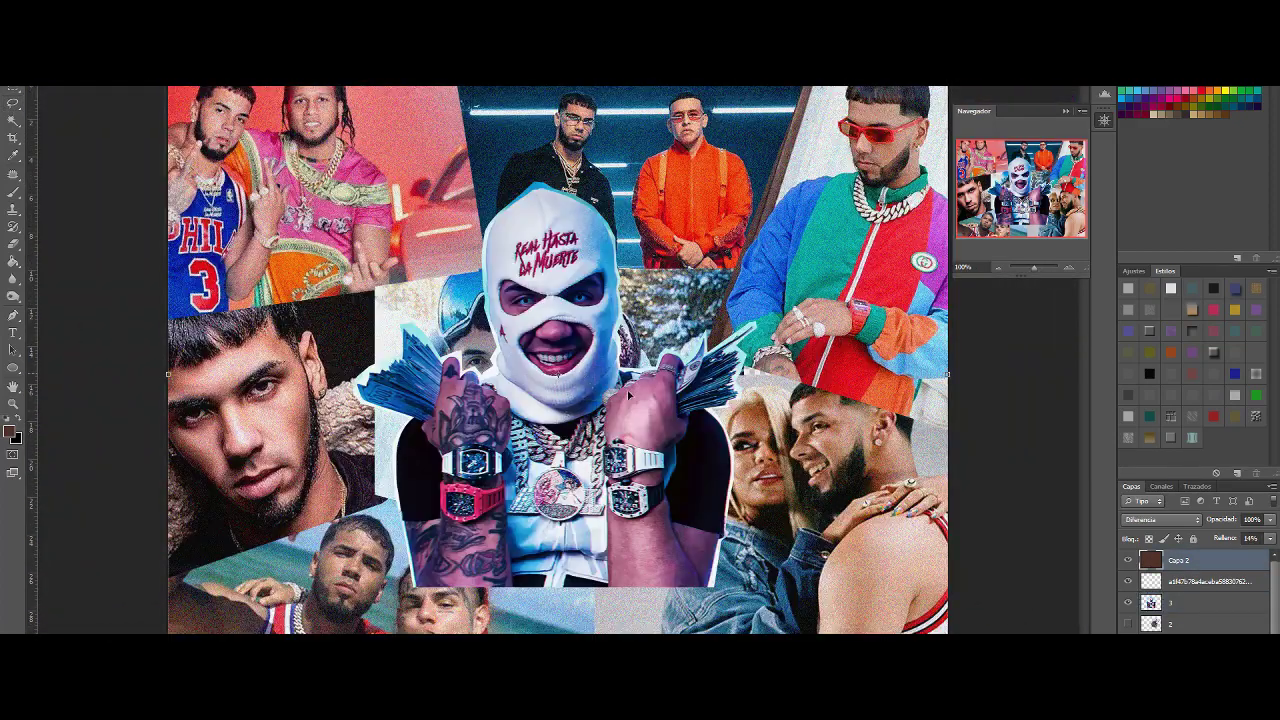
- Hide the brown overlay layer and move the masked man down to the collage's bottom edge
left_click(1128, 561)
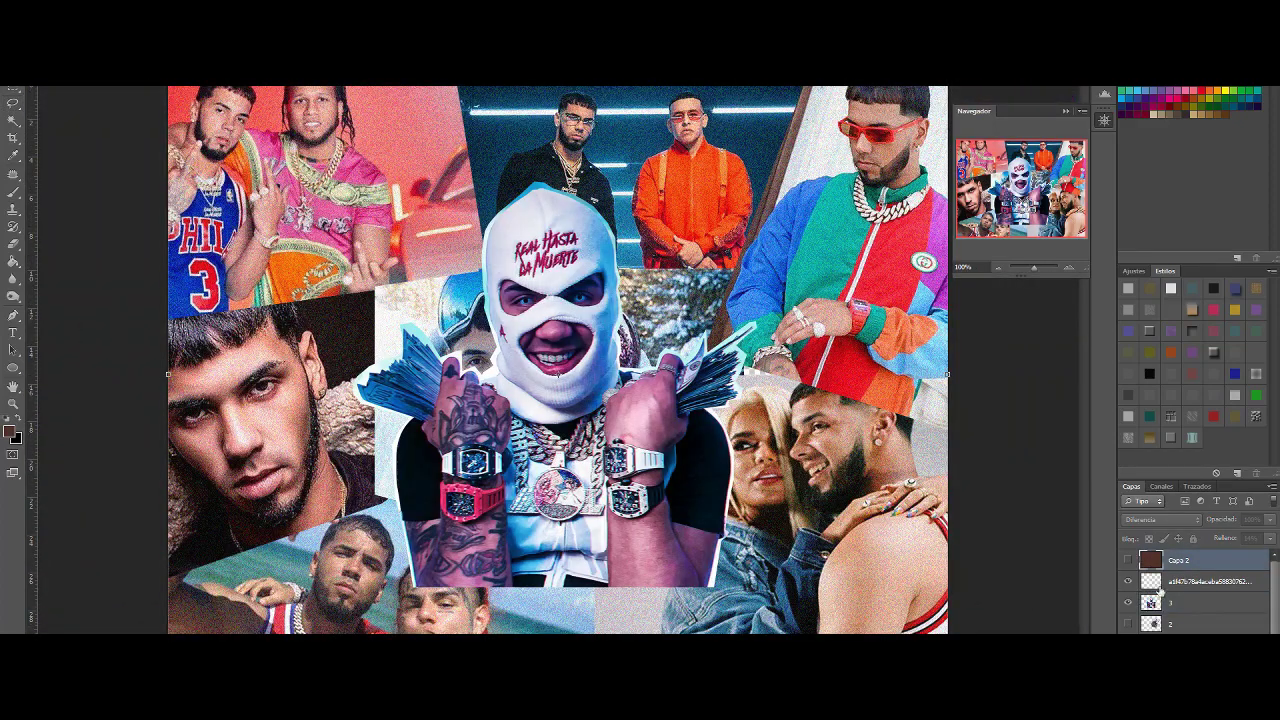
left_click(1167, 605)
left_click_drag(582, 356, 603, 436)
left_click_drag(1034, 267, 1038, 267)
left_click_drag(1085, 333, 1085, 449)
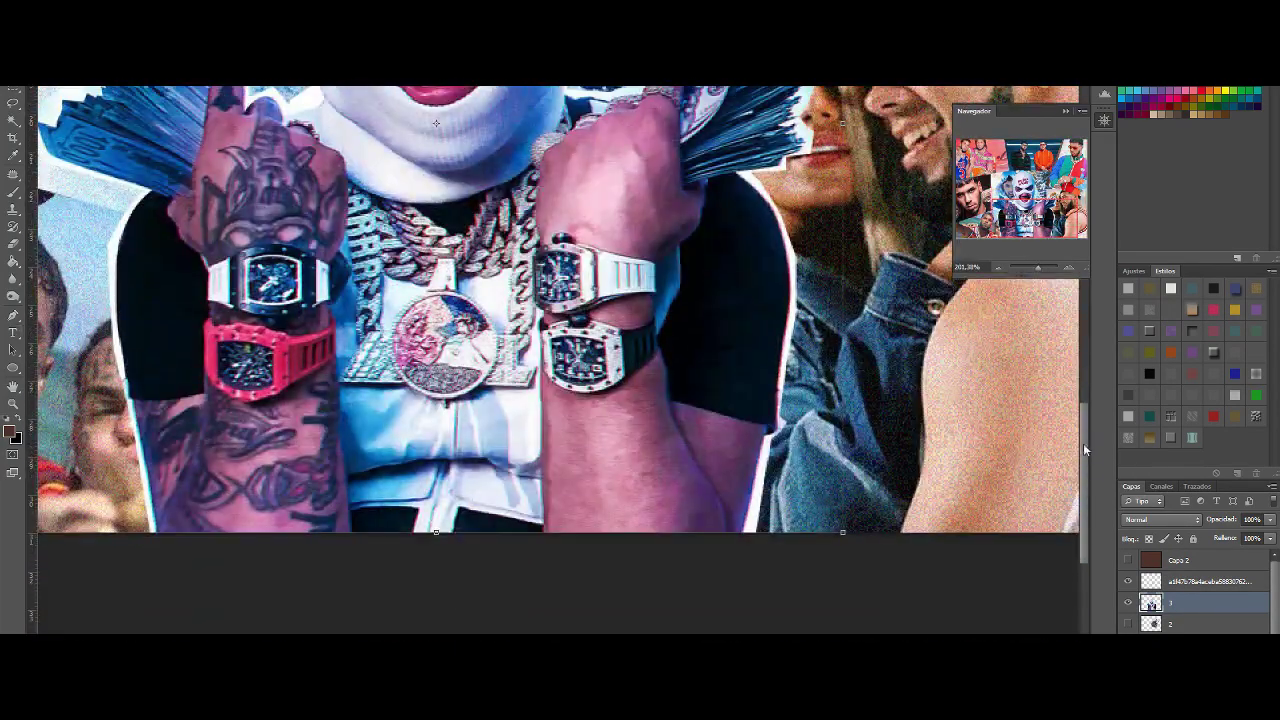
- Erase the white fringe along the outer edge of the masked man's forearm and black sleeve on the image's right side
left_click(18, 243)
left_click(50, 45)
left_click_drag(1038, 267, 1040, 267)
mouse_move(795, 562)
left_mouse_down()
mouse_move(810, 502)
mouse_move(797, 567)
left_mouse_up()
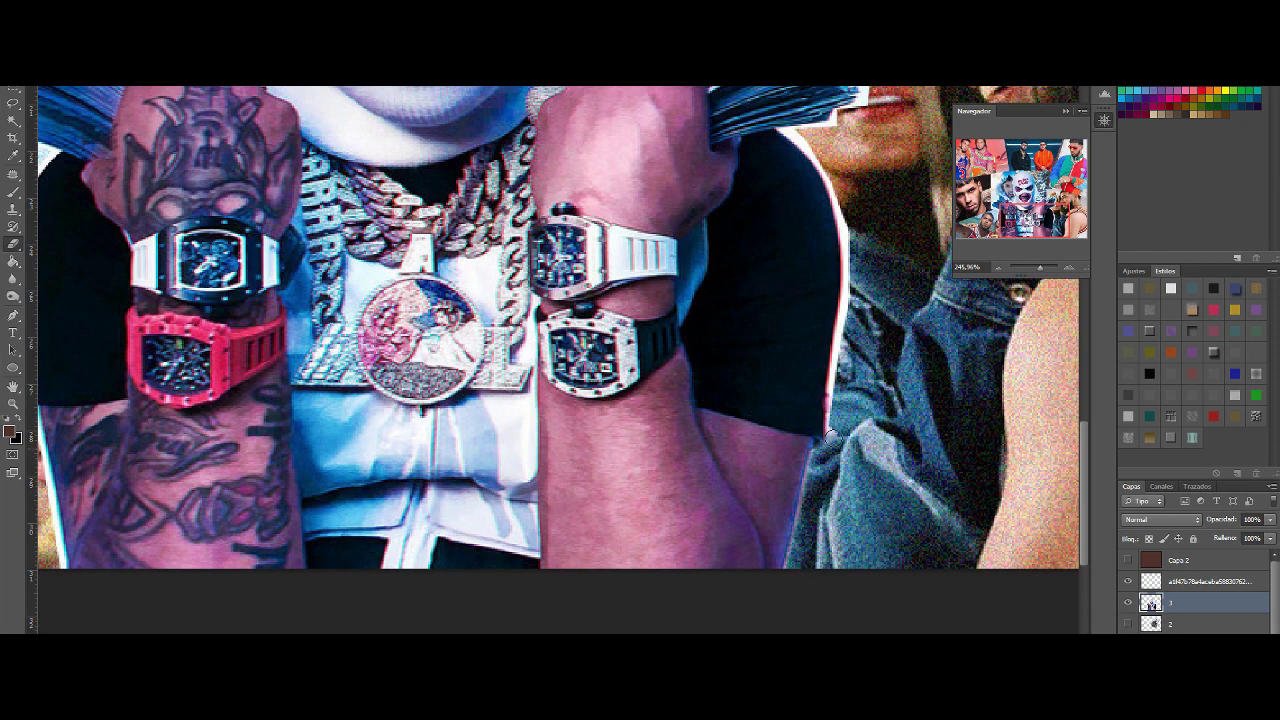
left_click_drag(829, 437, 846, 222)
scroll(878, 220, "up", 2)
left_click_drag(845, 280, 838, 498)
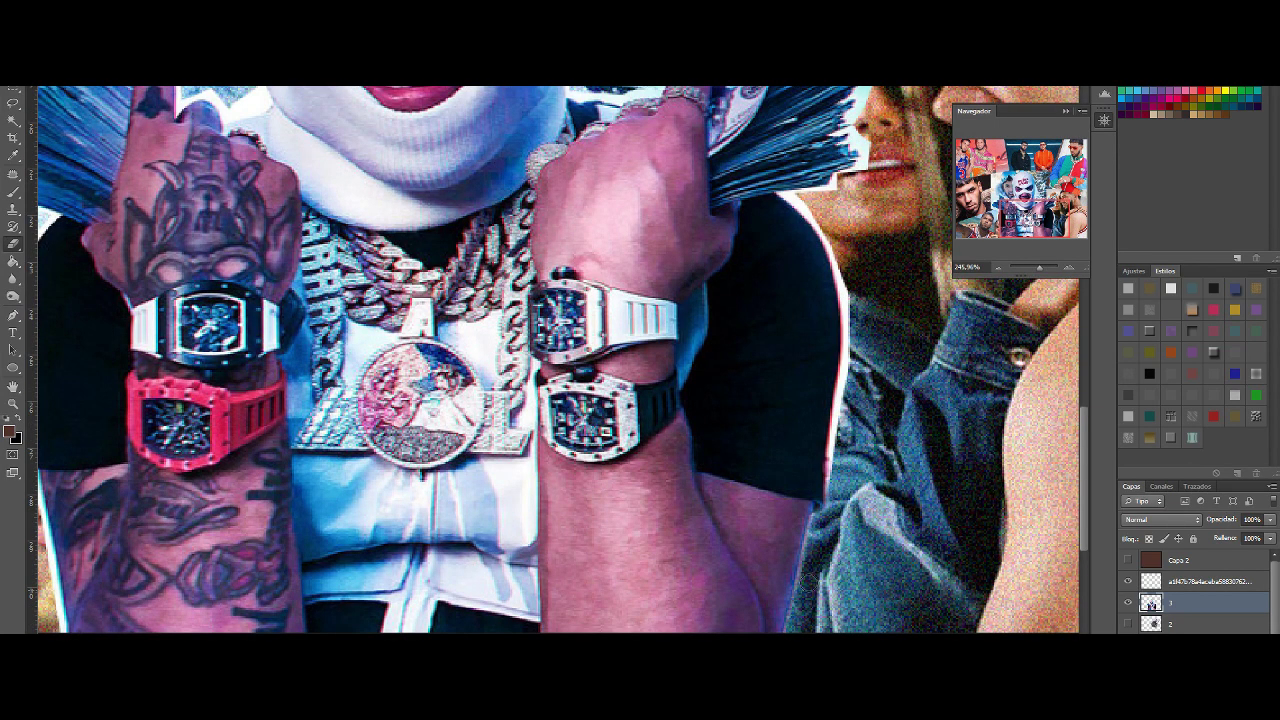
scroll(800, 600, "up", 3)
mouse_move(809, 545)
left_mouse_down()
mouse_move(796, 602)
mouse_move(834, 617)
mouse_move(843, 406)
left_mouse_up()
scroll(843, 406, "down", 1)
left_click_drag(855, 451, 847, 563)
scroll(835, 551, "down", 1)
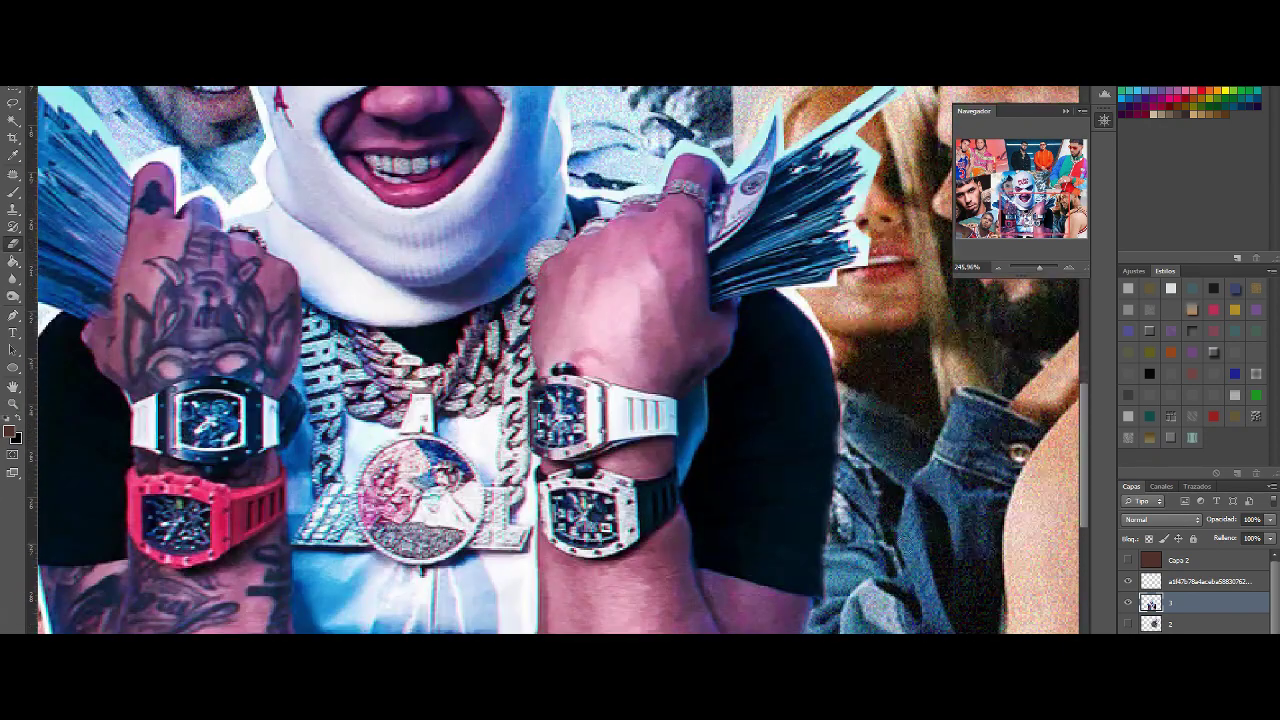
- Clean up the remaining fringe on the right-hand sleeve and shoulder in close-up with a soft Eraser brush
left_click_drag(1040, 267, 1039, 227)
left_click(1038, 227)
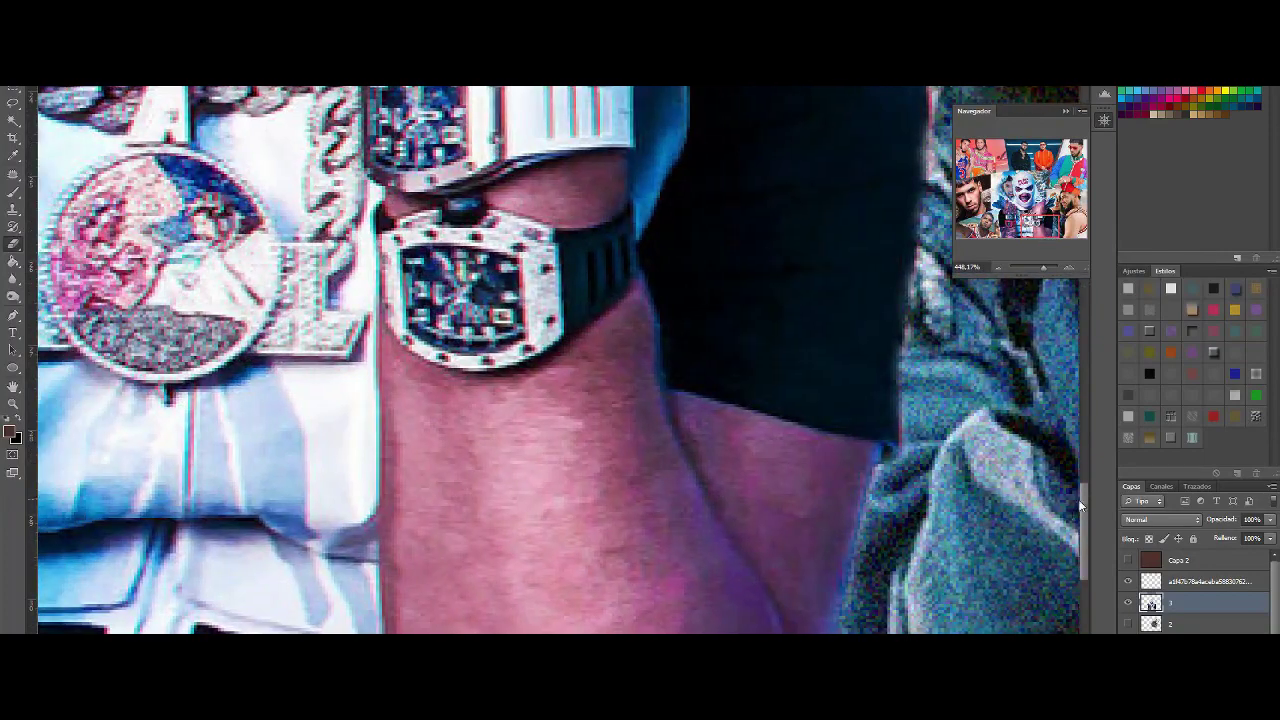
left_click_drag(1083, 506, 1083, 440)
mouse_move(884, 338)
left_mouse_down()
mouse_move(910, 402)
mouse_move(929, 530)
left_mouse_up()
scroll(867, 396, "up", 2)
left_click(42, 32)
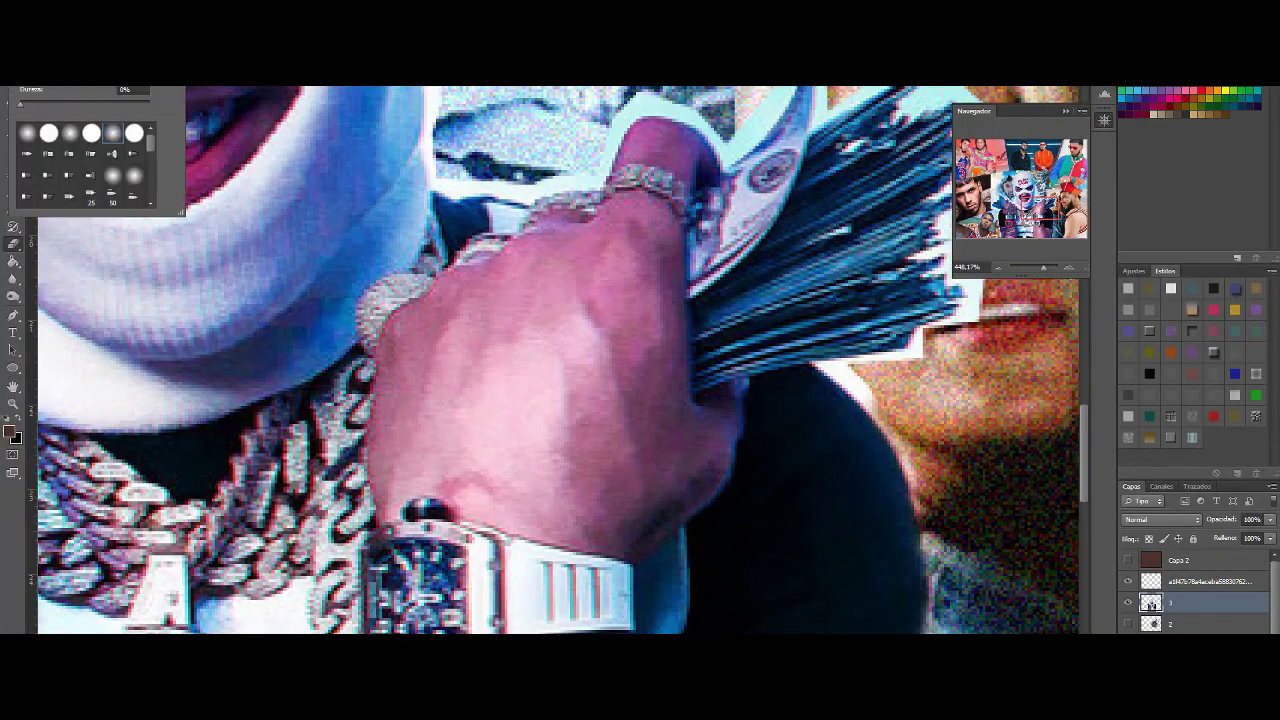
mouse_move(889, 418)
left_mouse_down()
mouse_move(842, 370)
mouse_move(908, 364)
mouse_move(915, 343)
left_mouse_up()
- Erase the pale blue fringe around the right-hand money bundle and its protruding bills
scroll(988, 347, "up", 1)
scroll(962, 340, "up", 2)
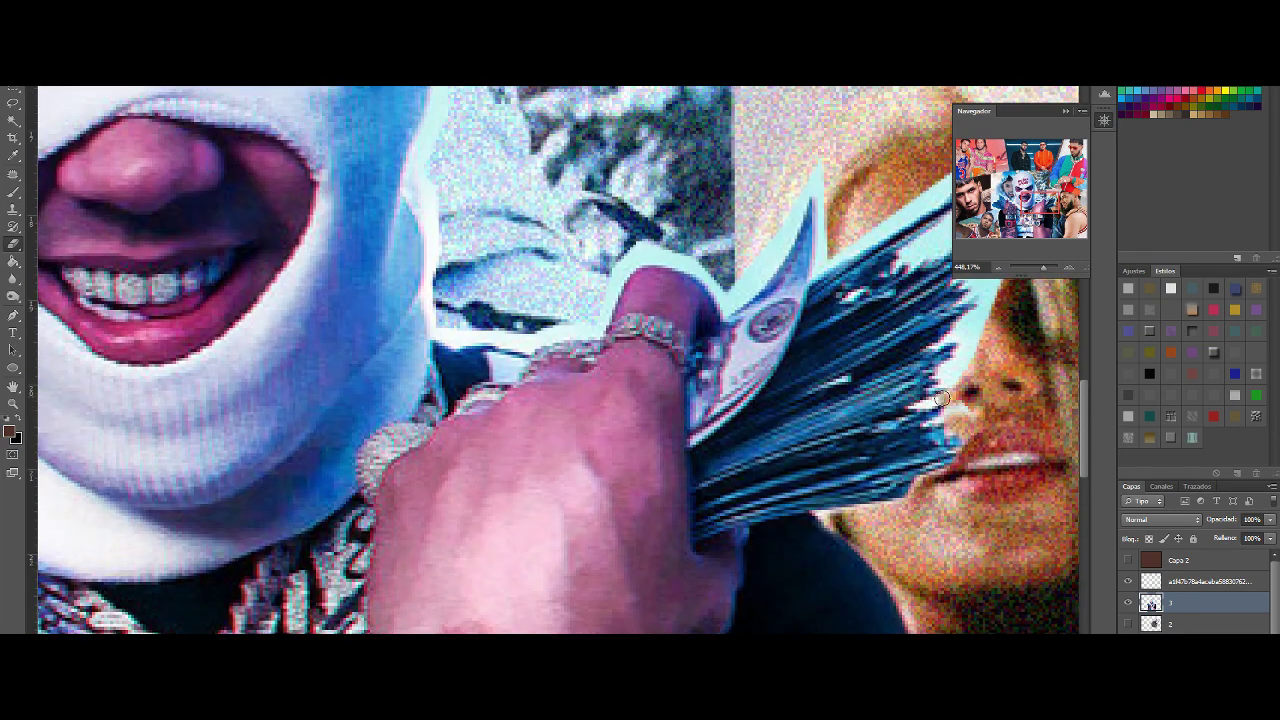
scroll(976, 413, "up", 3)
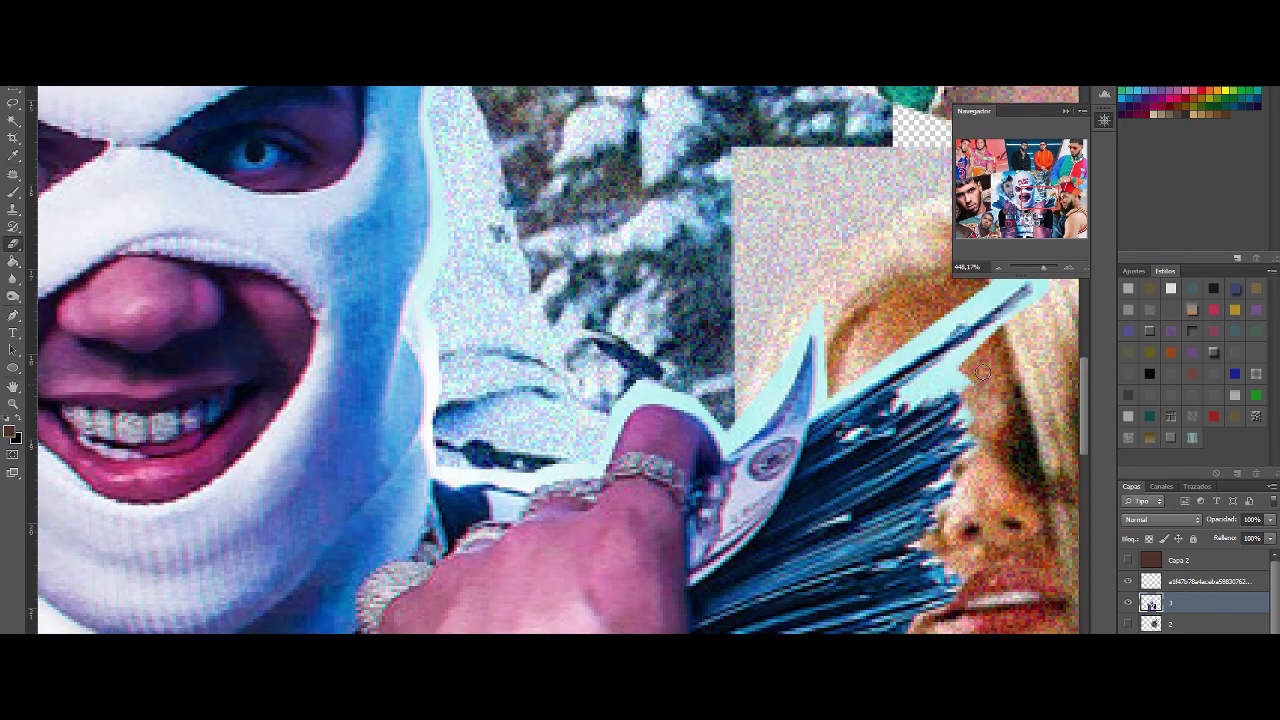
scroll(971, 410, "up", 2)
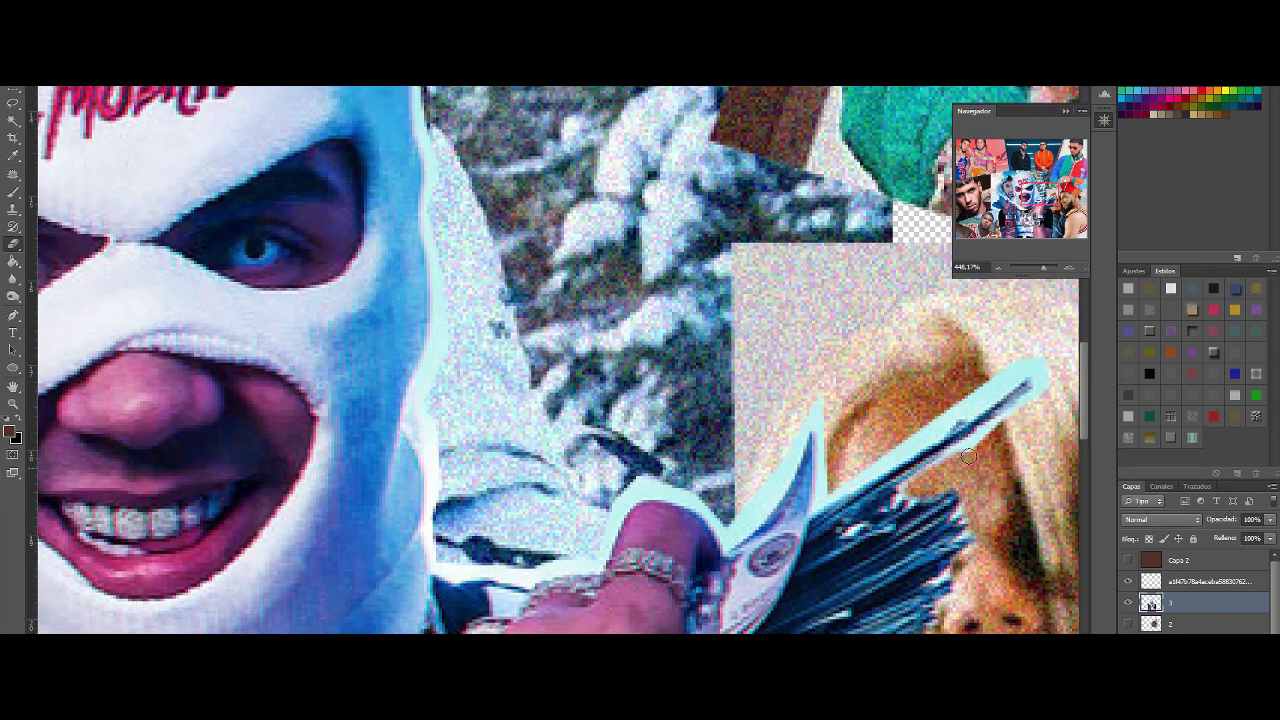
mouse_move(1009, 370)
left_mouse_down()
mouse_move(825, 495)
mouse_move(808, 420)
mouse_move(636, 408)
left_mouse_up()
scroll(760, 460, "down", 2)
scroll(655, 362, "down", 2)
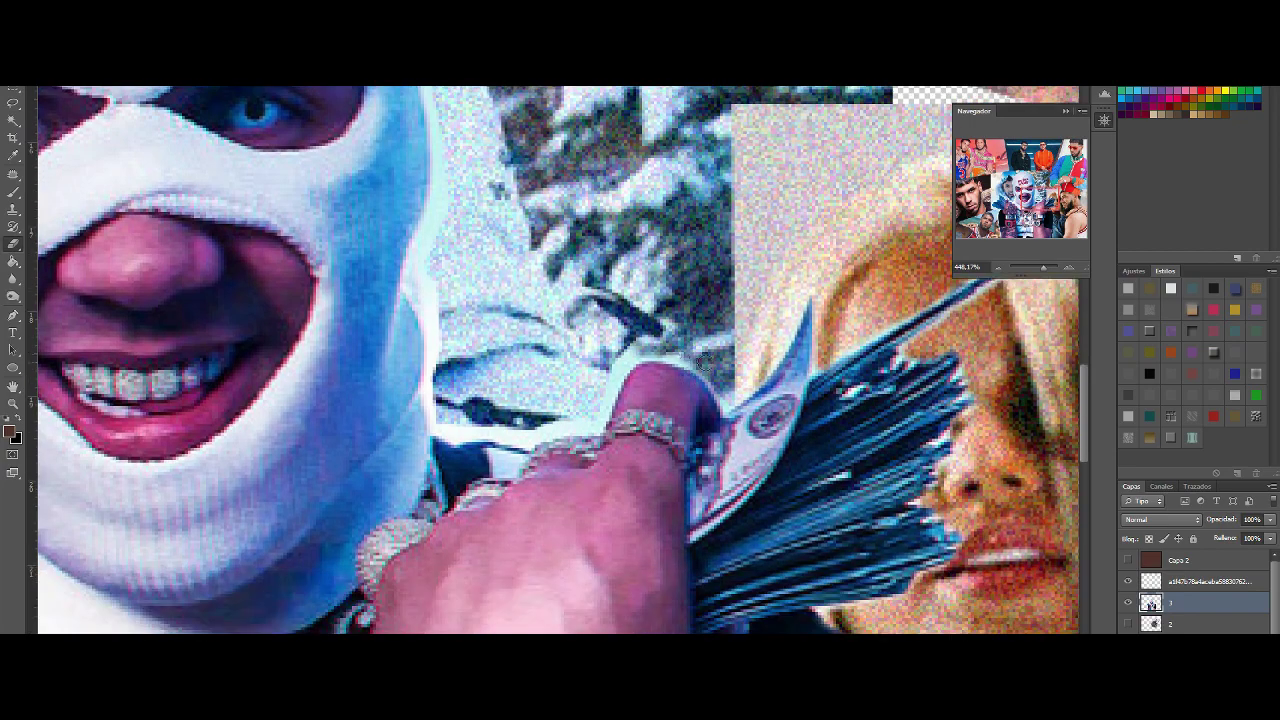
- Erase the pale fringe around the raised thumb and the rings of the hand holding the right-hand bundle
left_click_drag(706, 370, 614, 370)
left_click_drag(1044, 268, 1044, 269)
left_click(1024, 195)
left_click_drag(1025, 195, 1031, 195)
left_click_drag(800, 478, 726, 488)
scroll(728, 487, "down", 4)
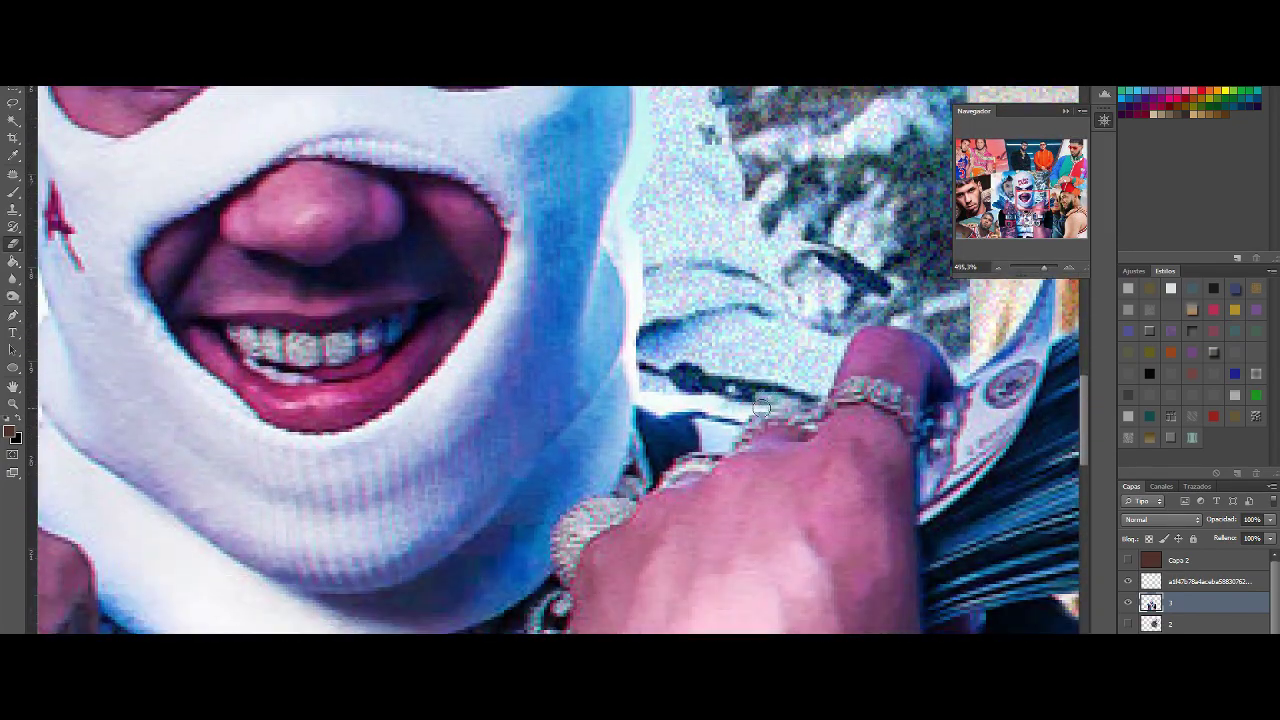
- Erase the pale blue fringe along the white mask's edge on the image's right side, from the jaw up to the forehead
mouse_move(768, 372)
left_mouse_down()
mouse_move(638, 354)
mouse_move(630, 250)
left_mouse_up()
scroll(688, 238, "up", 6)
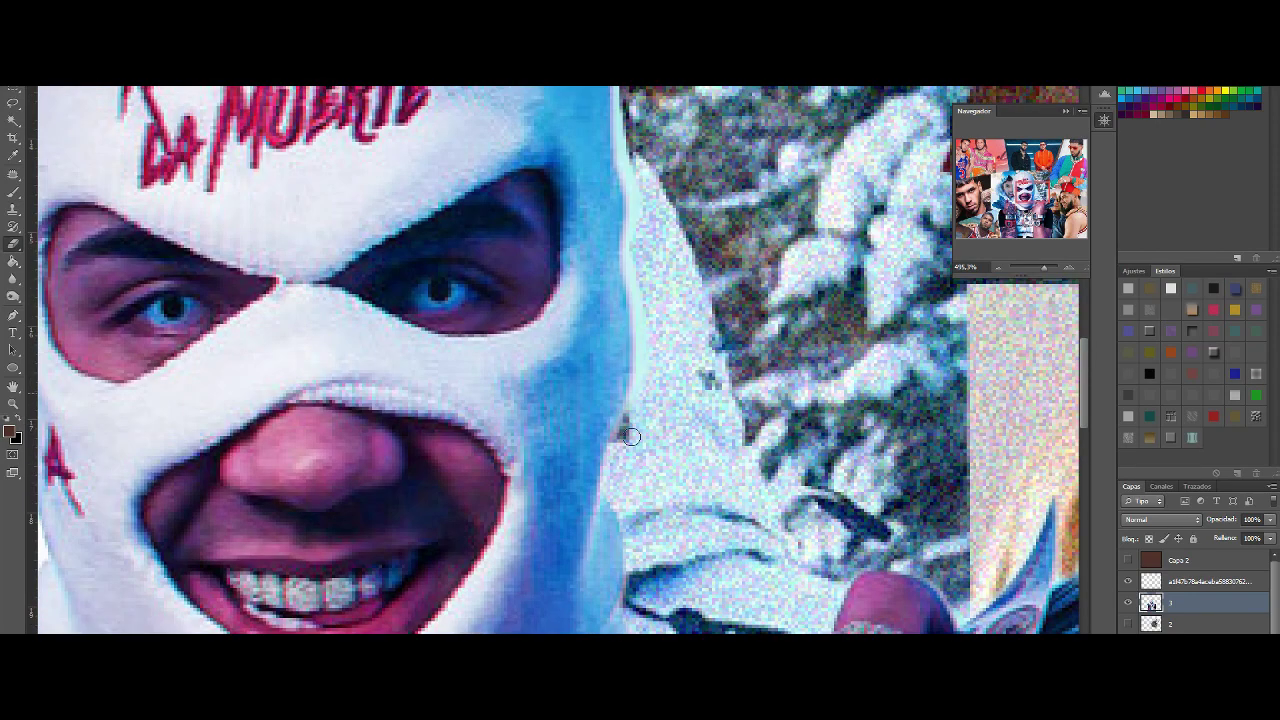
scroll(631, 436, "up", 3)
scroll(646, 388, "up", 6)
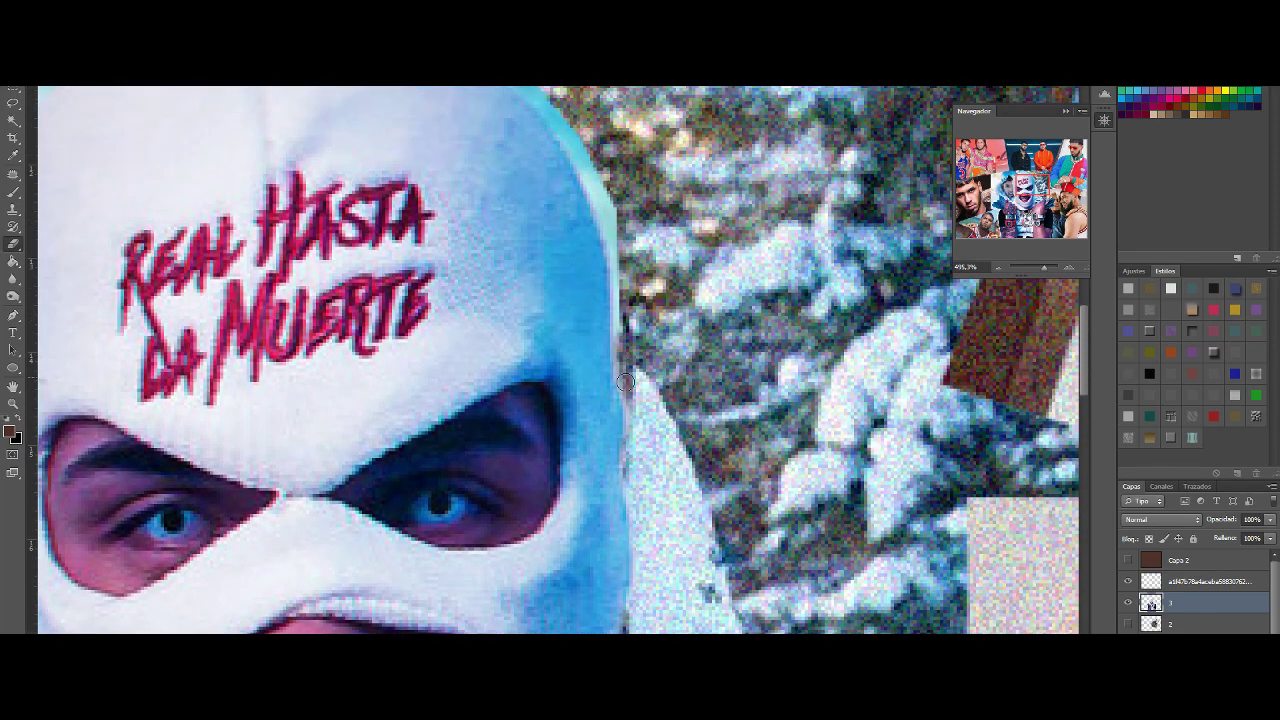
scroll(630, 429, "down", 2)
scroll(630, 429, "up", 3)
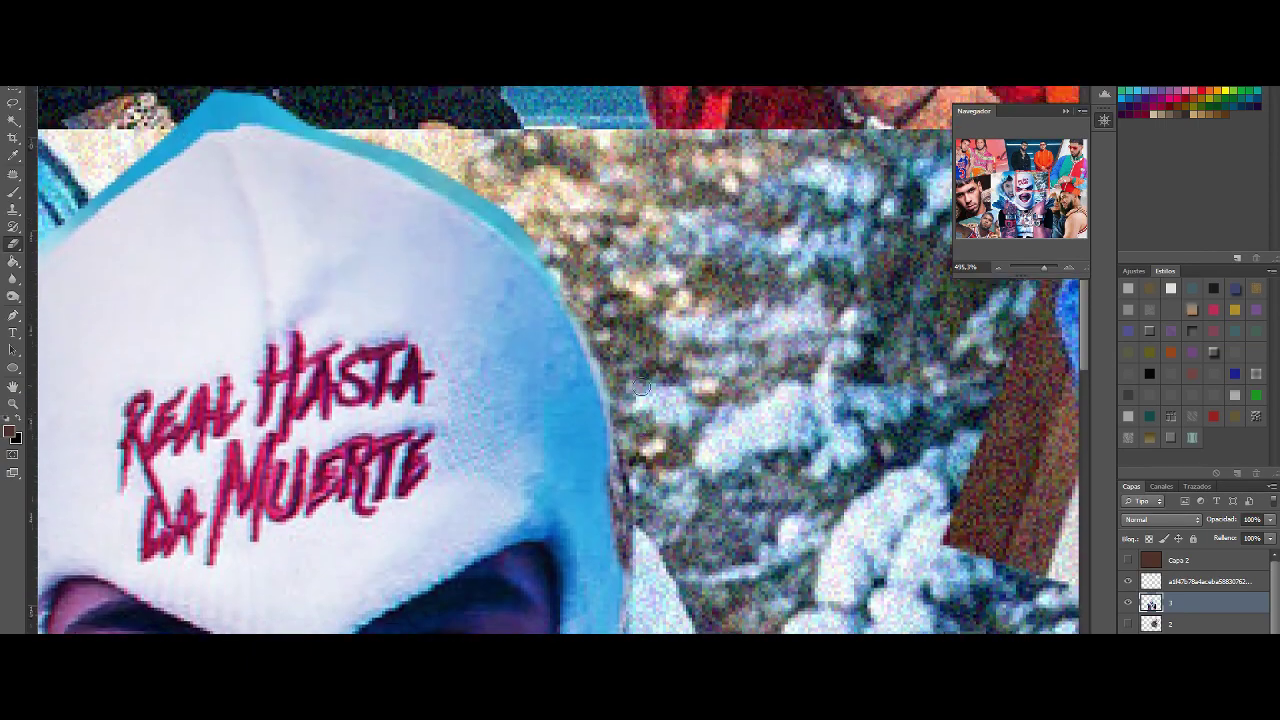
- Erase the blue fringe over the rounded crown of the white mask
left_click_drag(1044, 268, 1044, 268)
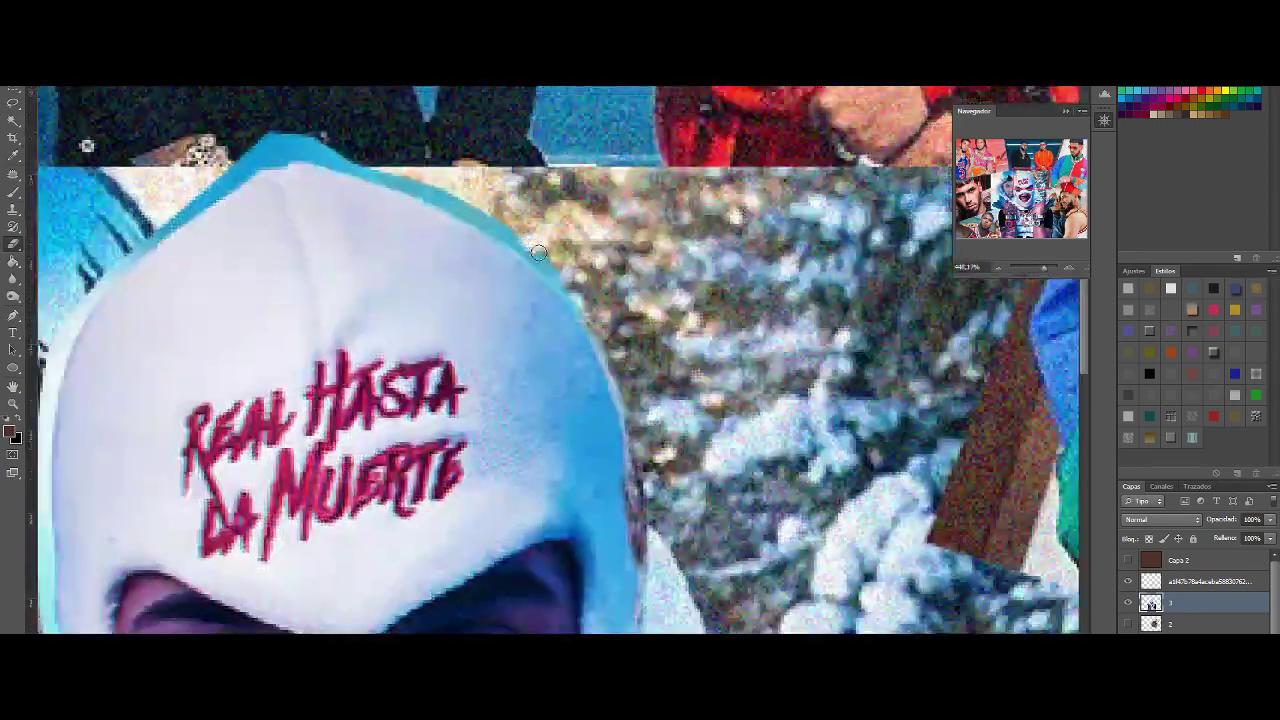
scroll(565, 388, "up", 3)
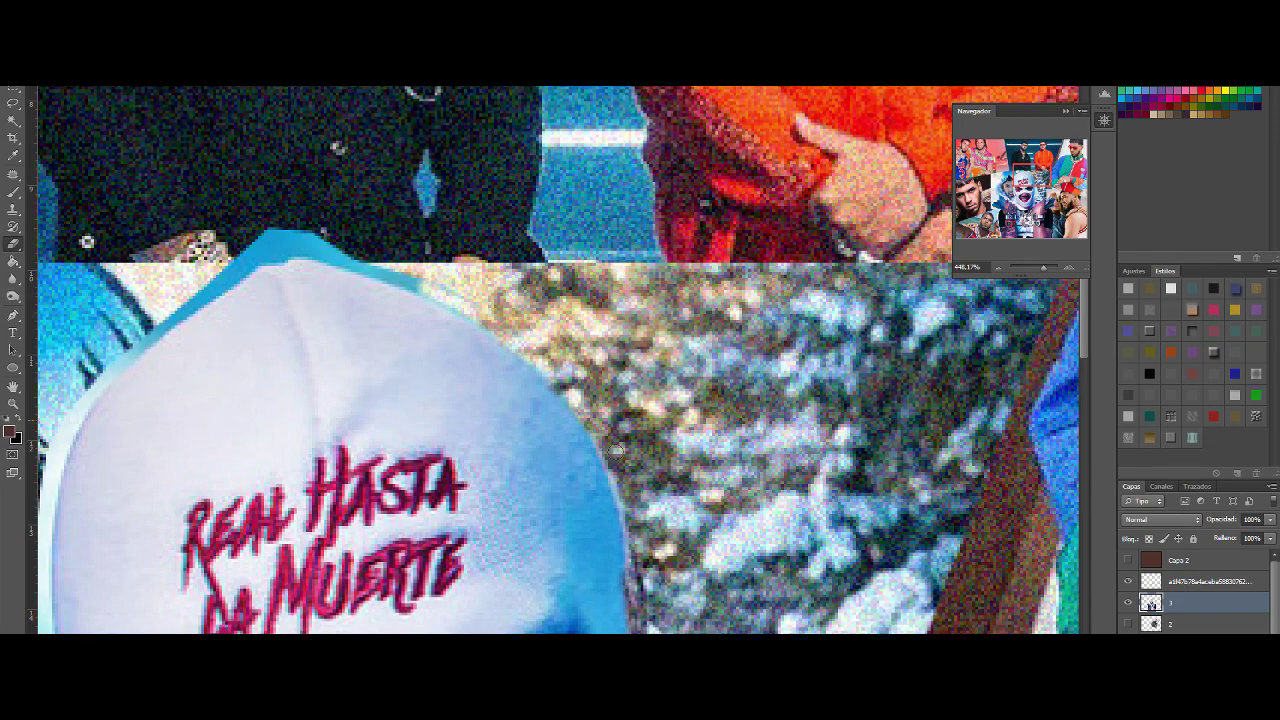
scroll(585, 410, "up", 4)
scroll(658, 414, "left", 4)
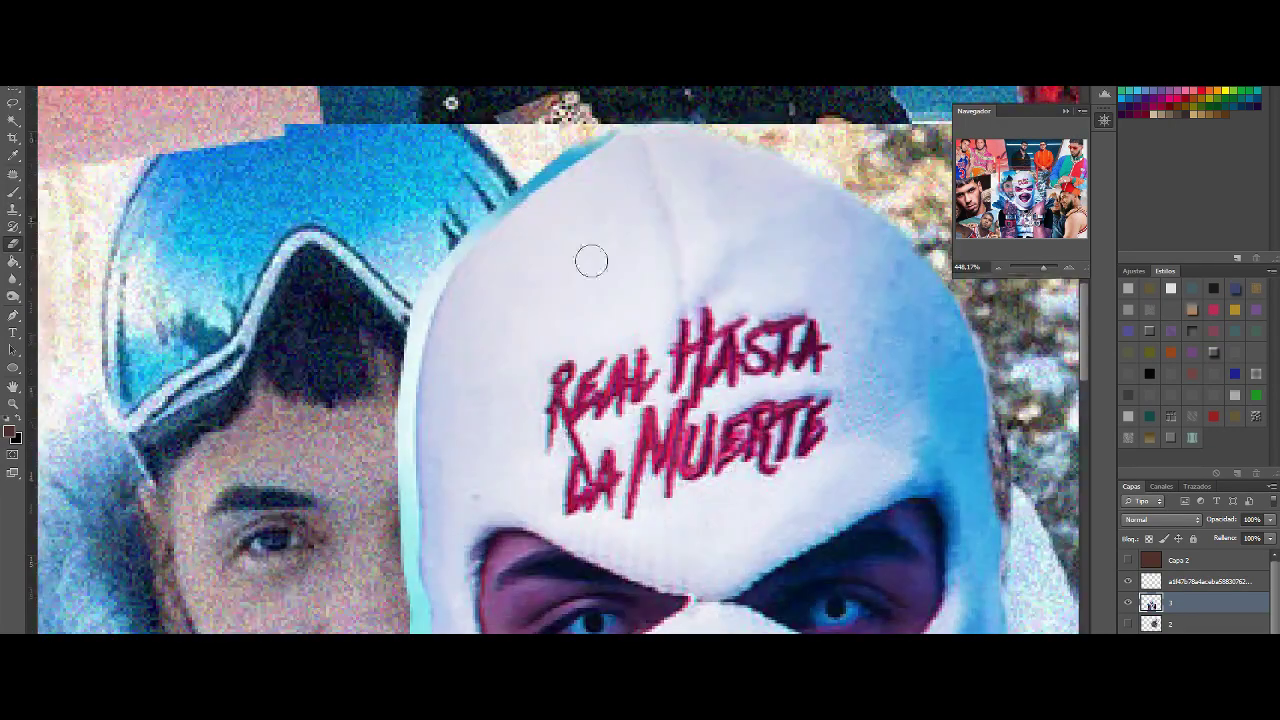
- Erase the pale cyan fringe down the mask's edge on the image's left side, from the crown to the jaw
scroll(591, 260, "down", 8)
scroll(547, 153, "down", 6)
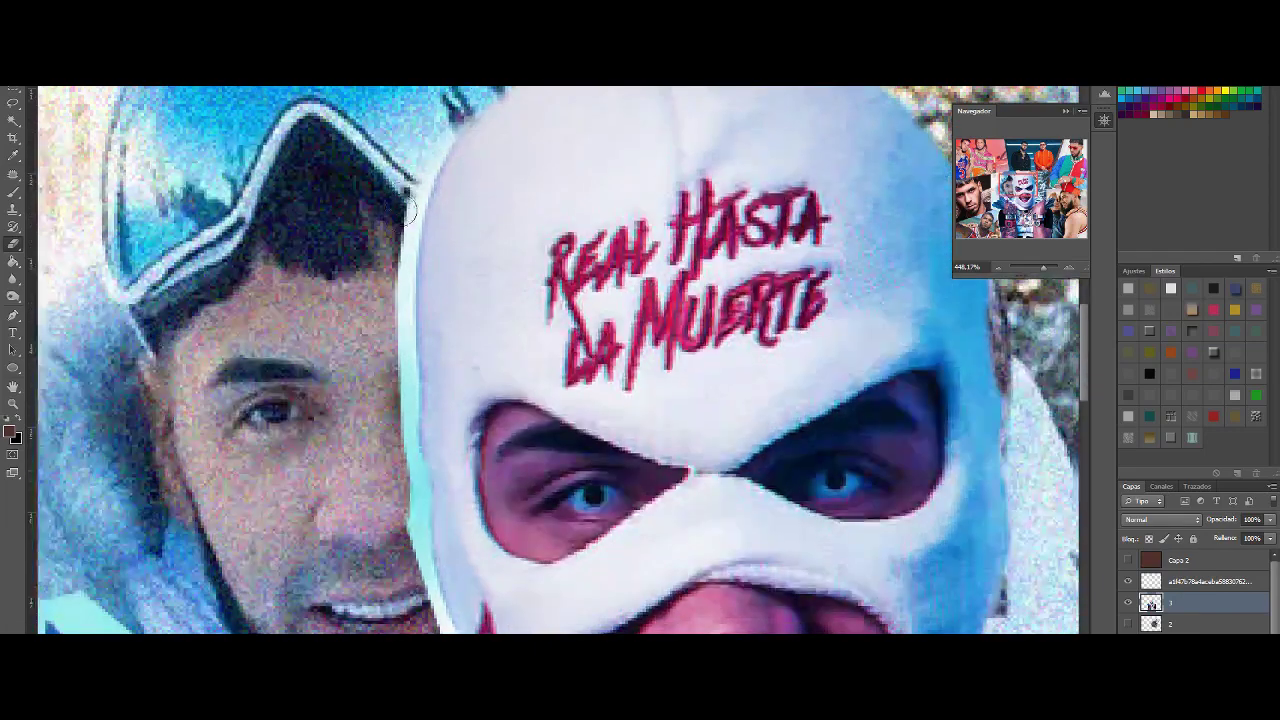
scroll(398, 200, "down", 3)
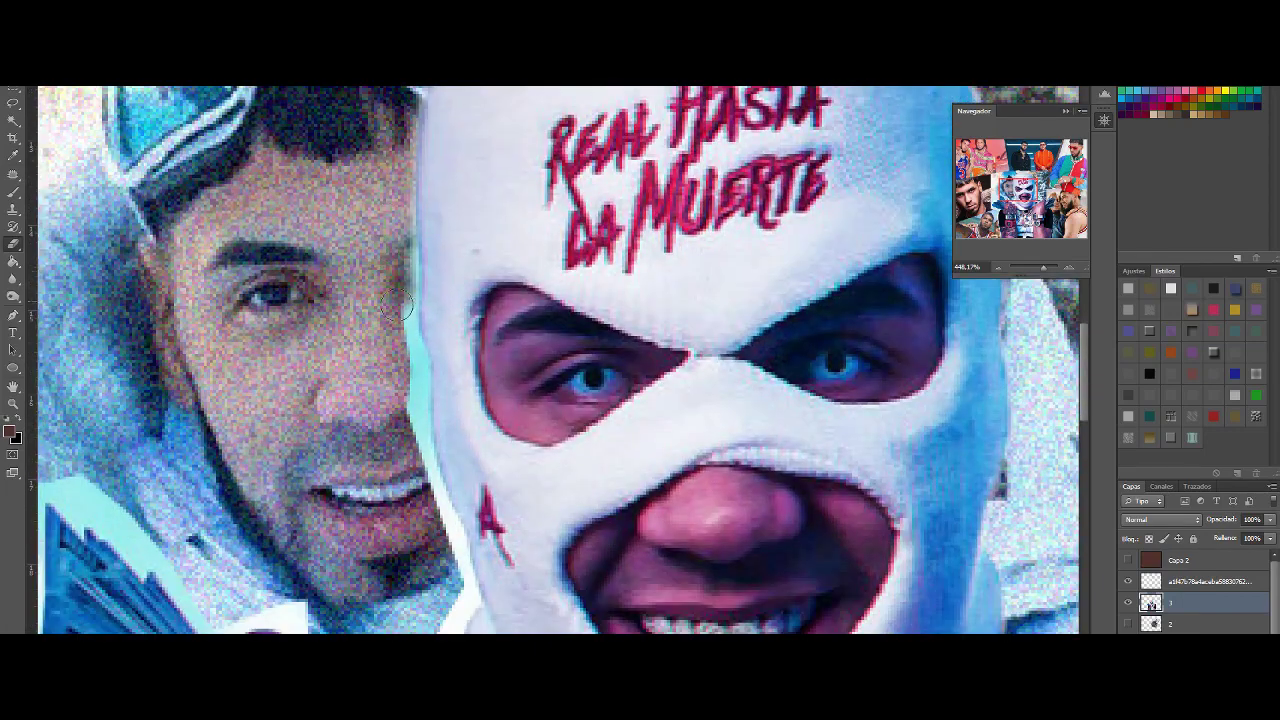
scroll(405, 280, "down", 1)
scroll(412, 280, "down", 4)
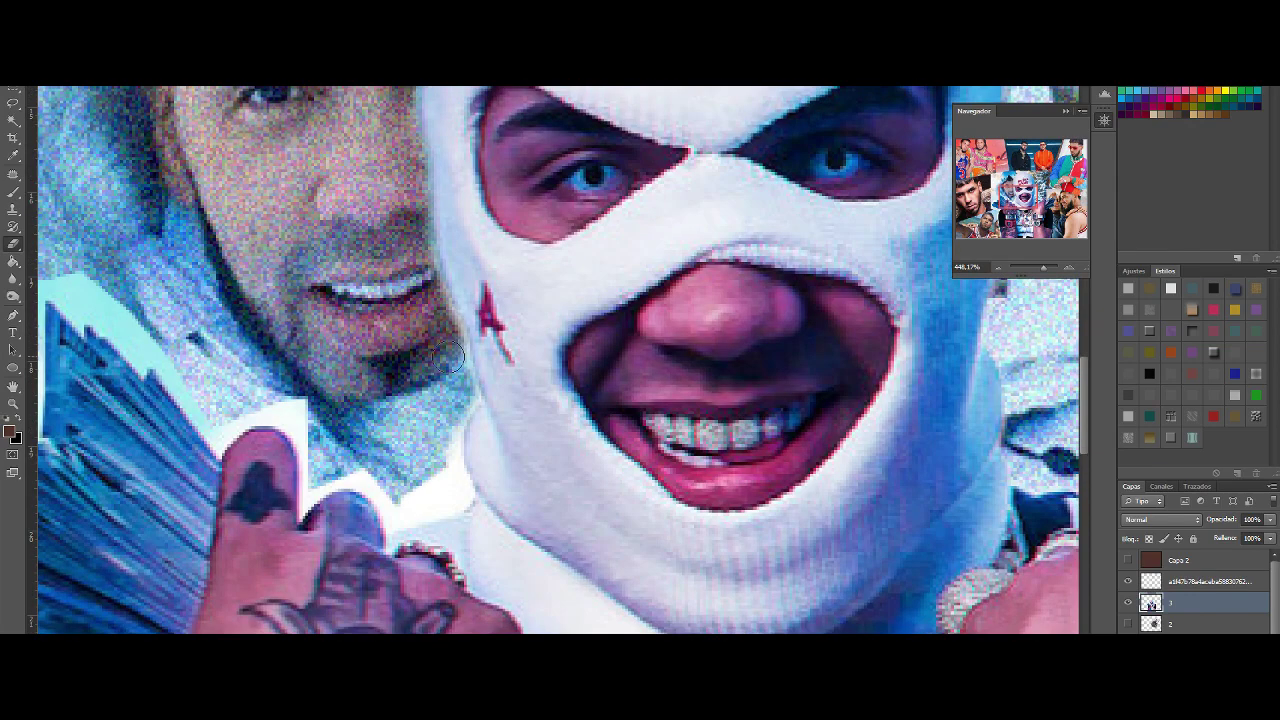
- Erase the white fringe around the thumb and knuckles of the tattooed hand holding the left-hand money bundle
scroll(443, 329, "down", 6)
mouse_move(459, 183)
left_mouse_down()
mouse_move(447, 255)
mouse_move(457, 280)
mouse_move(440, 287)
mouse_move(348, 262)
mouse_move(312, 280)
mouse_move(308, 222)
mouse_move(282, 192)
left_mouse_up()
left_click(58, 35)
left_click_drag(352, 275, 705, 413)
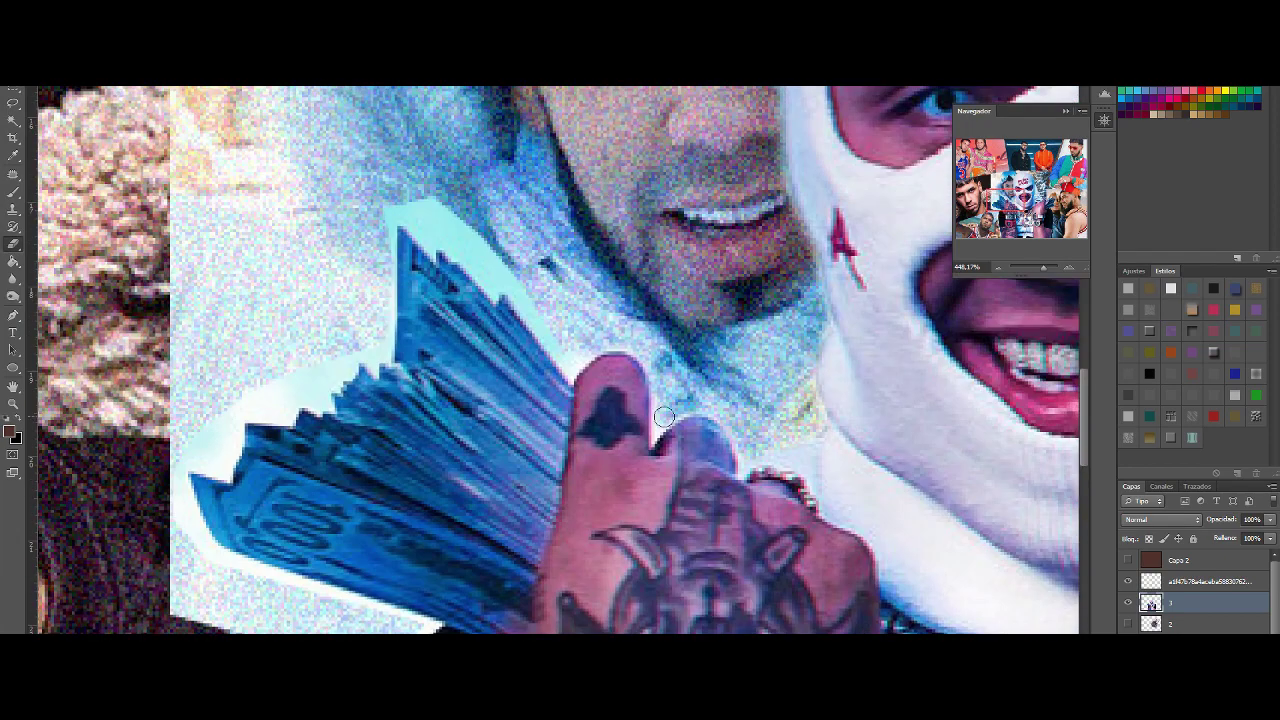
- Erase the pale fringe around the left-hand money bundle, along its protruding bills and its underside
mouse_move(583, 357)
left_mouse_down()
mouse_move(472, 232)
mouse_move(491, 287)
mouse_move(418, 199)
mouse_move(379, 229)
mouse_move(384, 348)
mouse_move(254, 400)
left_mouse_up()
scroll(254, 400, "down", 1)
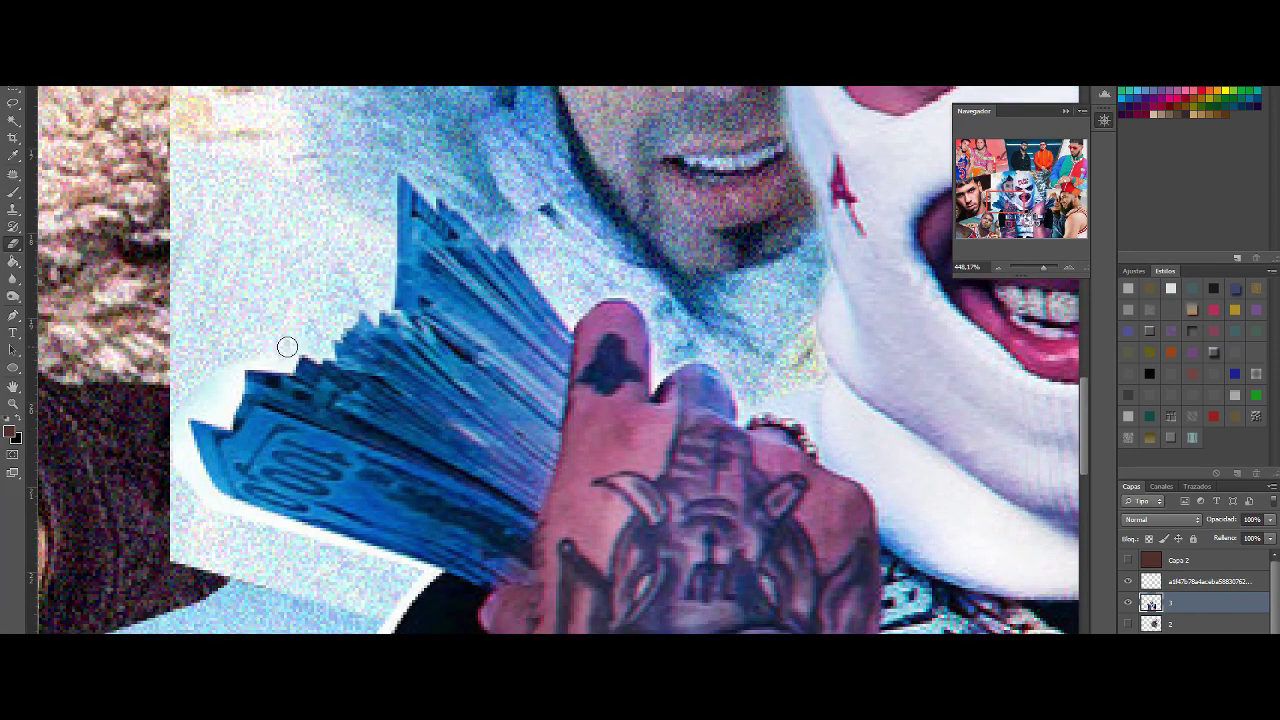
scroll(243, 323, "down", 1)
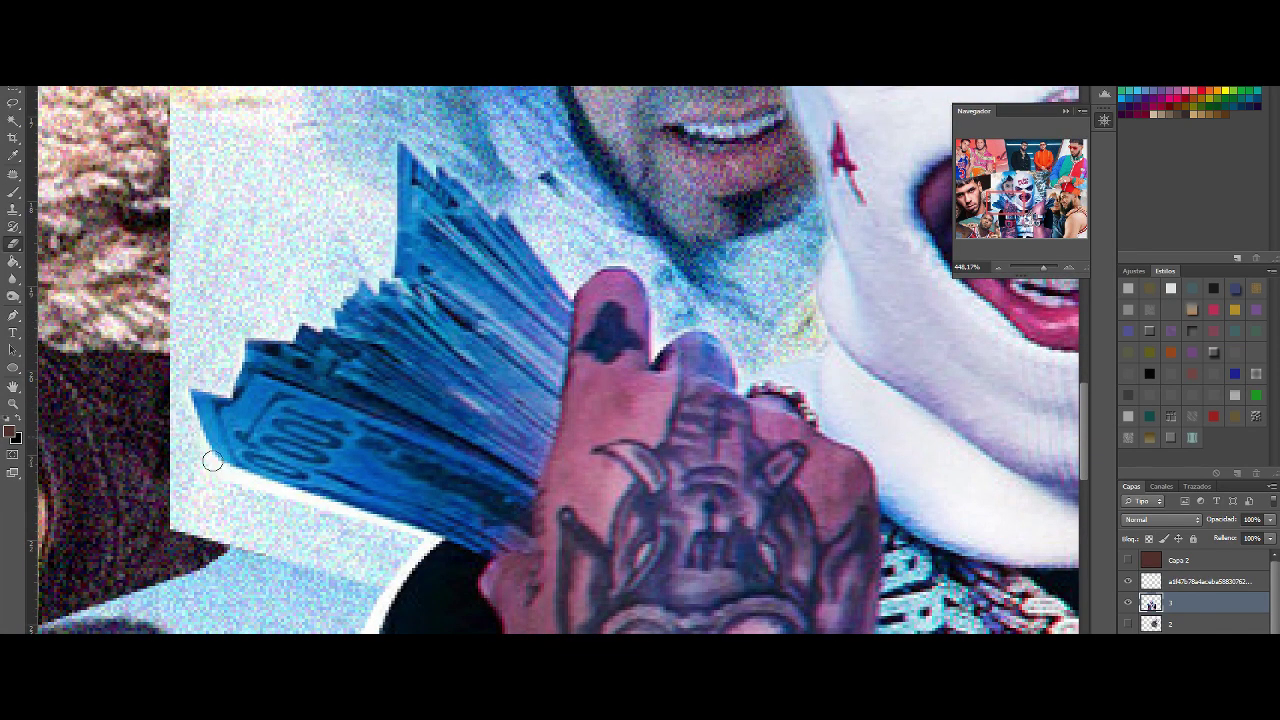
scroll(300, 445, "down", 1)
scroll(340, 400, "down", 1)
scroll(400, 300, "down", 1)
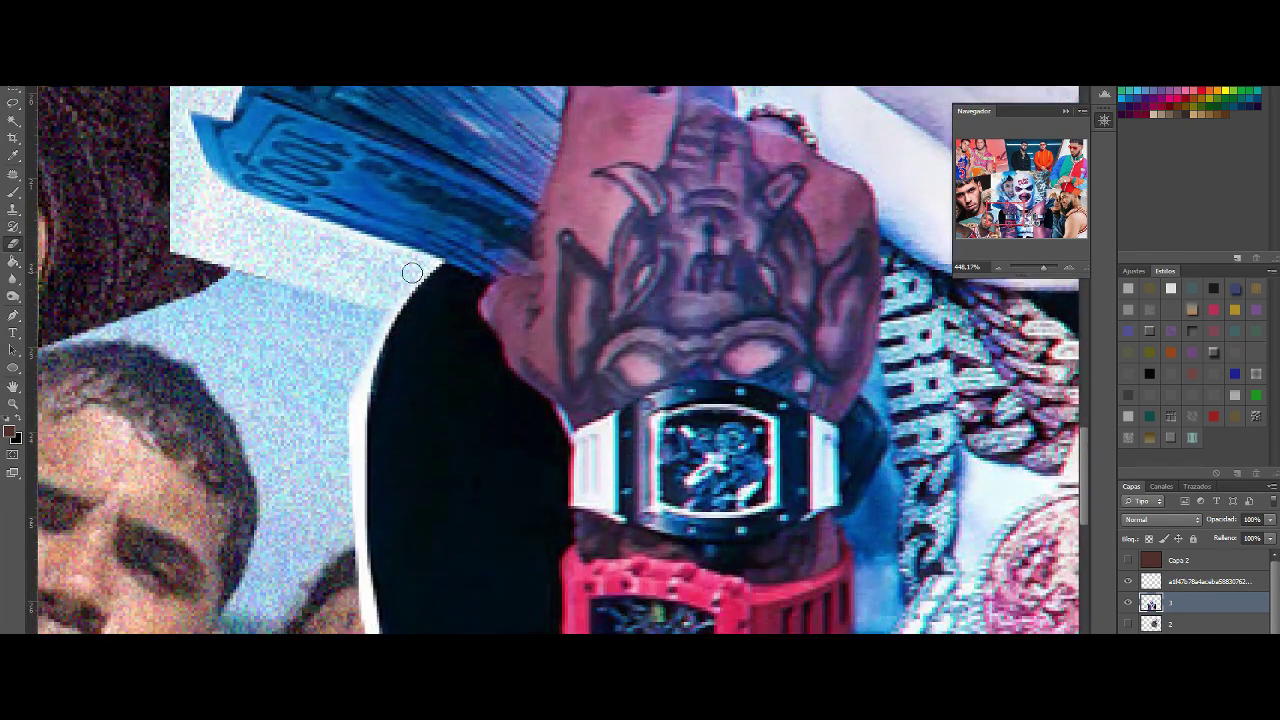
- Erase the white fringe along the outer edge of the black sleeve and tattooed forearm on the image's left side
scroll(408, 330, "down", 1)
scroll(380, 286, "down", 1)
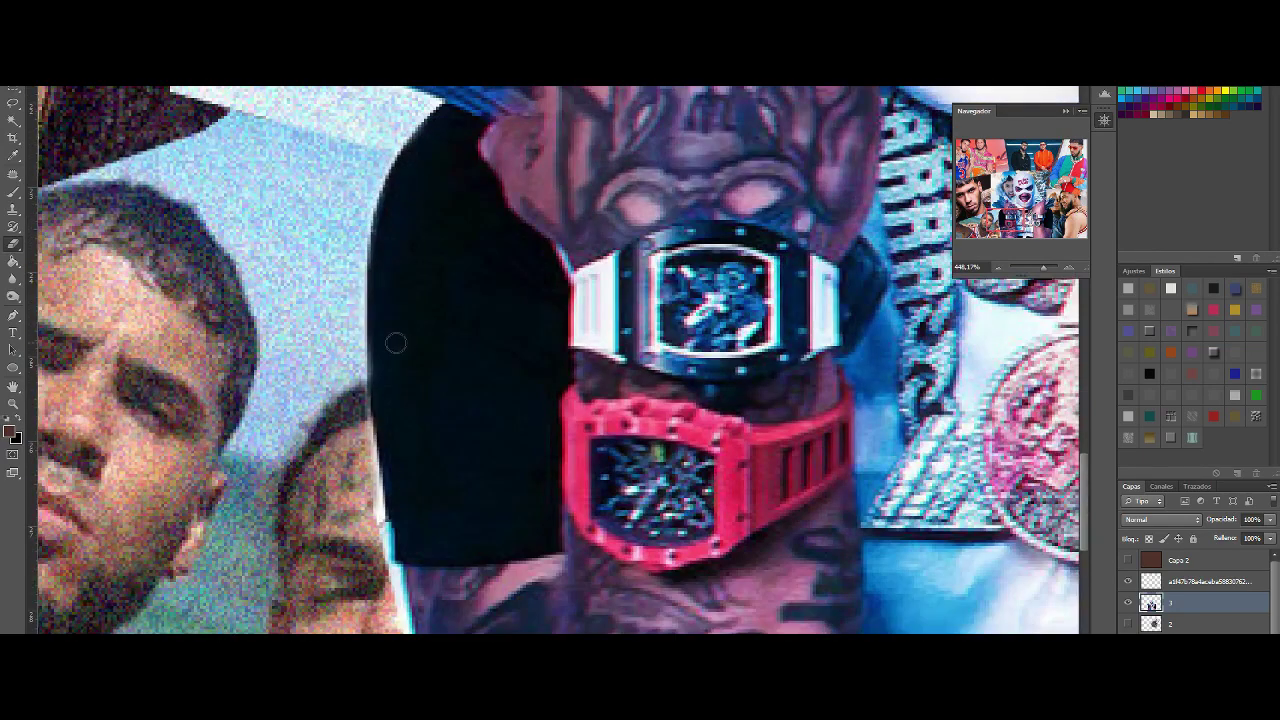
scroll(395, 343, "down", 3)
scroll(380, 260, "down", 1)
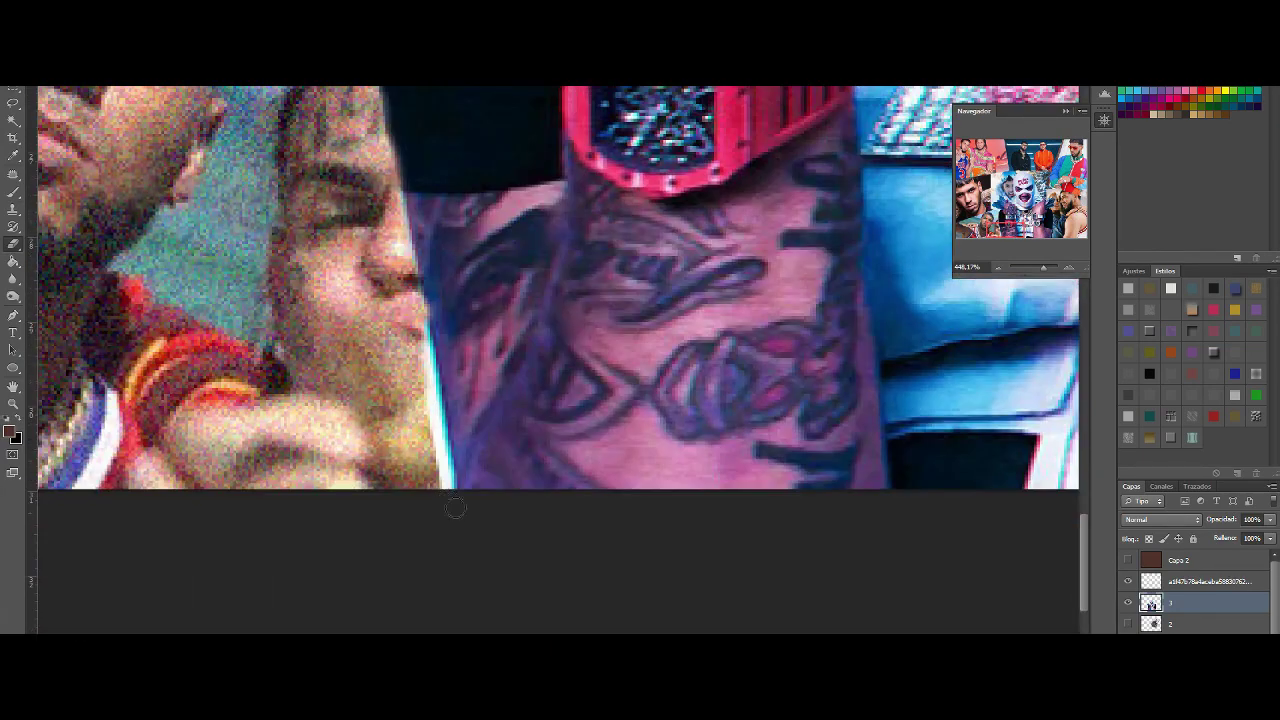
mouse_move(440, 470)
left_mouse_down()
mouse_move(415, 330)
mouse_move(433, 411)
left_mouse_up()
- Hide layer 3 with the masked man, then show and select layer 2 with the man in the striped jacket
left_click_drag(1042, 273, 1033, 268)
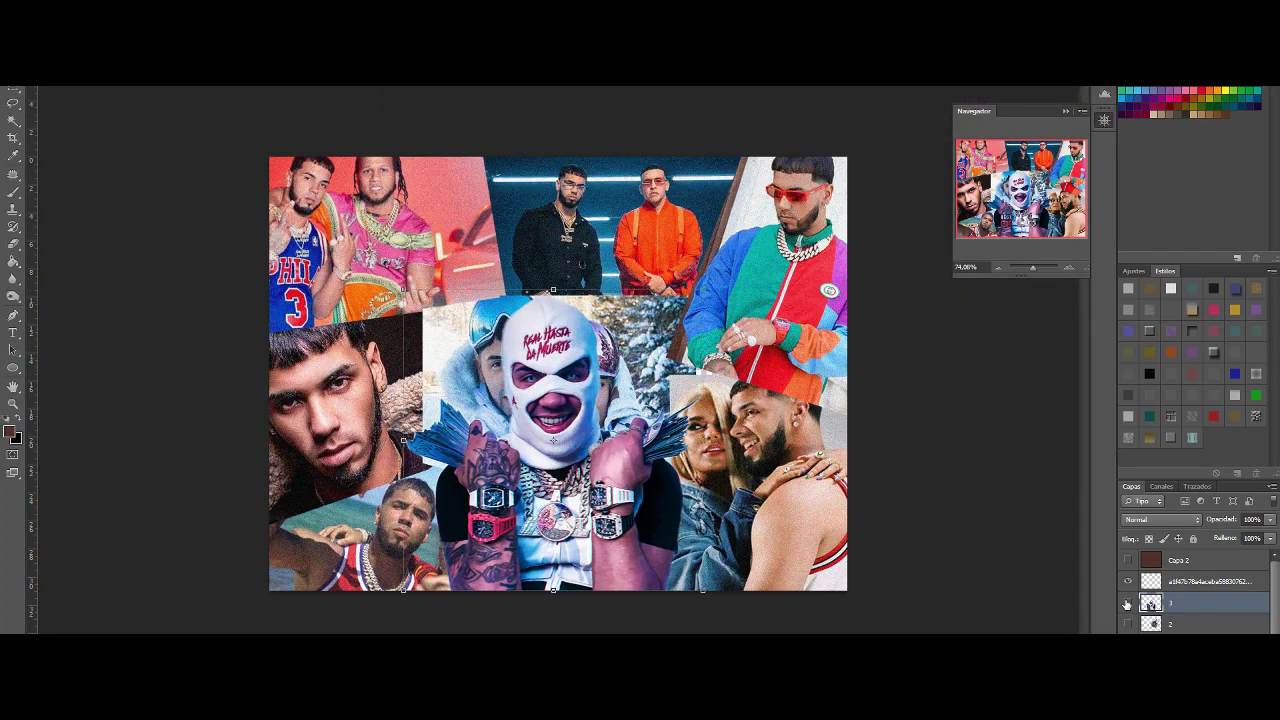
left_click(1127, 604)
left_click(1128, 604)
left_click(1127, 603)
left_click(1127, 624)
left_click(1175, 624)
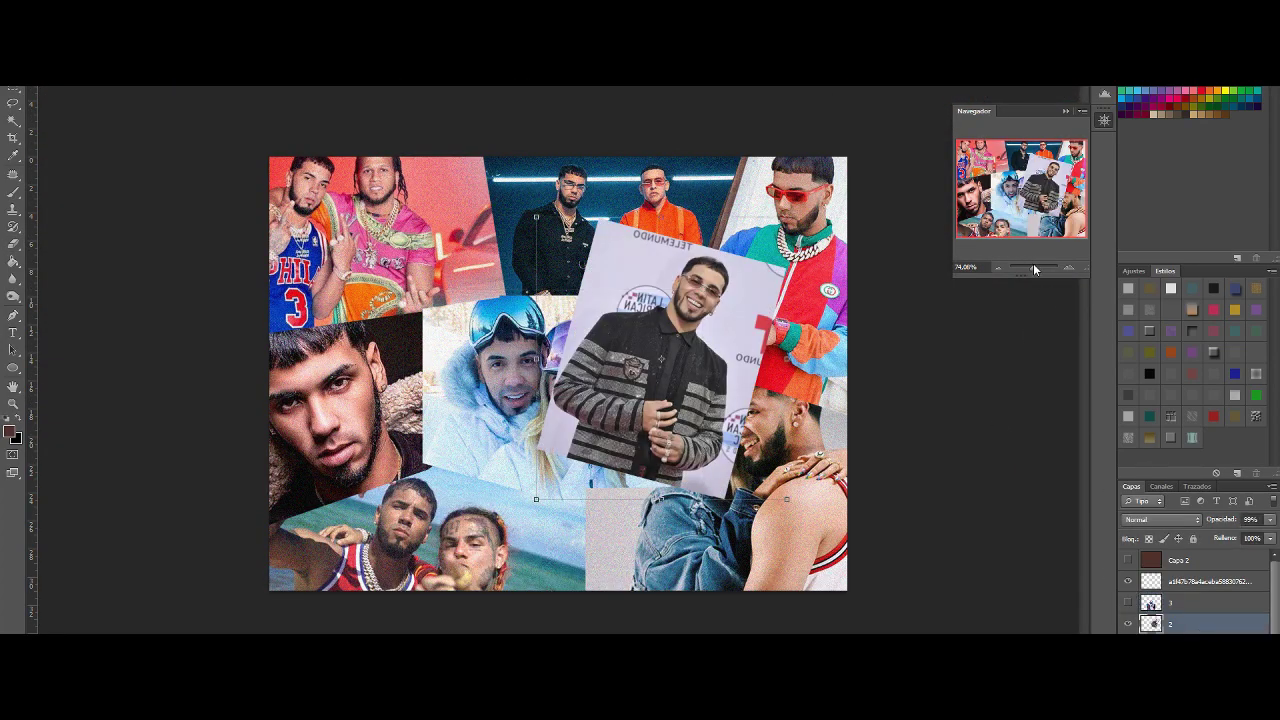
left_click_drag(1033, 268, 1037, 268)
left_click(13, 245)
left_click(58, 36)
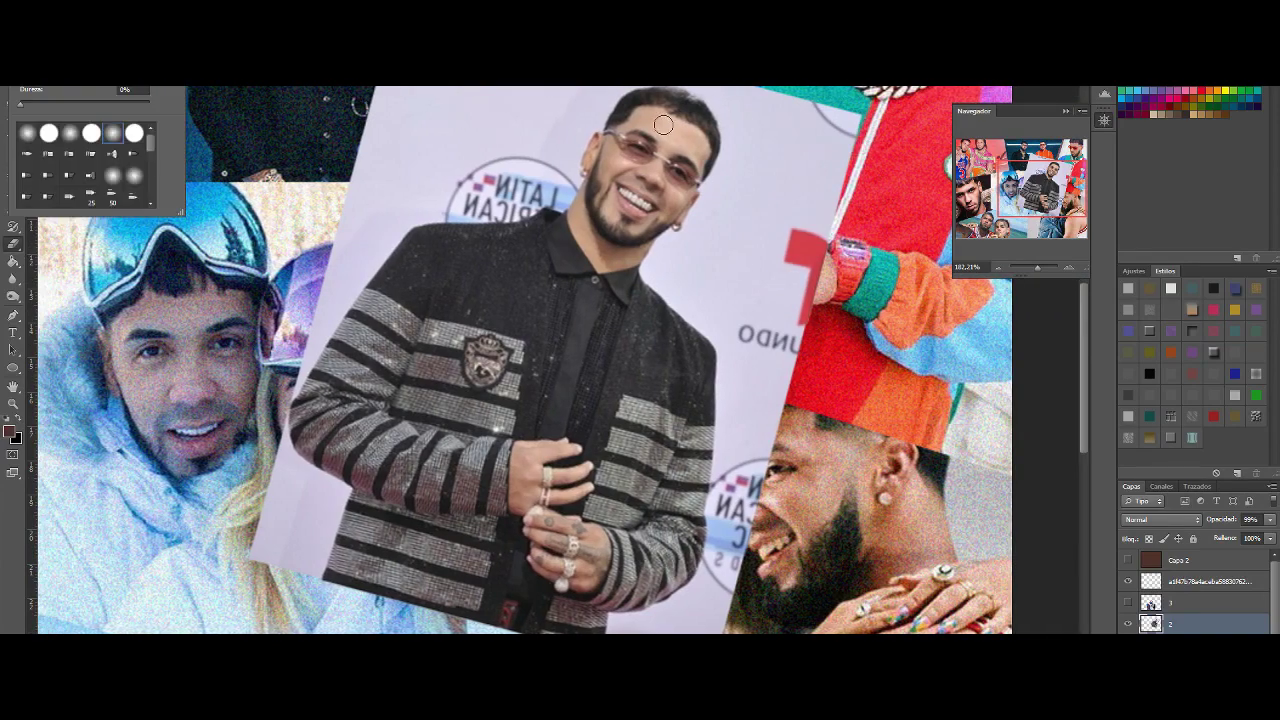
left_click(58, 36)
- Outline the man in the striped jacket with the Polygonal Lasso, delete the photo background around him and deselect
right_click(13, 104)
left_click(65, 118)
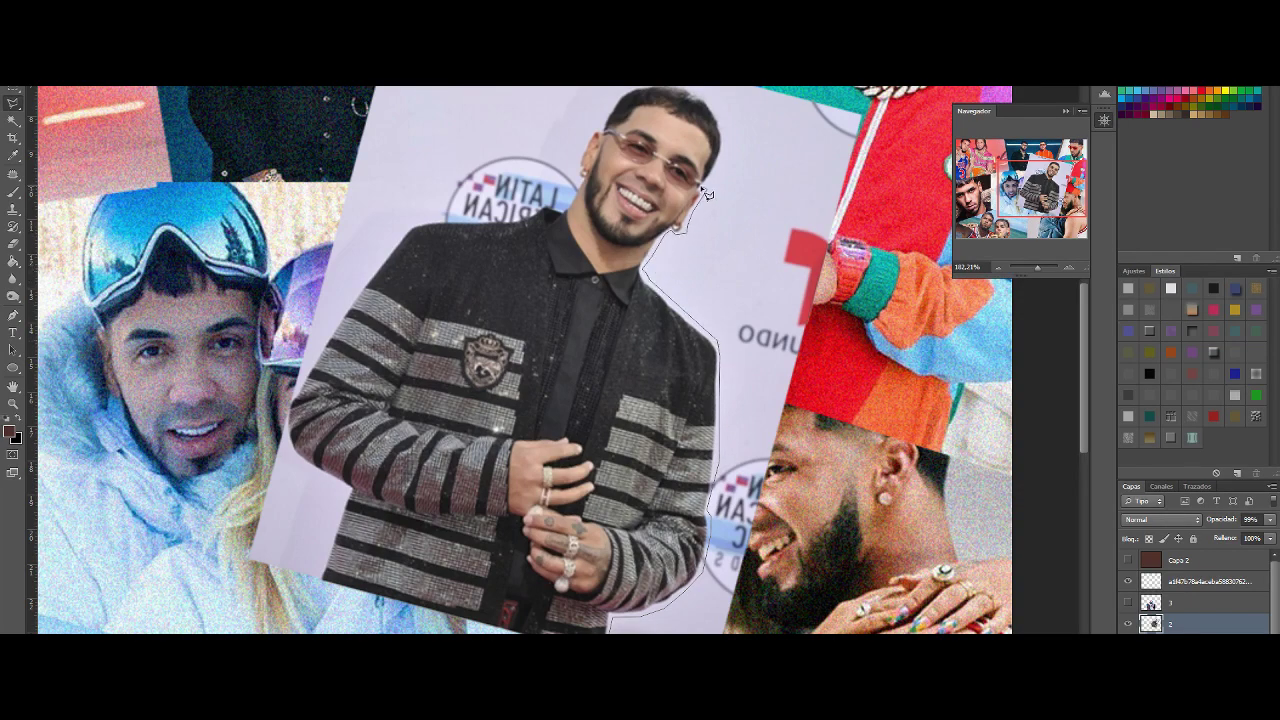
scroll(741, 148, "up", 1)
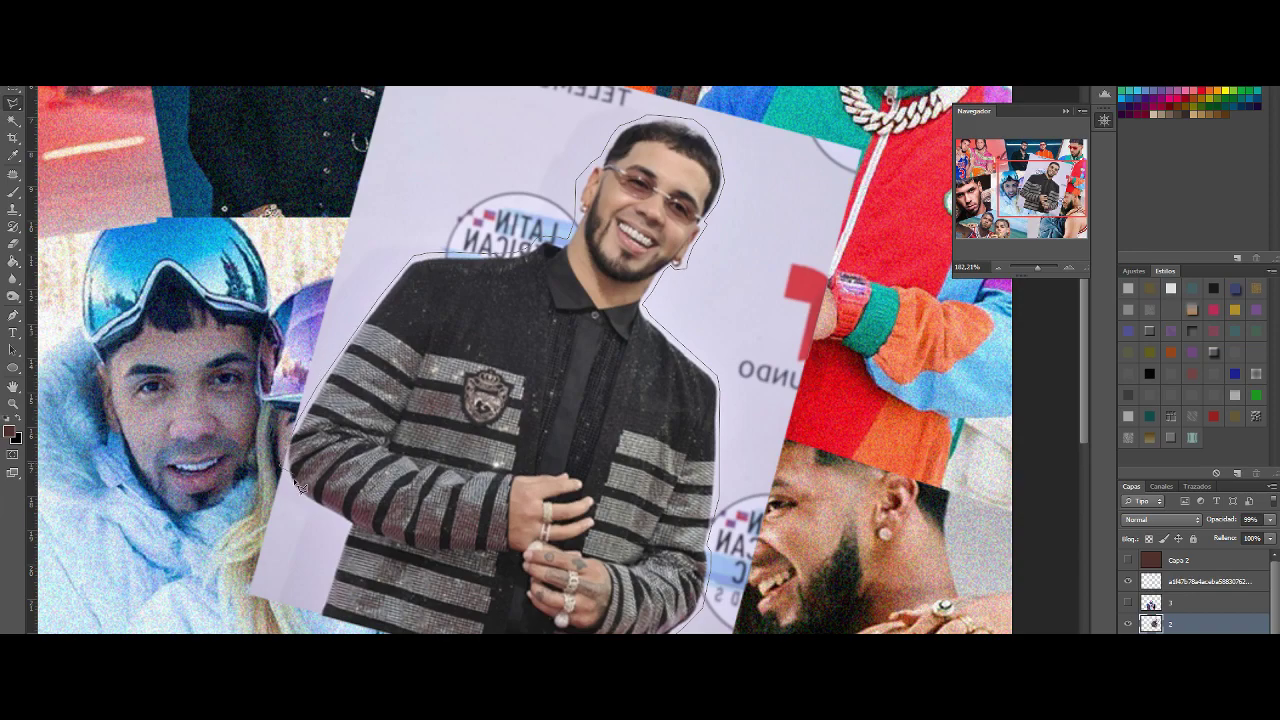
scroll(322, 628, "down", 3)
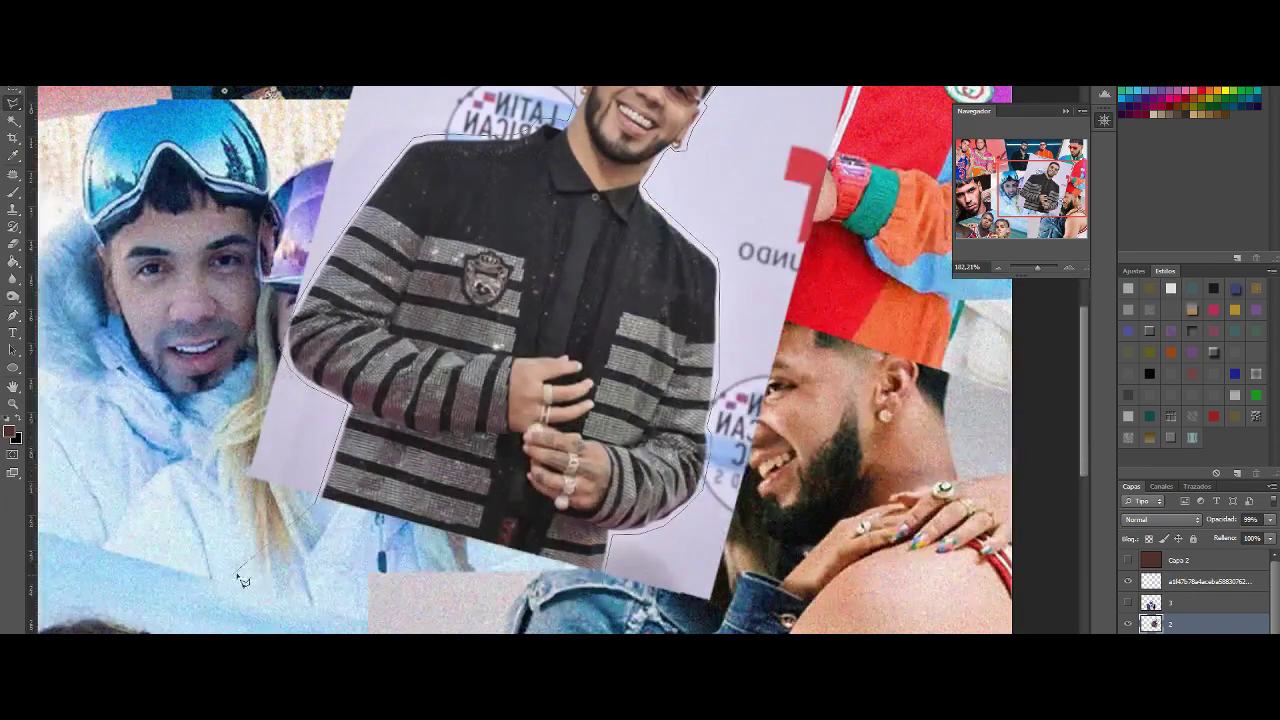
scroll(243, 580, "up", 5)
scroll(500, 600, "down", 8)
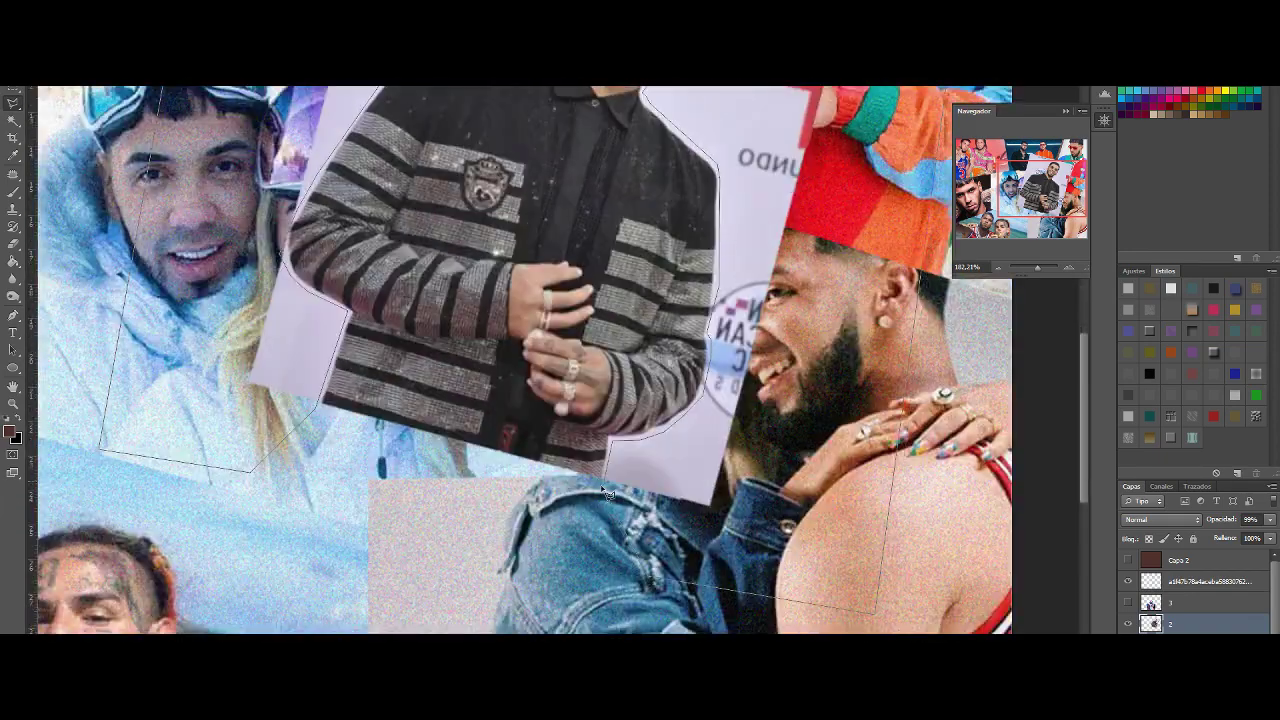
left_click(603, 489)
key("Delete")
right_click(13, 104)
left_click(66, 102)
key("ctrl+d")
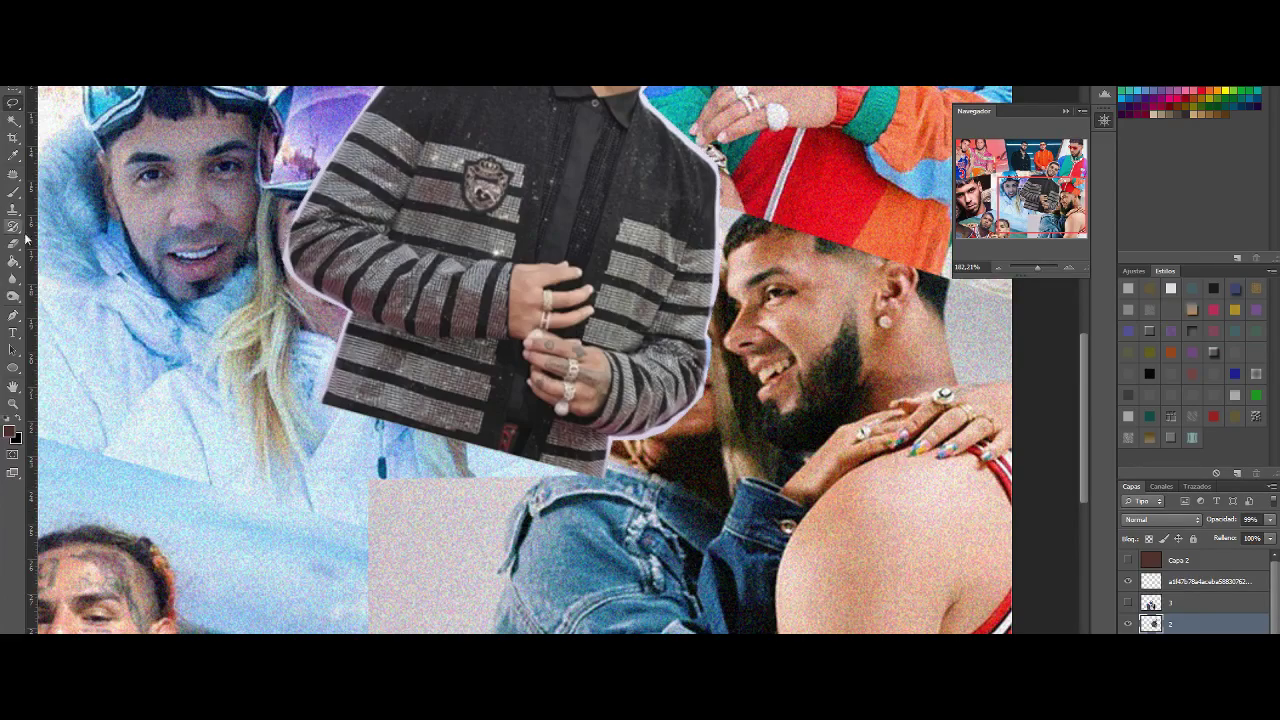
- Erase the lavender fringe at the striped jacket's lower hem and beneath the sleeve on the image's right side with the Eraser
left_click(13, 243)
left_click_drag(1038, 268, 1041, 268)
mouse_move(1045, 203)
left_mouse_down()
mouse_move(1022, 188)
mouse_move(1041, 199)
left_mouse_up()
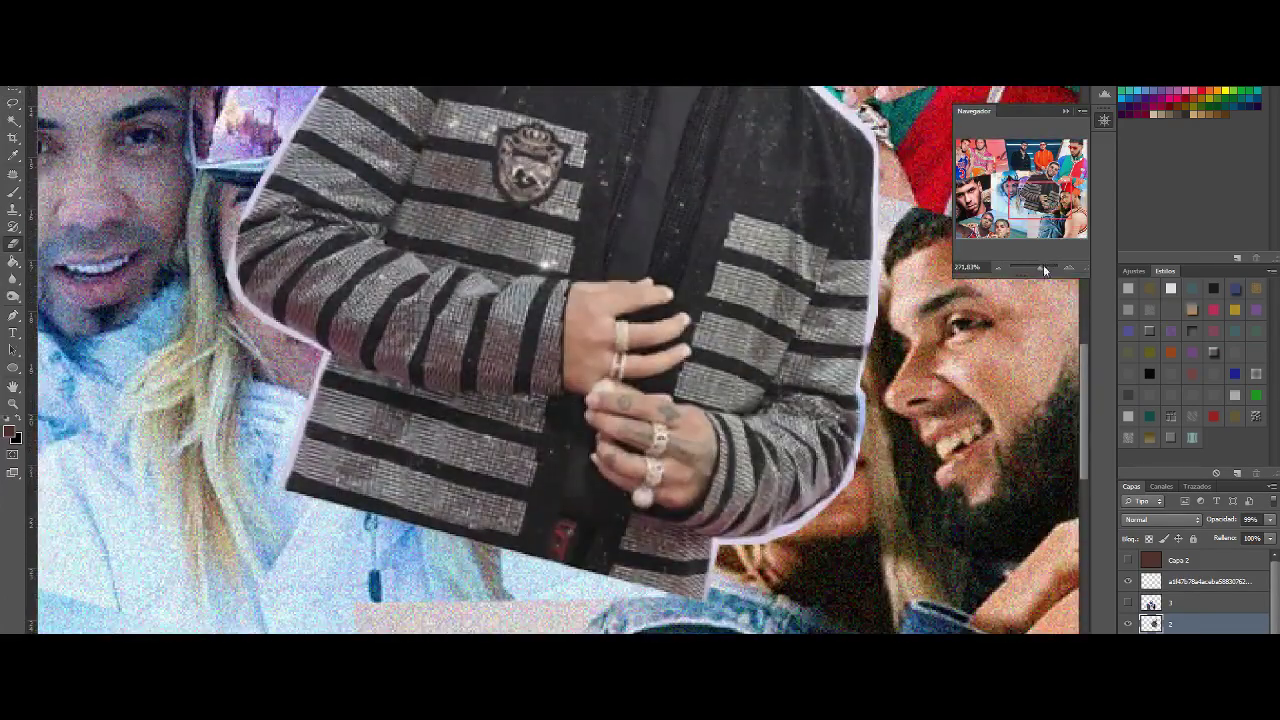
left_click_drag(1041, 268, 1043, 268)
left_click(56, 42)
left_click_drag(766, 604, 776, 575)
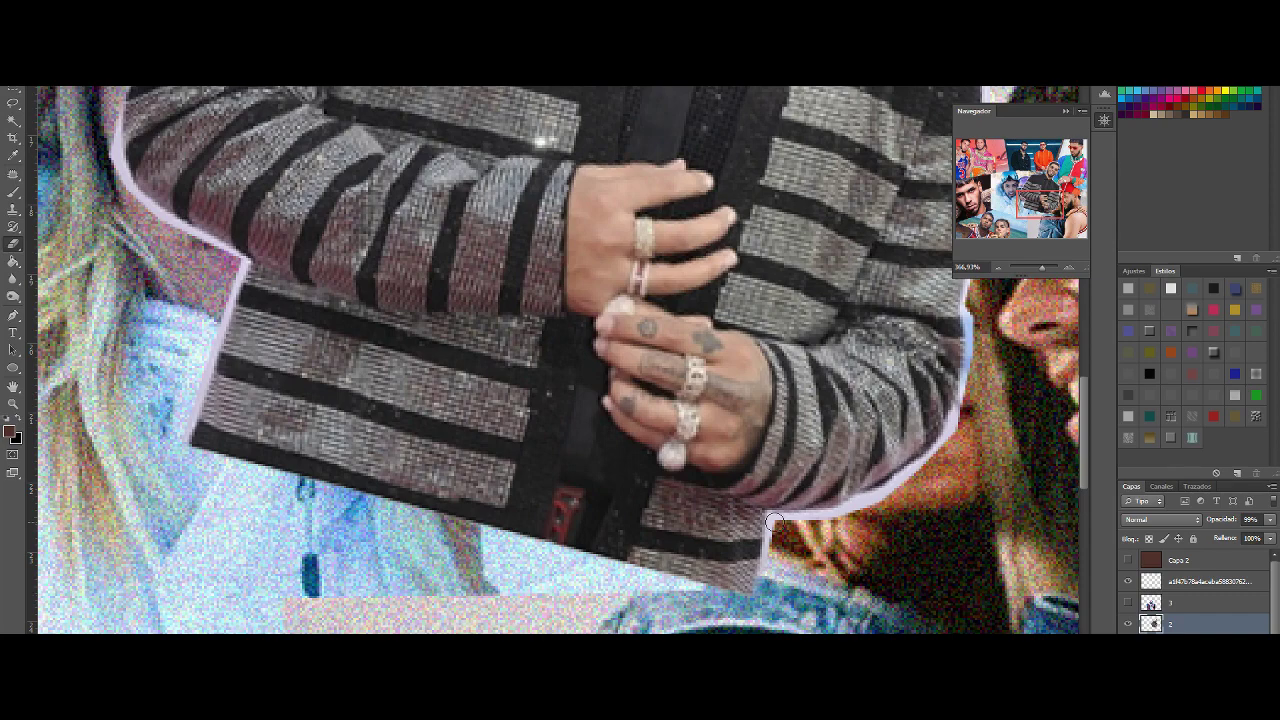
mouse_move(775, 522)
left_mouse_down()
mouse_move(773, 564)
mouse_move(786, 521)
mouse_move(826, 526)
left_mouse_up()
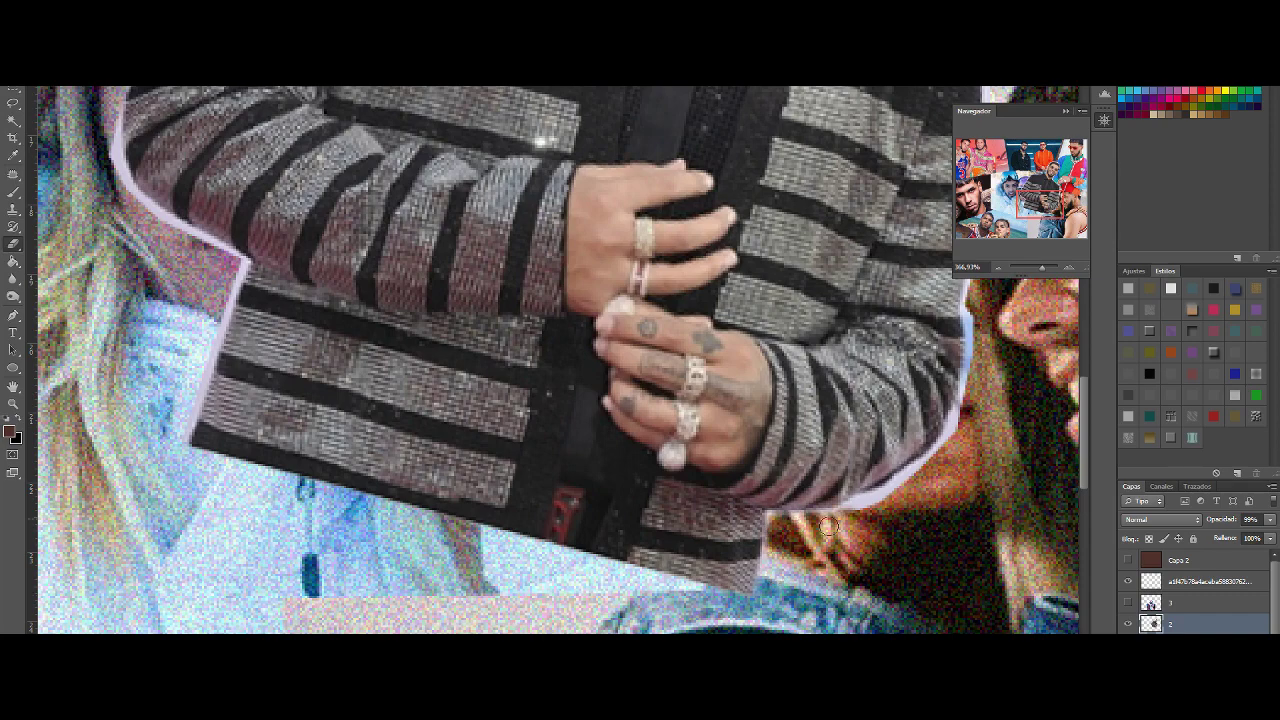
- Erase the lavender fringe along the outer edge of the striped sleeve on the image's right side, from forearm to upper arm
scroll(790, 528, "up", 2)
mouse_move(971, 378)
left_mouse_down()
mouse_move(975, 423)
mouse_move(833, 591)
mouse_move(870, 567)
left_mouse_up()
scroll(880, 570, "up", 1)
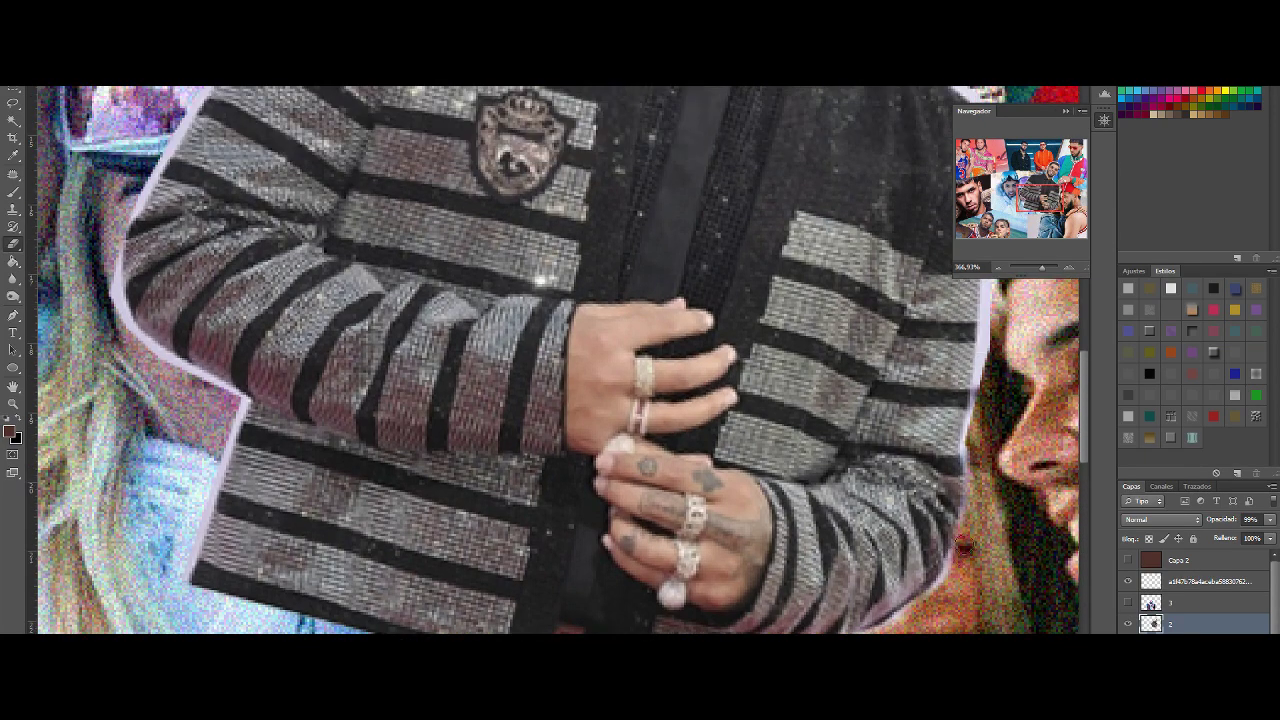
left_click_drag(967, 551, 886, 622)
scroll(890, 612, "up", 1)
left_click_drag(970, 509, 986, 457)
left_click_drag(987, 408, 965, 543)
scroll(975, 500, "up", 2)
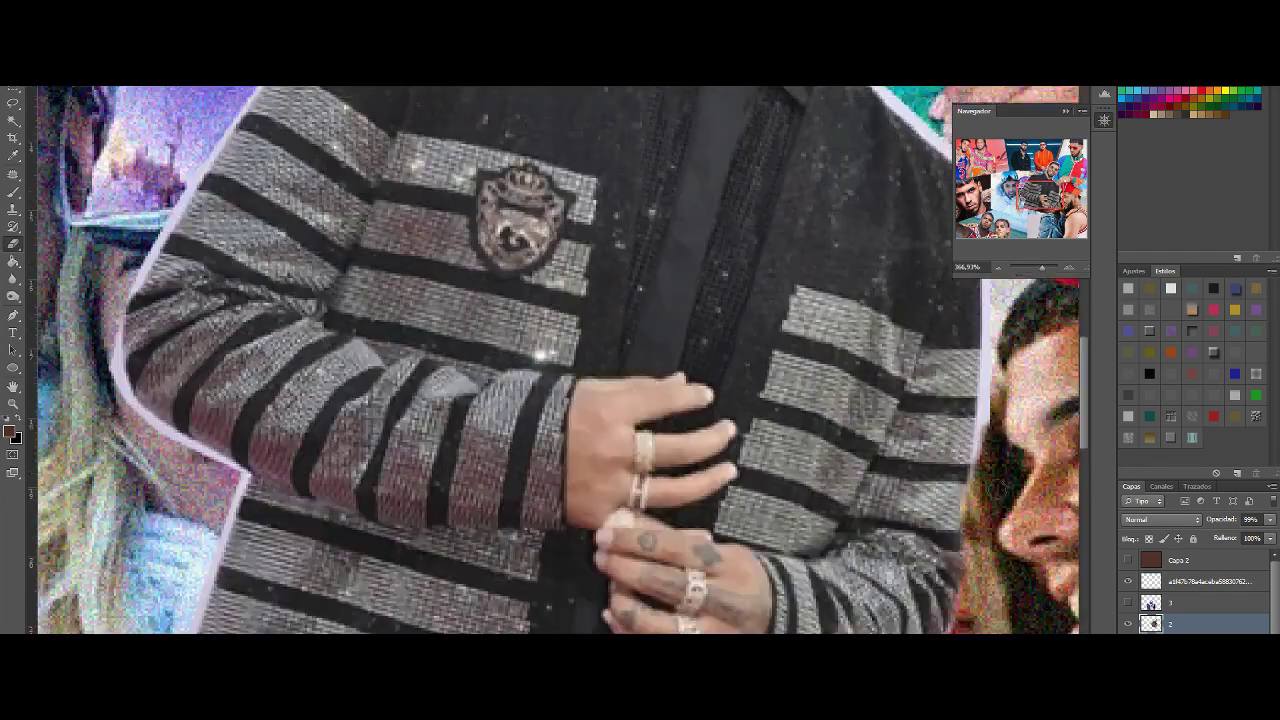
left_click_drag(994, 394, 975, 552)
- Erase the pale fringe along the jacket's shoulder on the image's right side up to the collar and neck
scroll(975, 552, "up", 5)
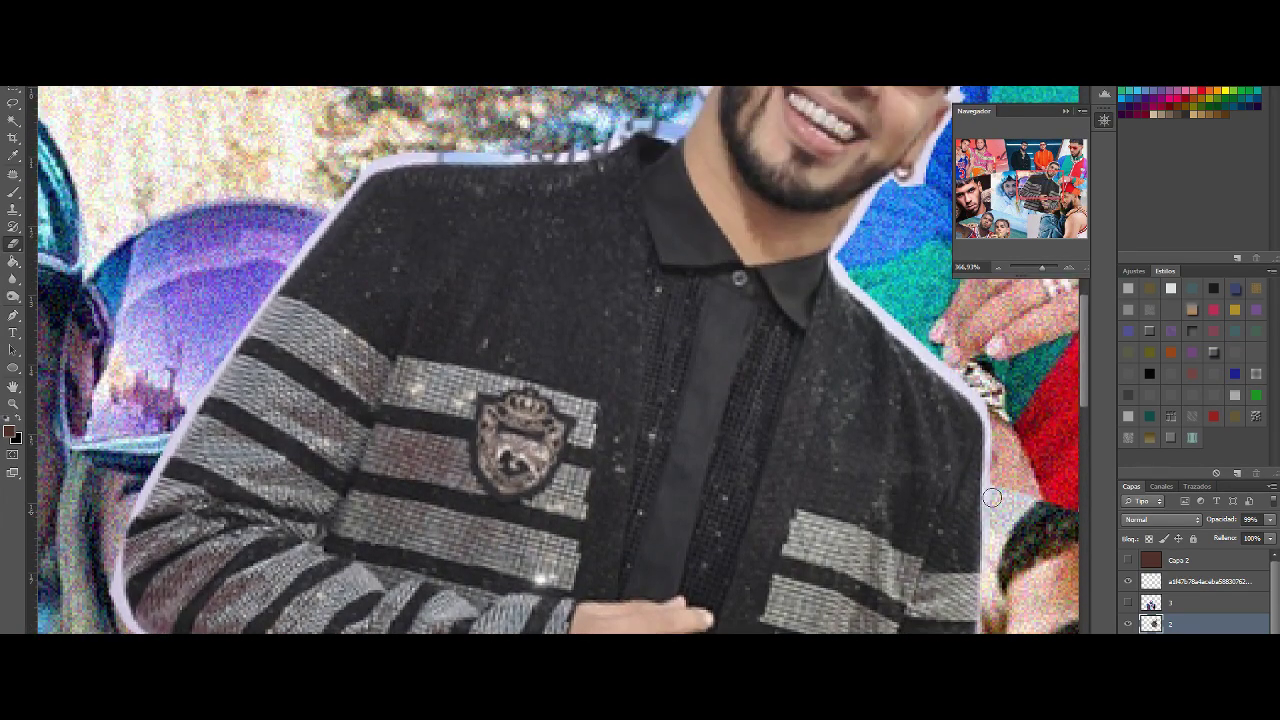
mouse_move(990, 500)
left_mouse_down()
mouse_move(999, 420)
mouse_move(914, 348)
mouse_move(950, 369)
mouse_move(985, 430)
left_mouse_up()
scroll(985, 430, "up", 6)
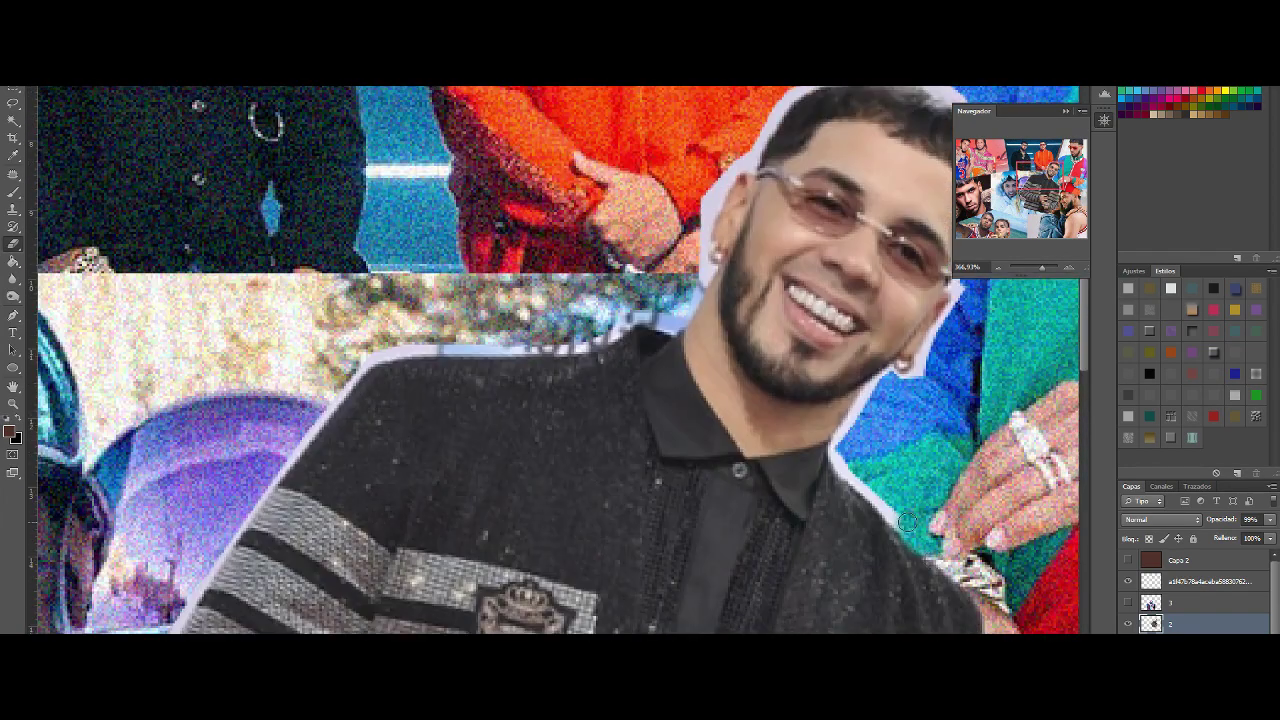
mouse_move(910, 525)
left_mouse_down()
mouse_move(863, 483)
mouse_move(845, 439)
mouse_move(844, 466)
mouse_move(899, 490)
mouse_move(858, 472)
left_mouse_up()
scroll(899, 491, "up", 2)
- Erase the lavender fringe beside the man's neck, jaw and temple on the image's right side with the Eraser
left_click(57, 38)
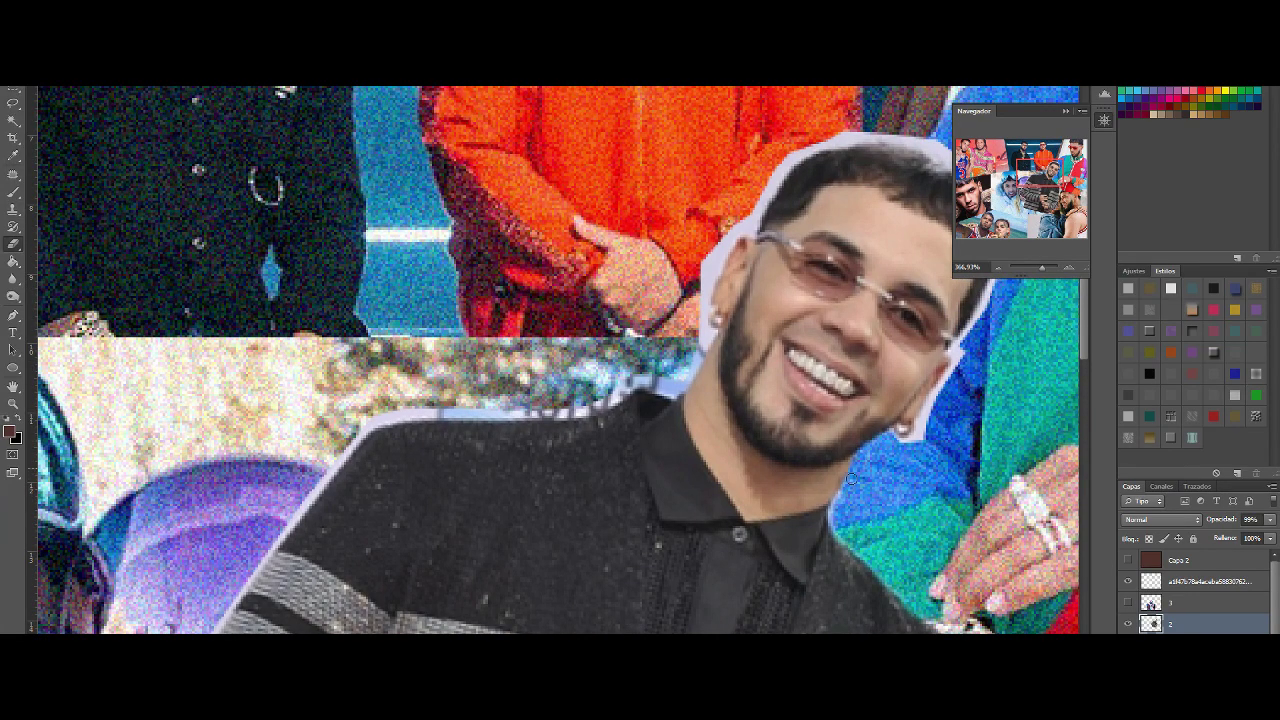
scroll(890, 508, "up", 2)
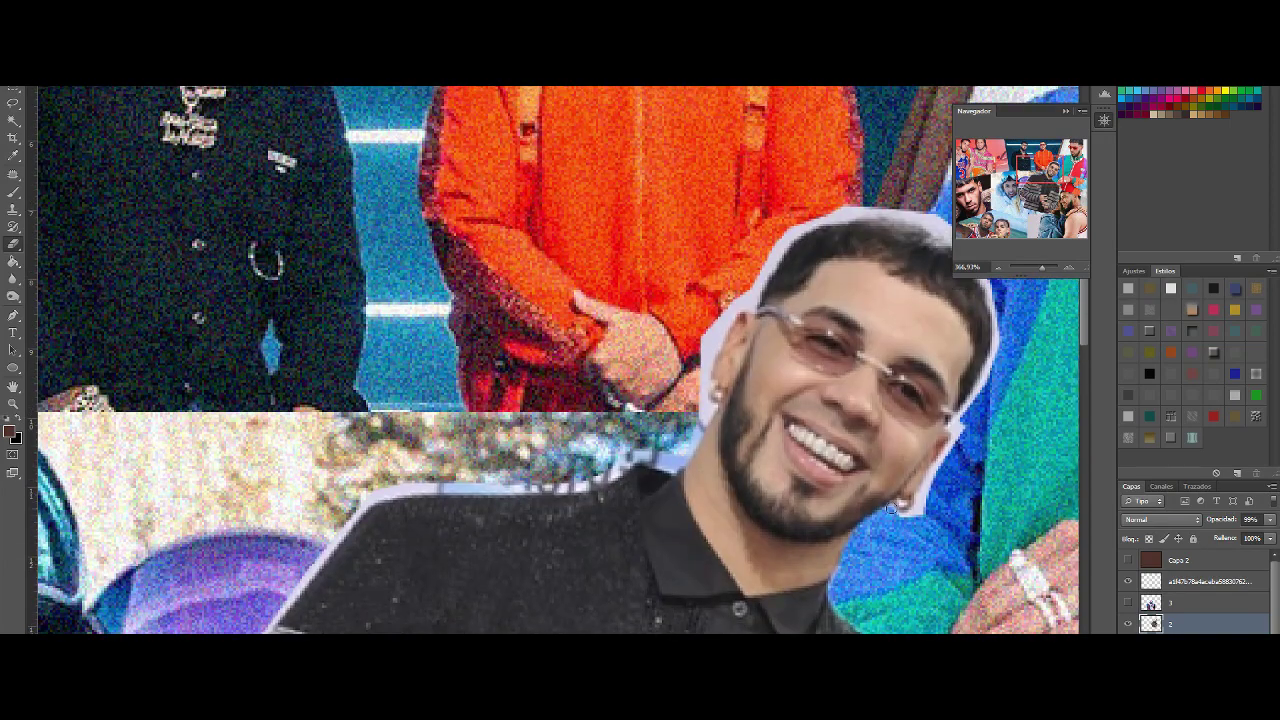
left_click(57, 38)
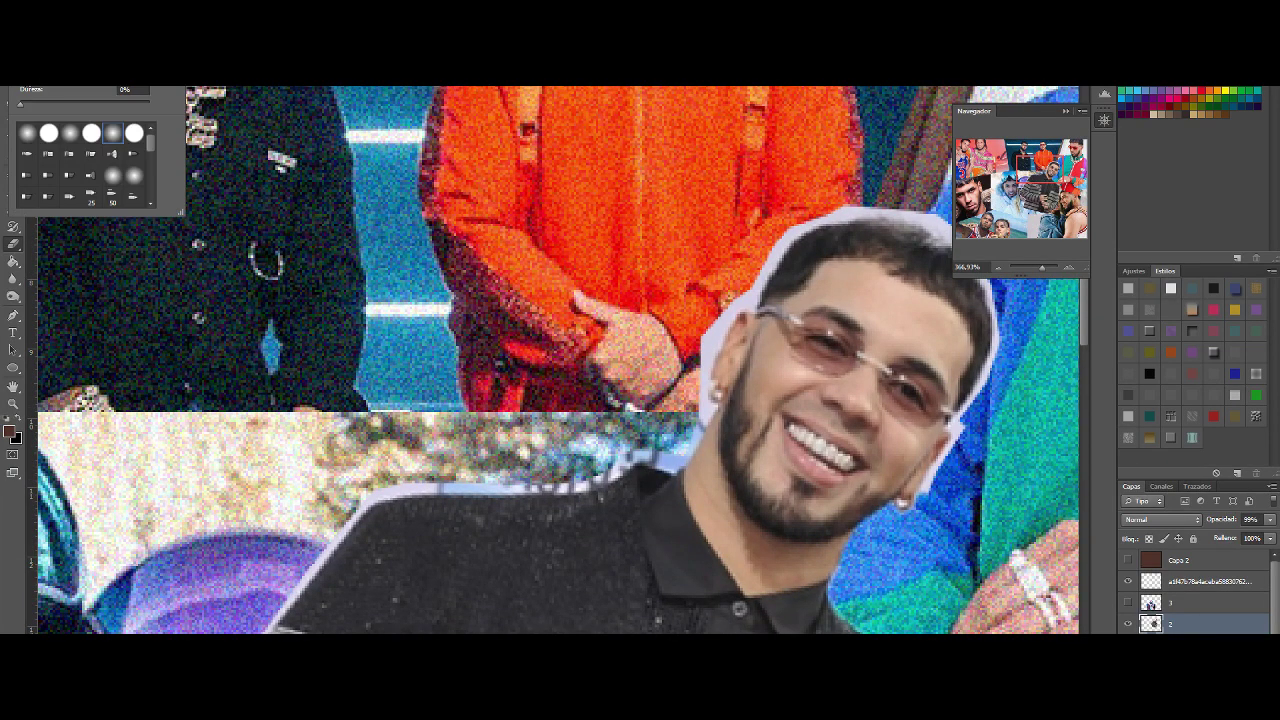
left_click_drag(963, 427, 957, 447)
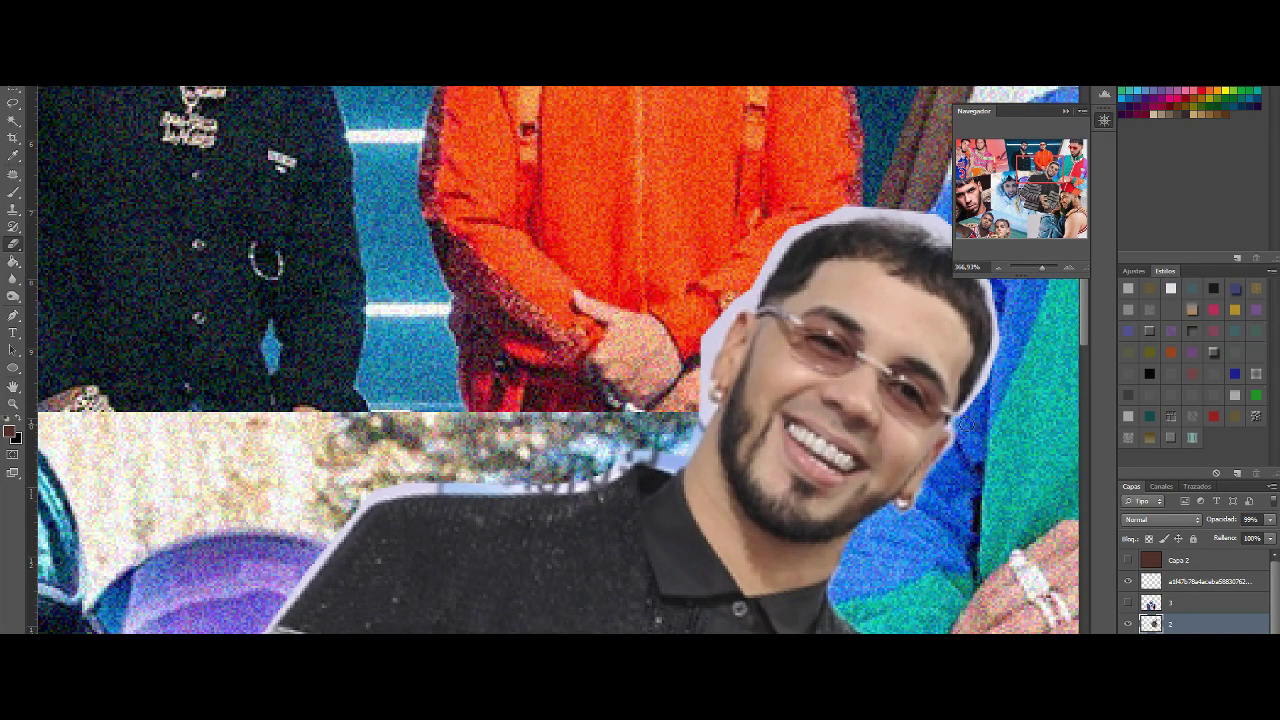
- Erase the lavender fringe over the crown and down the hair on the image's right side
scroll(820, 625, "right", 5)
left_click(57, 38)
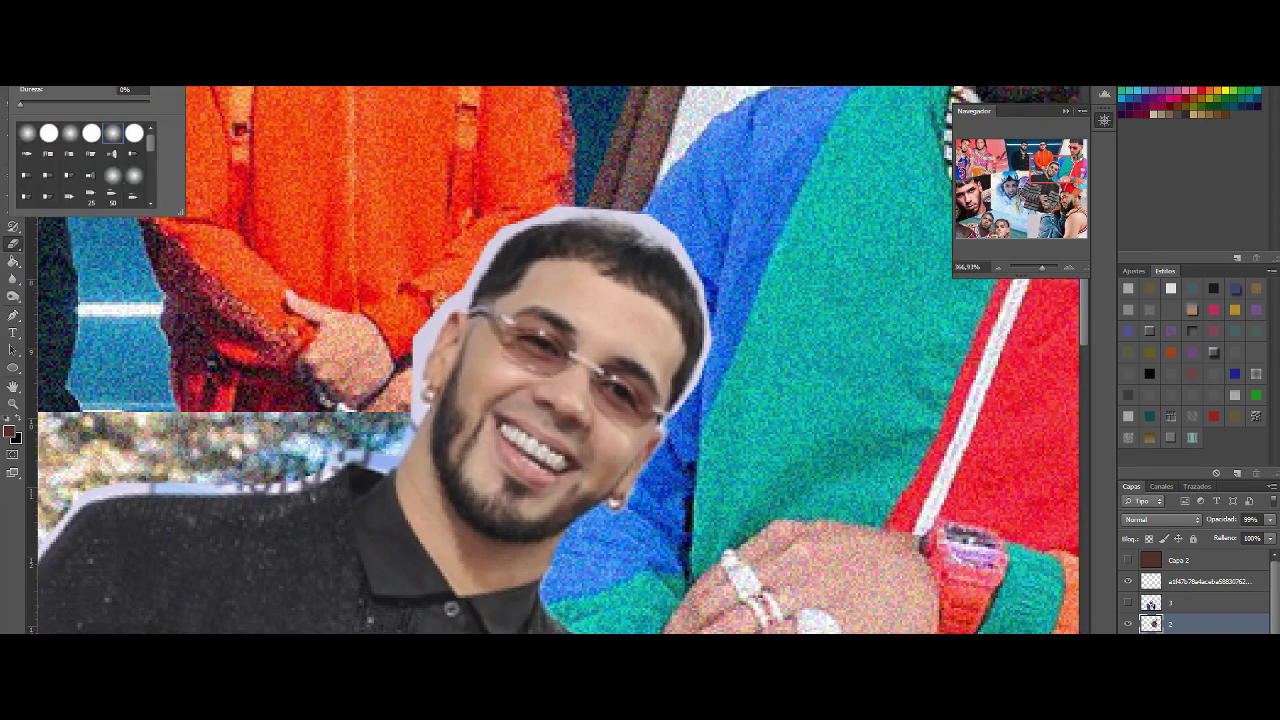
mouse_move(527, 216)
left_mouse_down()
mouse_move(638, 216)
mouse_move(693, 194)
mouse_move(716, 343)
mouse_move(680, 424)
left_mouse_up()
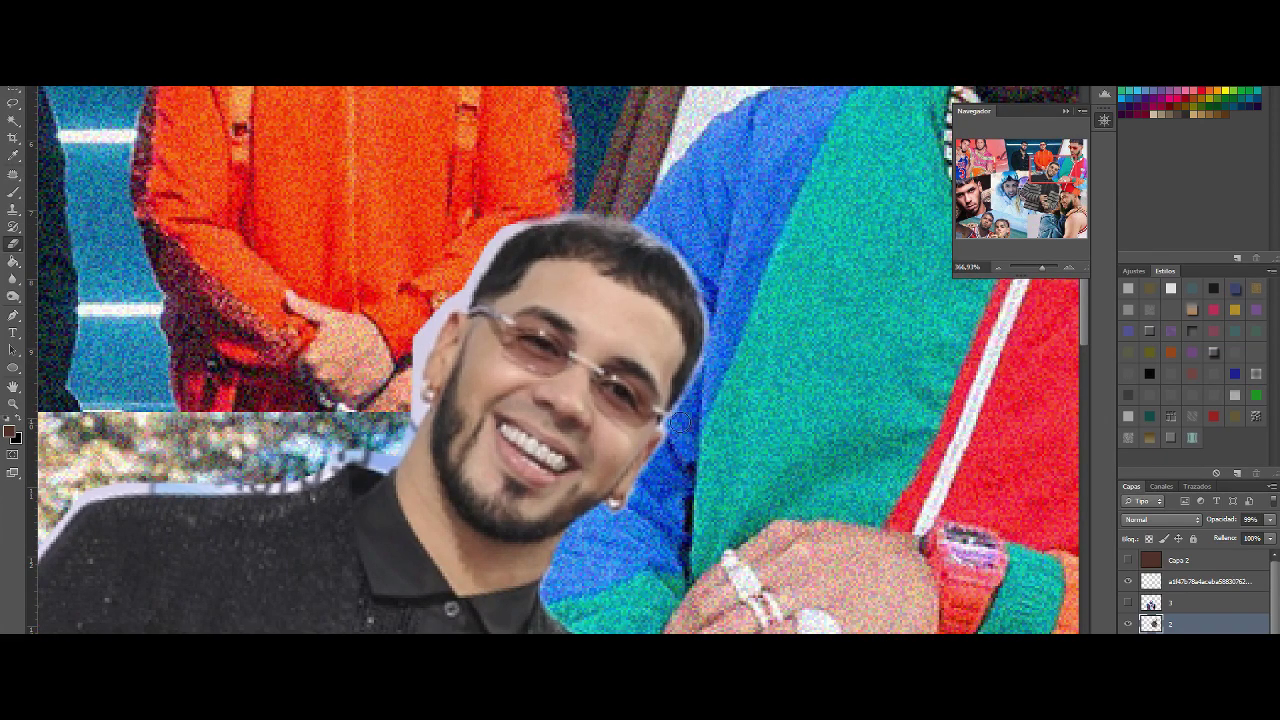
scroll(712, 345, "up", 1)
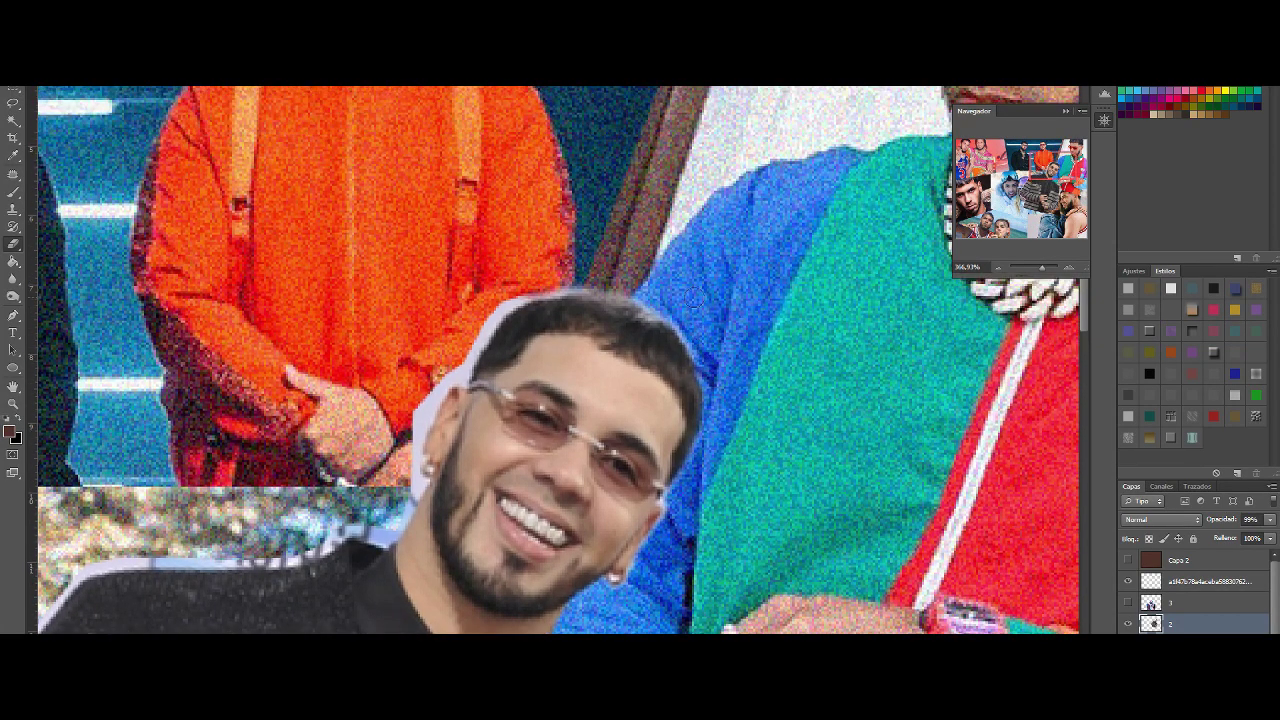
- Erase the lavender fringe along the man's hair, temple and ear on the image's left side
scroll(520, 300, "down", 2)
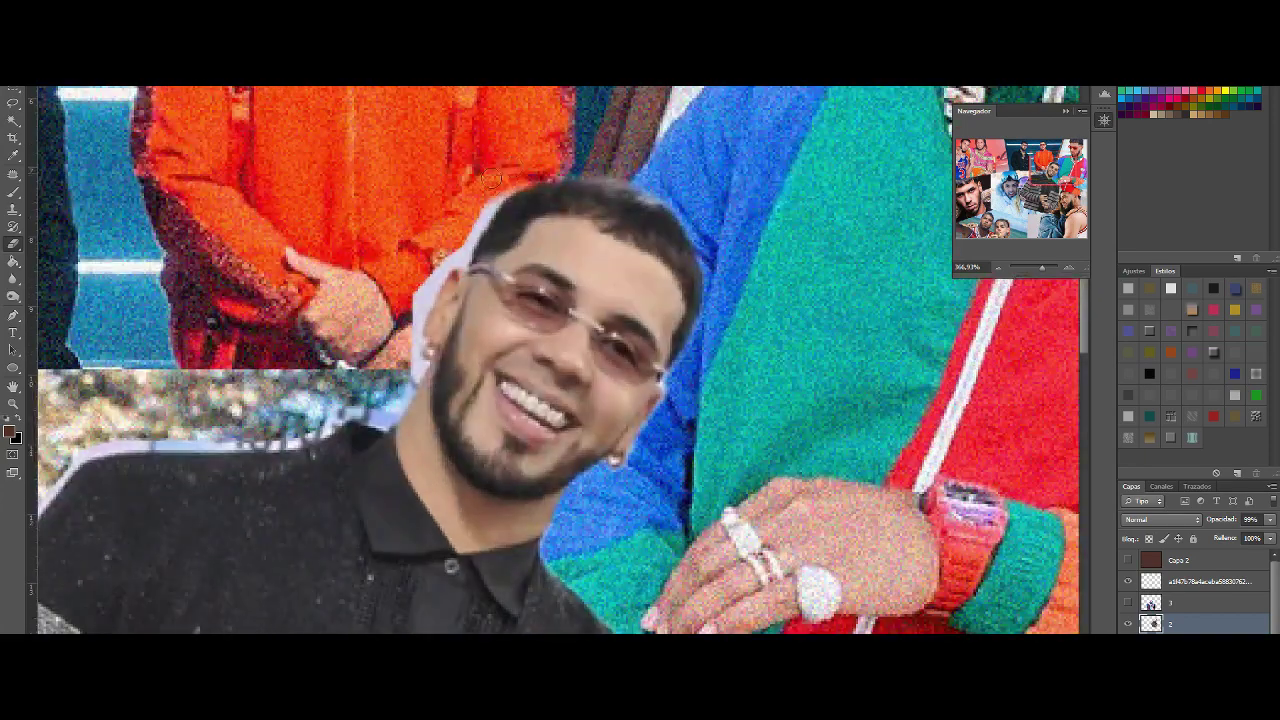
scroll(461, 252, "down", 1)
scroll(430, 200, "down", 1)
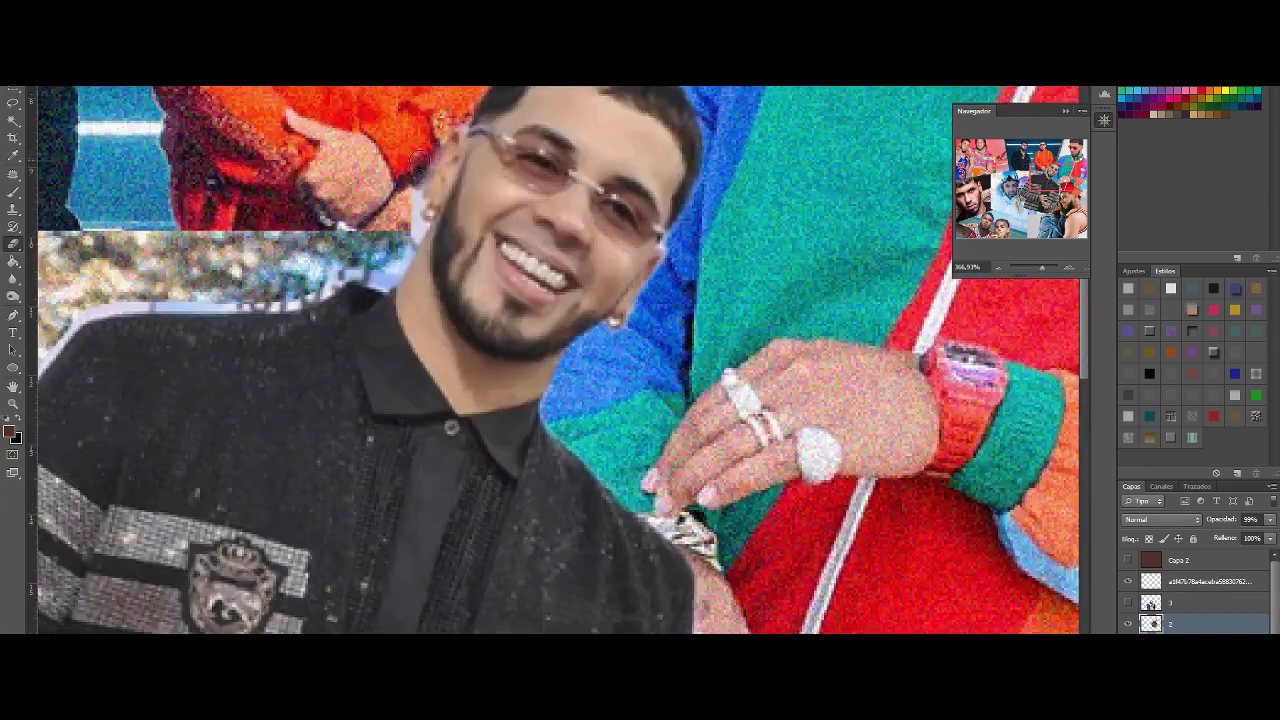
left_click(52, 32)
mouse_move(416, 206)
left_mouse_down()
mouse_move(406, 250)
mouse_move(416, 236)
left_mouse_up()
scroll(655, 291, "up", 1)
scroll(669, 298, "up", 2)
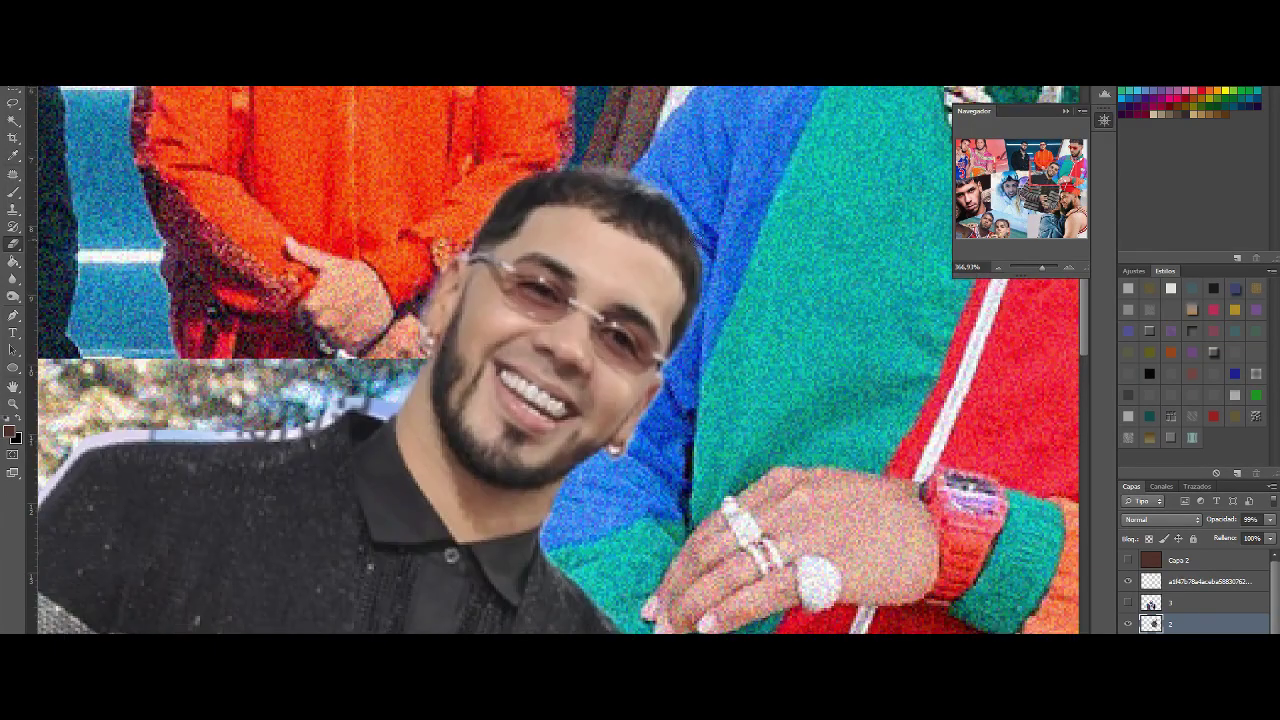
left_click_drag(1043, 268, 1043, 268)
left_click_drag(1050, 175, 1043, 173)
scroll(613, 316, "down", 2)
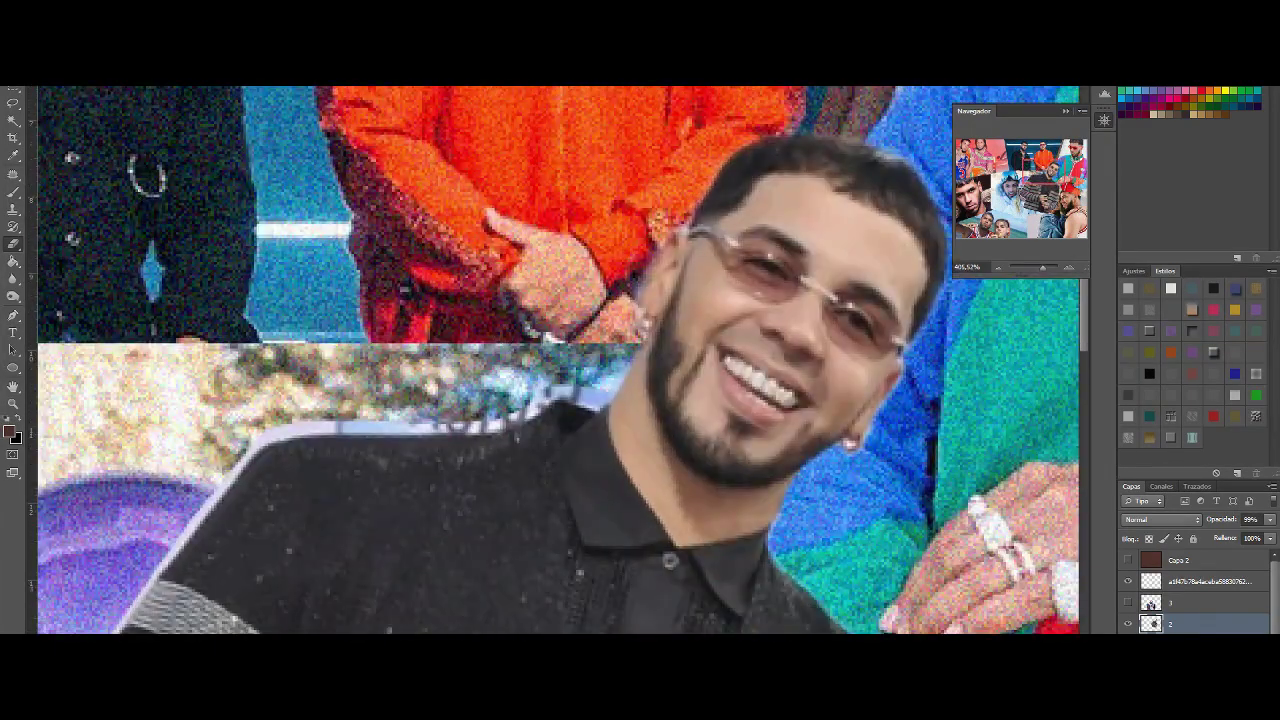
- Erase the pale fringe beside the neck and along the top of the striped jacket's shoulder on the image's left side
left_click(52, 32)
scroll(137, 206, "down", 1)
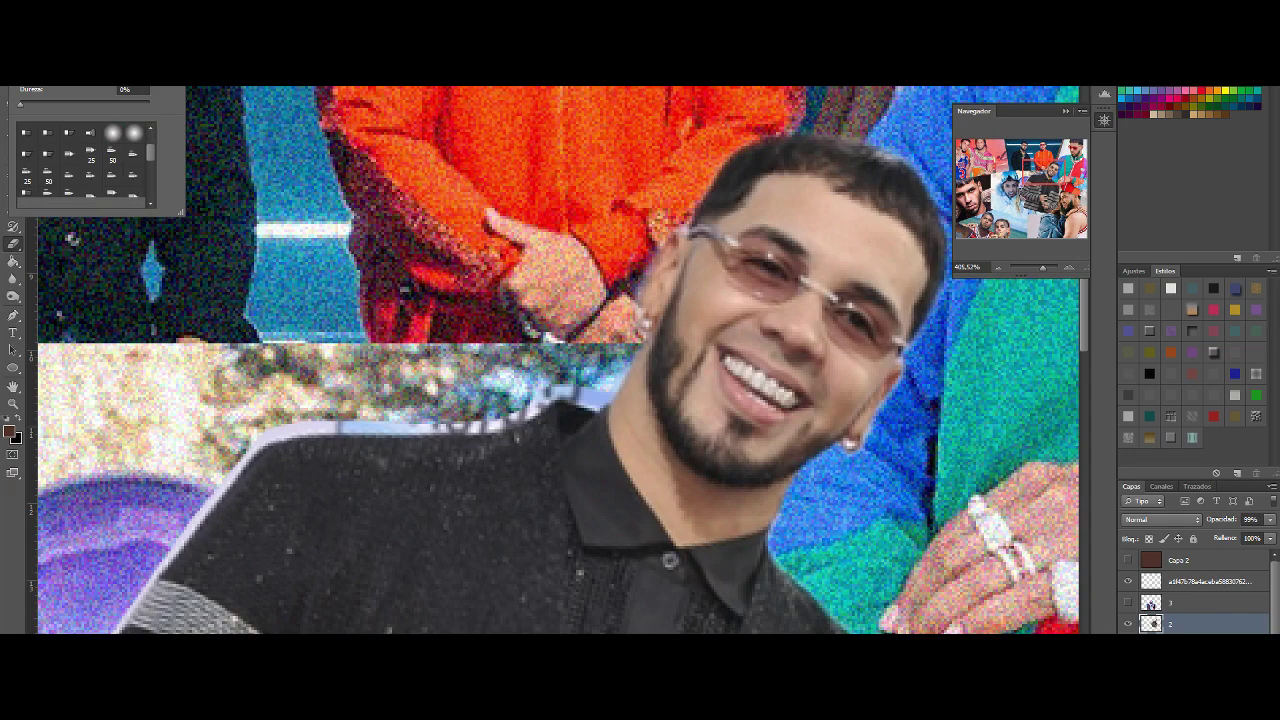
left_click(630, 358)
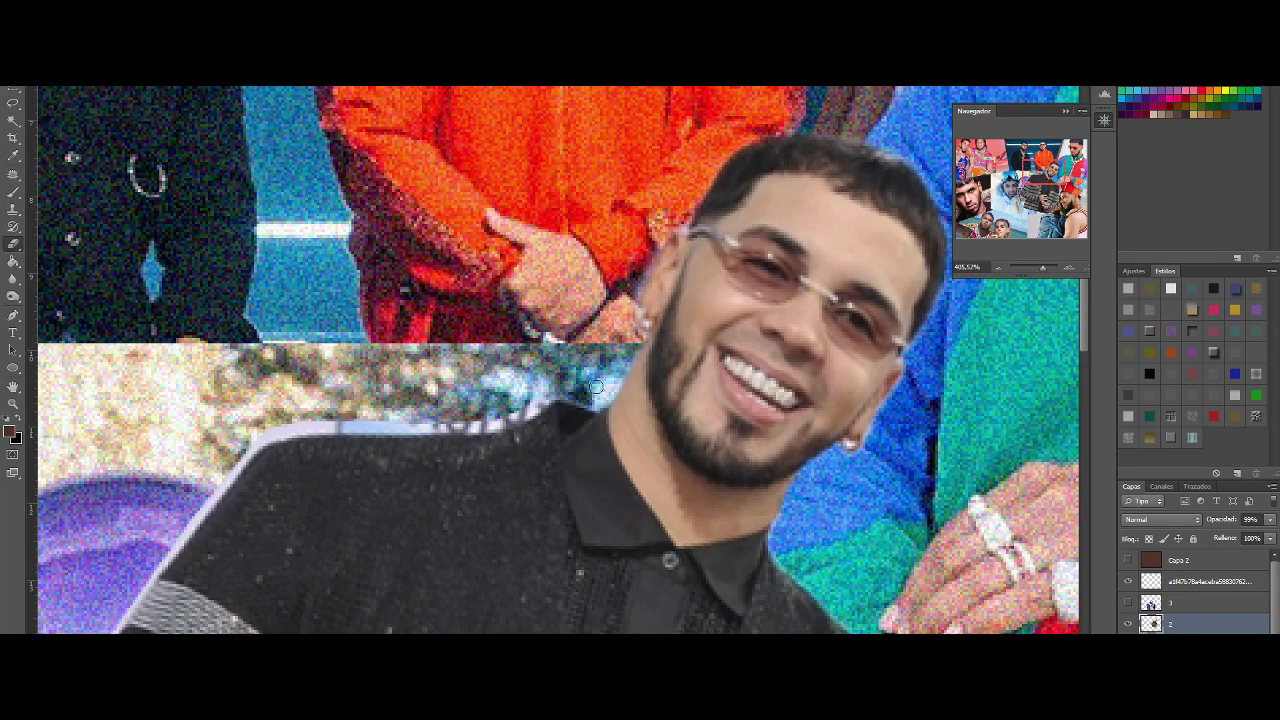
scroll(563, 395, "down", 1)
left_click(52, 32)
left_click(545, 351)
mouse_move(545, 358)
left_mouse_down()
mouse_move(497, 376)
mouse_move(338, 372)
left_mouse_up()
scroll(345, 372, "left", 3)
left_click_drag(673, 377, 595, 381)
- Erase the lavender fringe along the outer sleeve, elbow and jacket side down to the hem on the image's left side
scroll(575, 375, "down", 2)
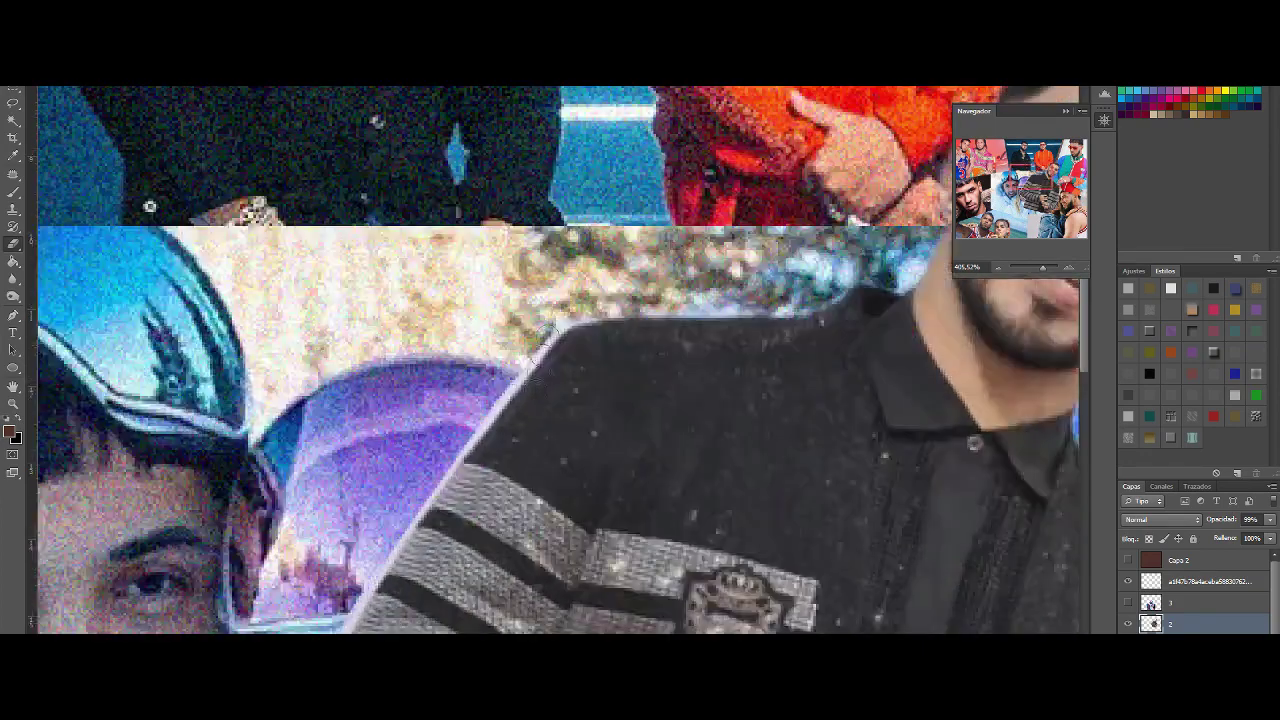
scroll(545, 300, "down", 1)
scroll(500, 335, "down", 2)
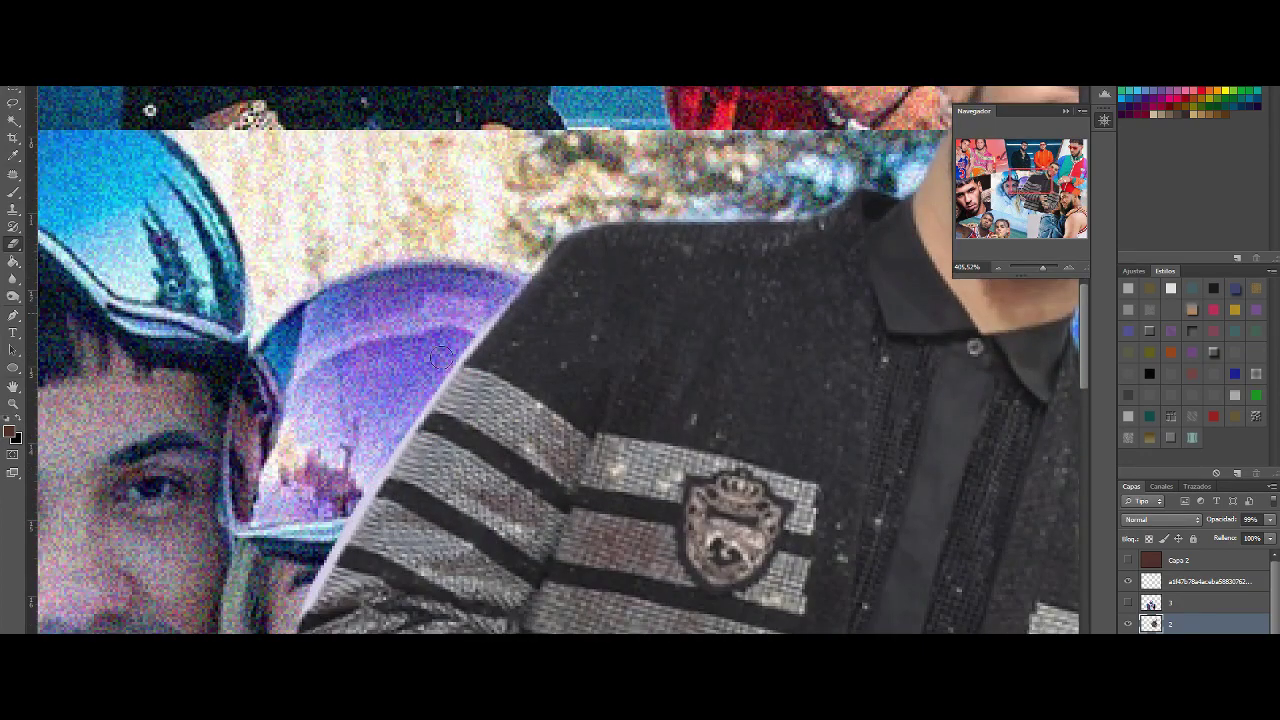
scroll(450, 340, "down", 2)
scroll(470, 280, "down", 4)
scroll(410, 200, "down", 3)
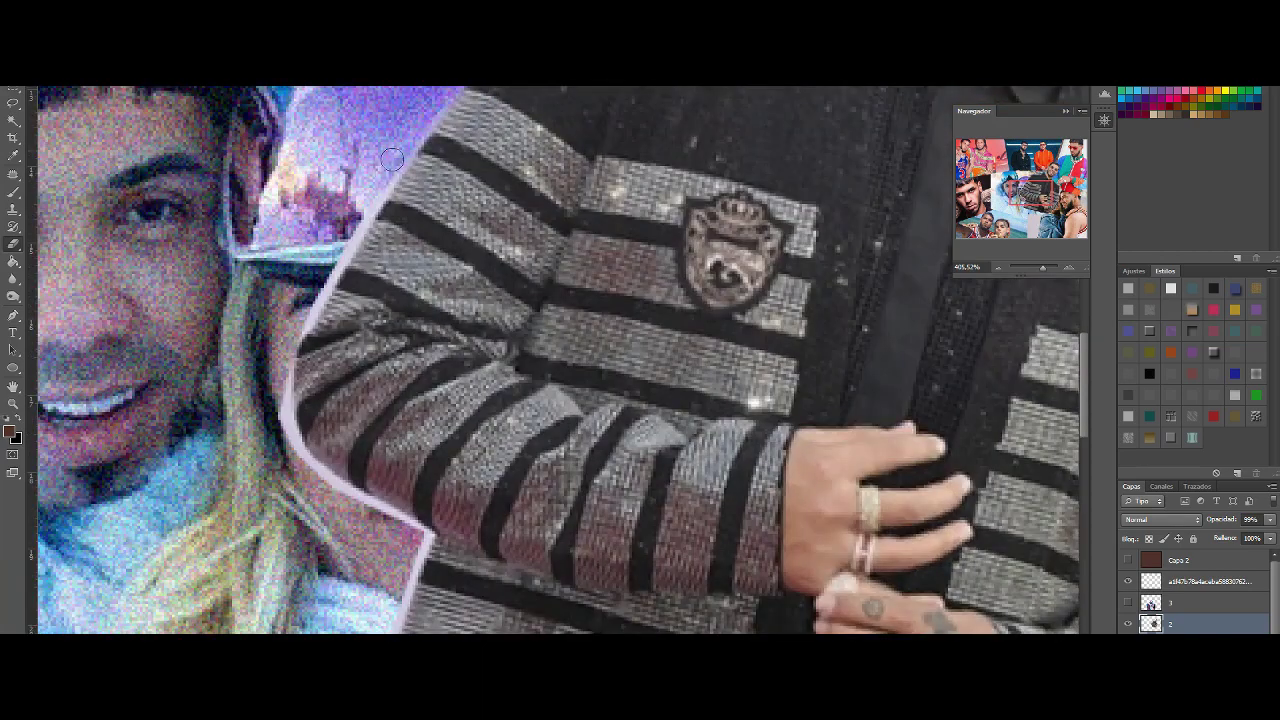
scroll(380, 140, "down", 3)
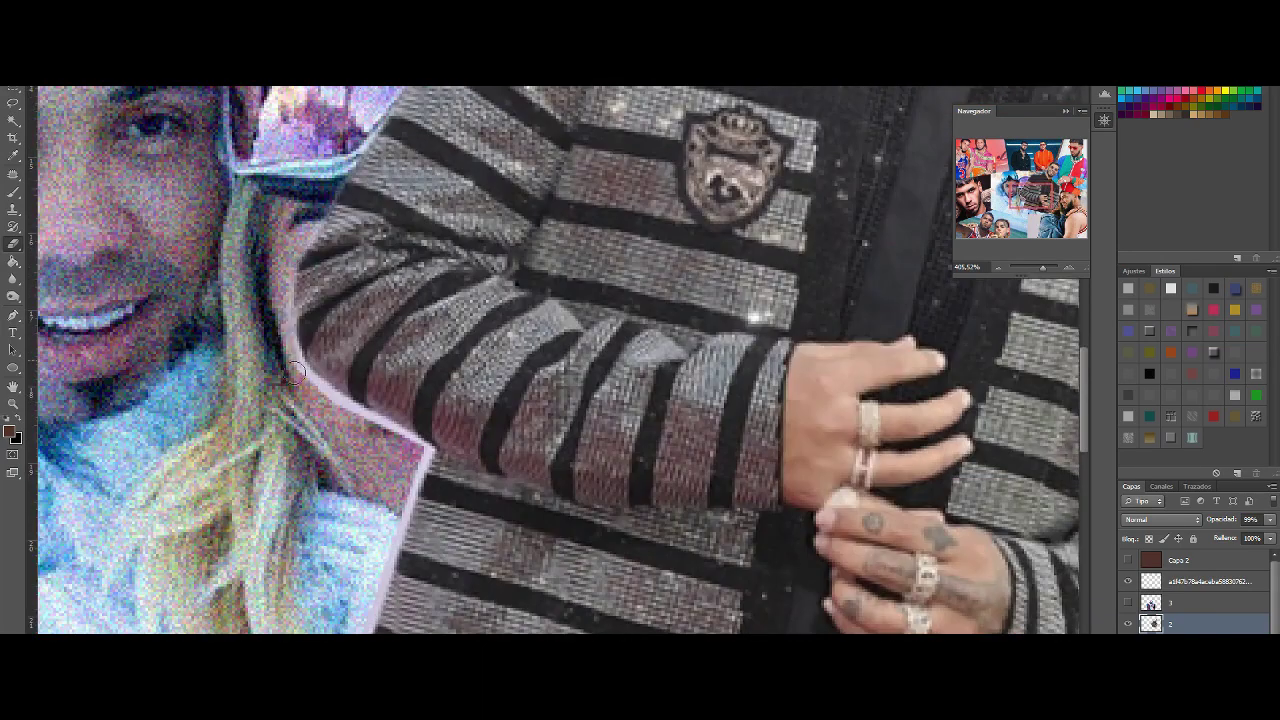
scroll(300, 370, "down", 2)
scroll(390, 325, "down", 3)
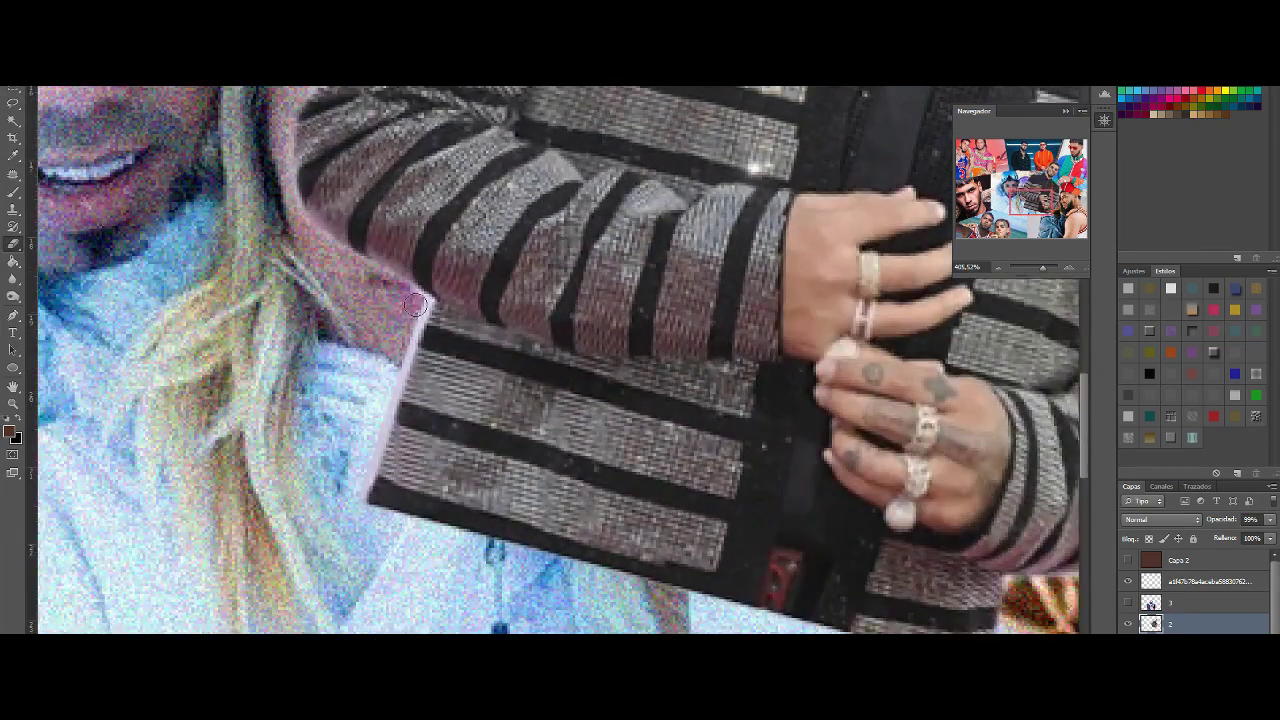
left_click_drag(415, 305, 347, 509)
- Hide layer 2 with the striped-jacket man, and show and select the layer with the man in the leopard-print jacket
left_click_drag(1043, 268, 1034, 268)
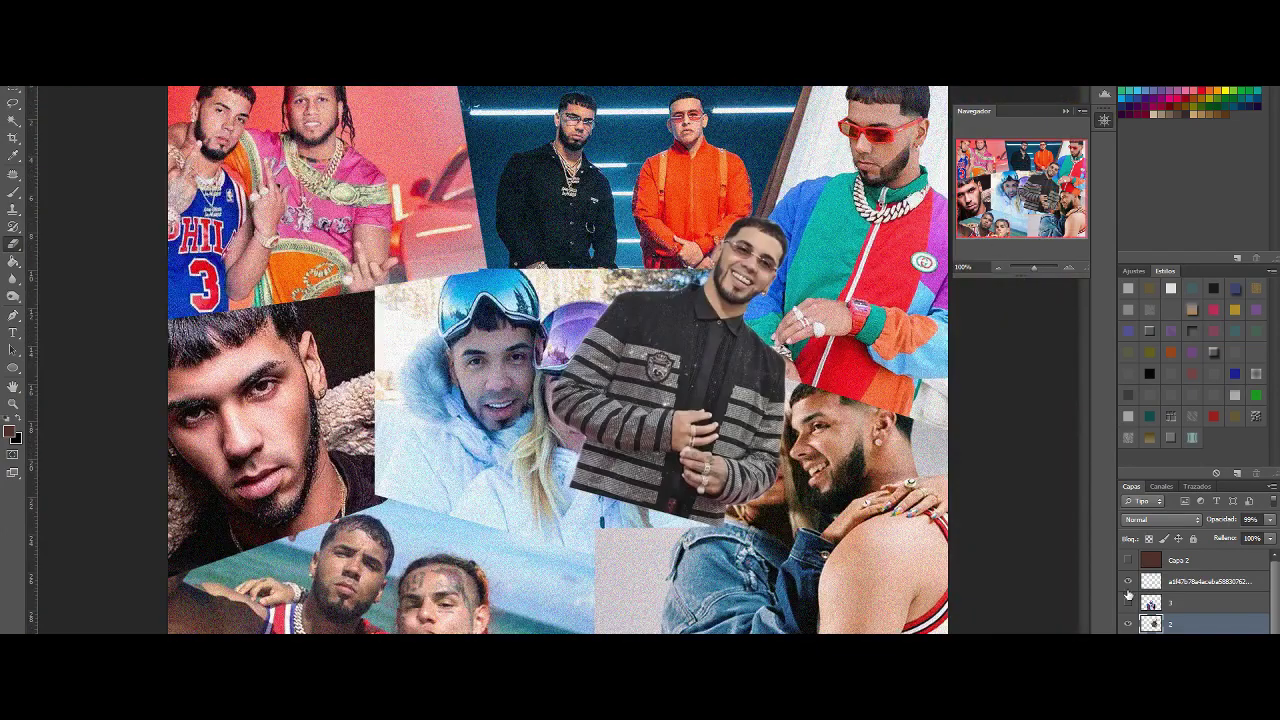
left_click(1129, 603)
left_click(1129, 603)
left_click(1129, 624)
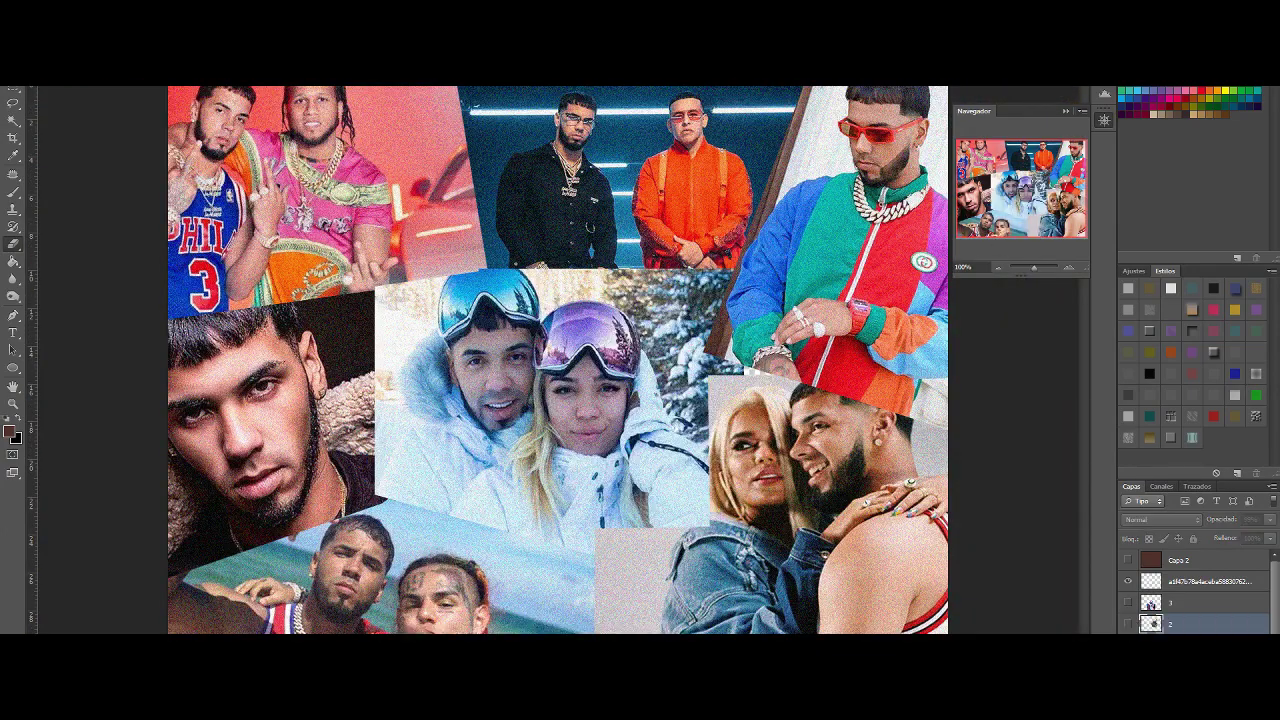
left_click(1129, 645)
left_click(1180, 645)
- Outline the man in the leopard-print jacket with a lasso selection, delete the gold background around him and deselect
left_click_drag(1034, 268, 1035, 266)
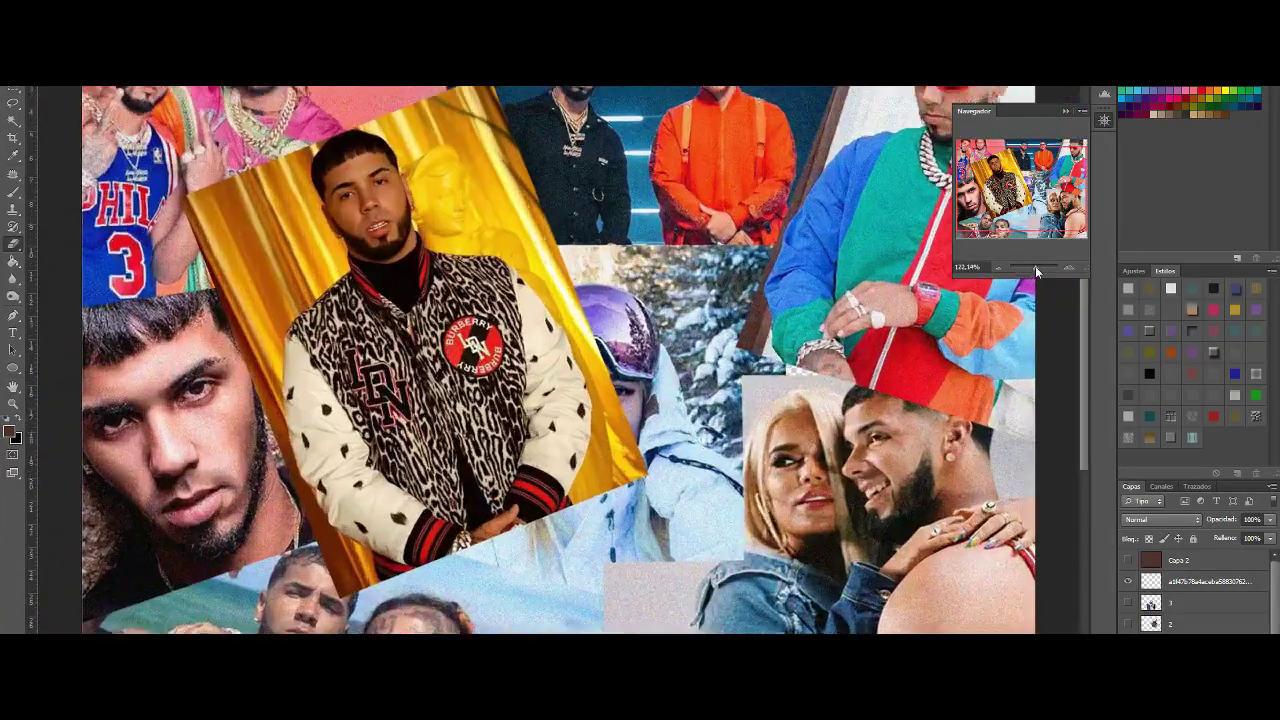
right_click(13, 104)
left_click(56, 113)
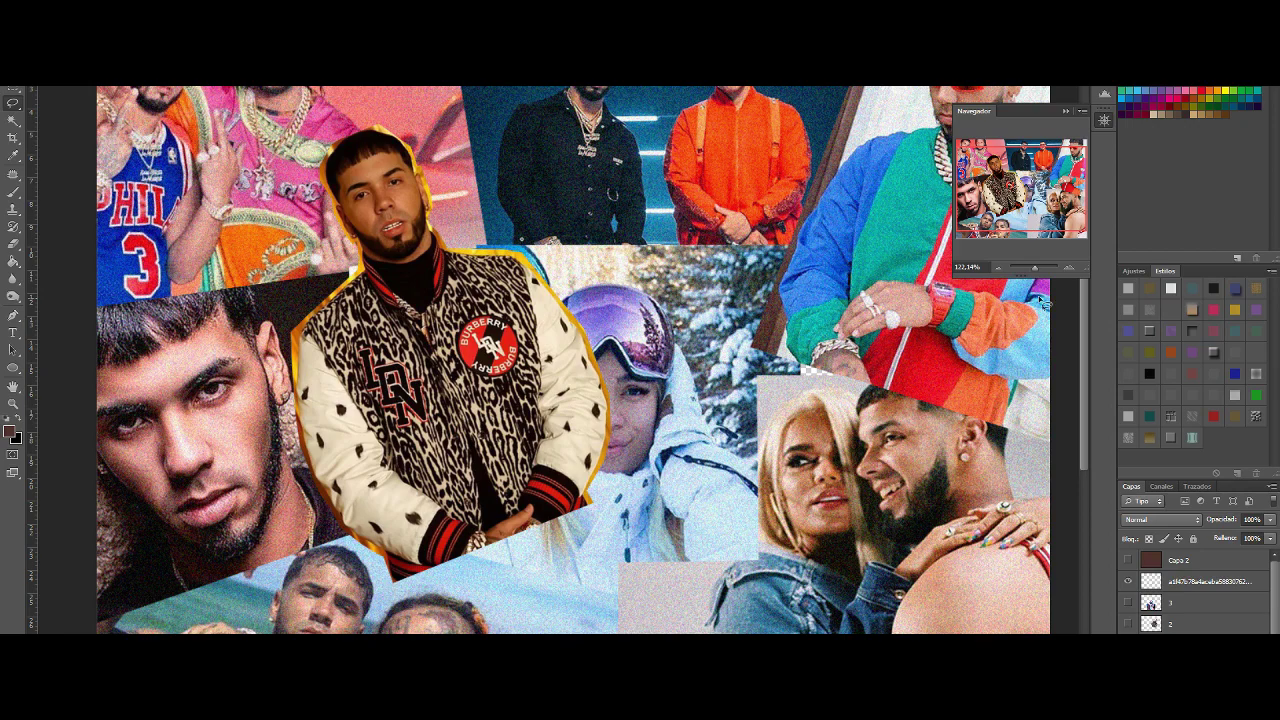
- Erase the gold fringe along the lower half of the cream sleeve on the image's right side, from cuff to elbow
scroll(553, 467, "up", 4)
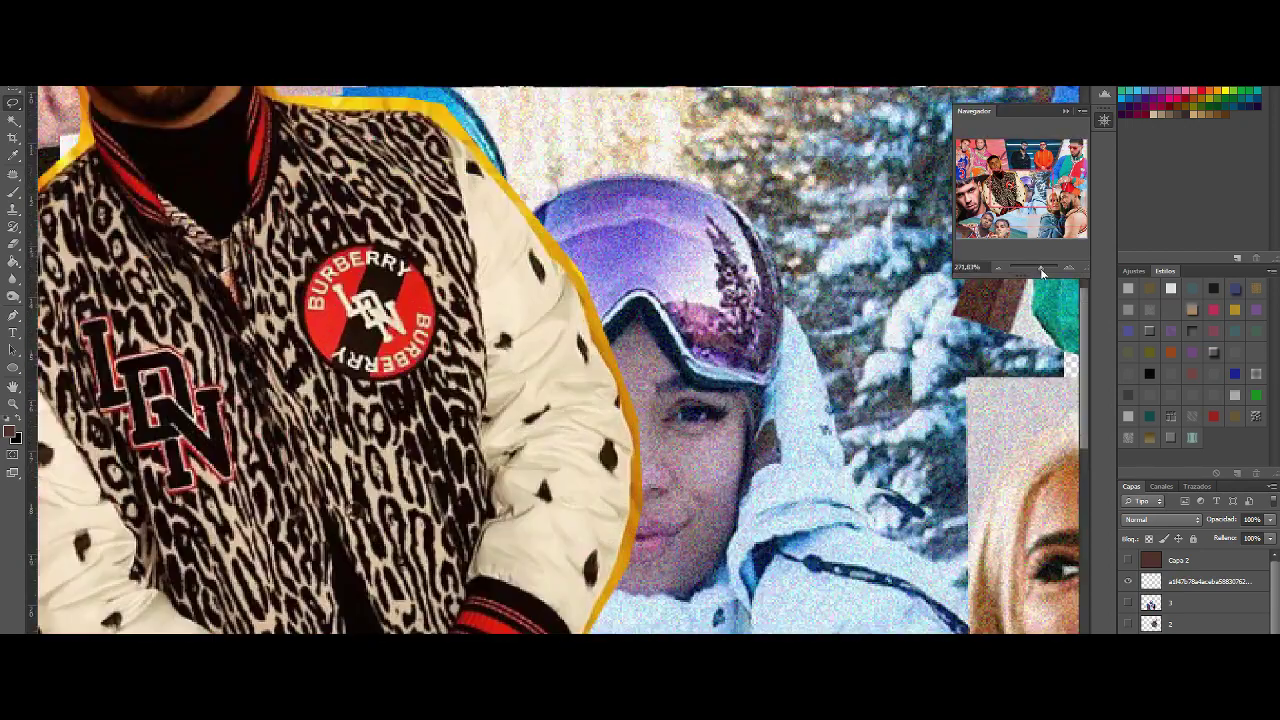
left_click_drag(553, 467, 584, 385)
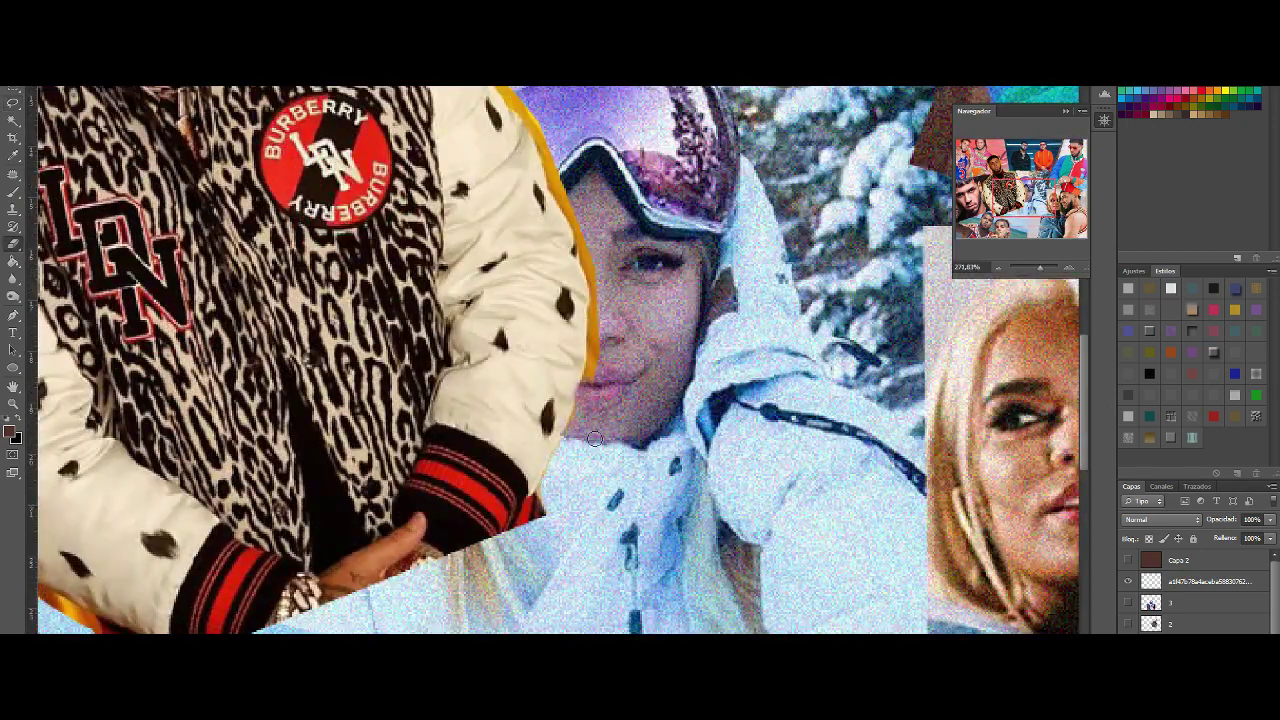
key("ctrl+z")
left_click(50, 31)
left_click_drag(549, 497, 586, 362)
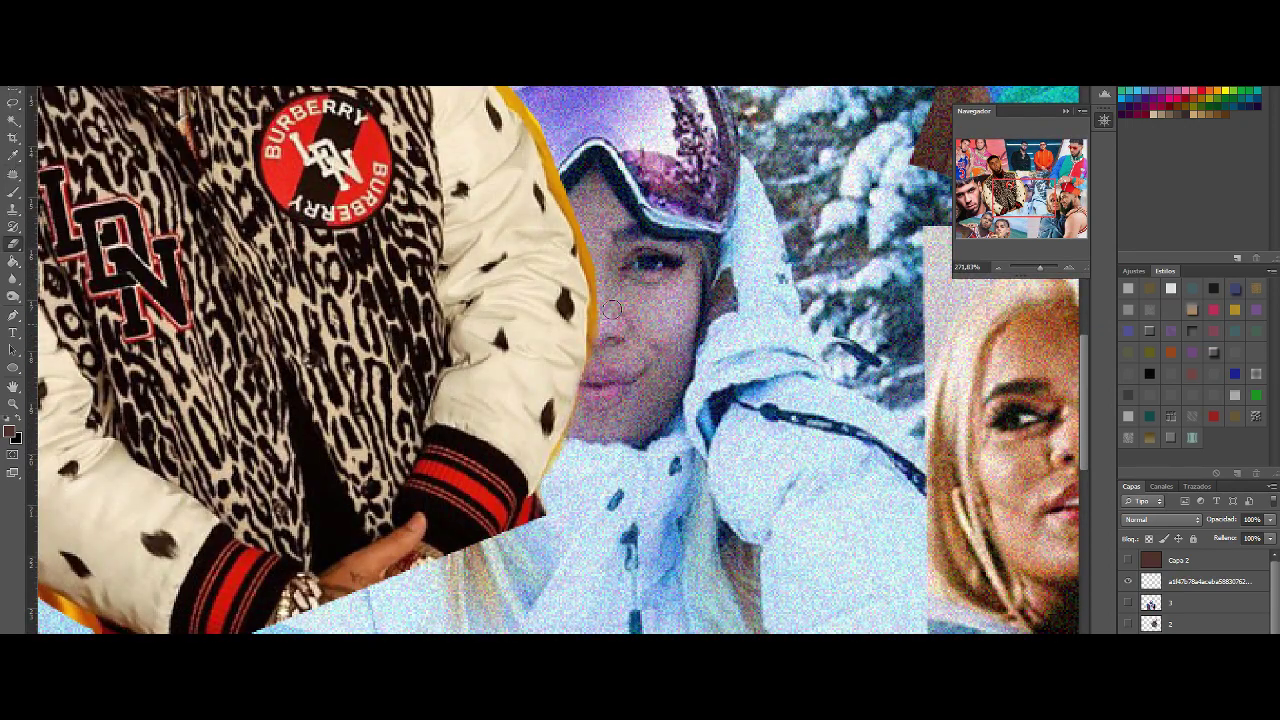
scroll(612, 479, "up", 3)
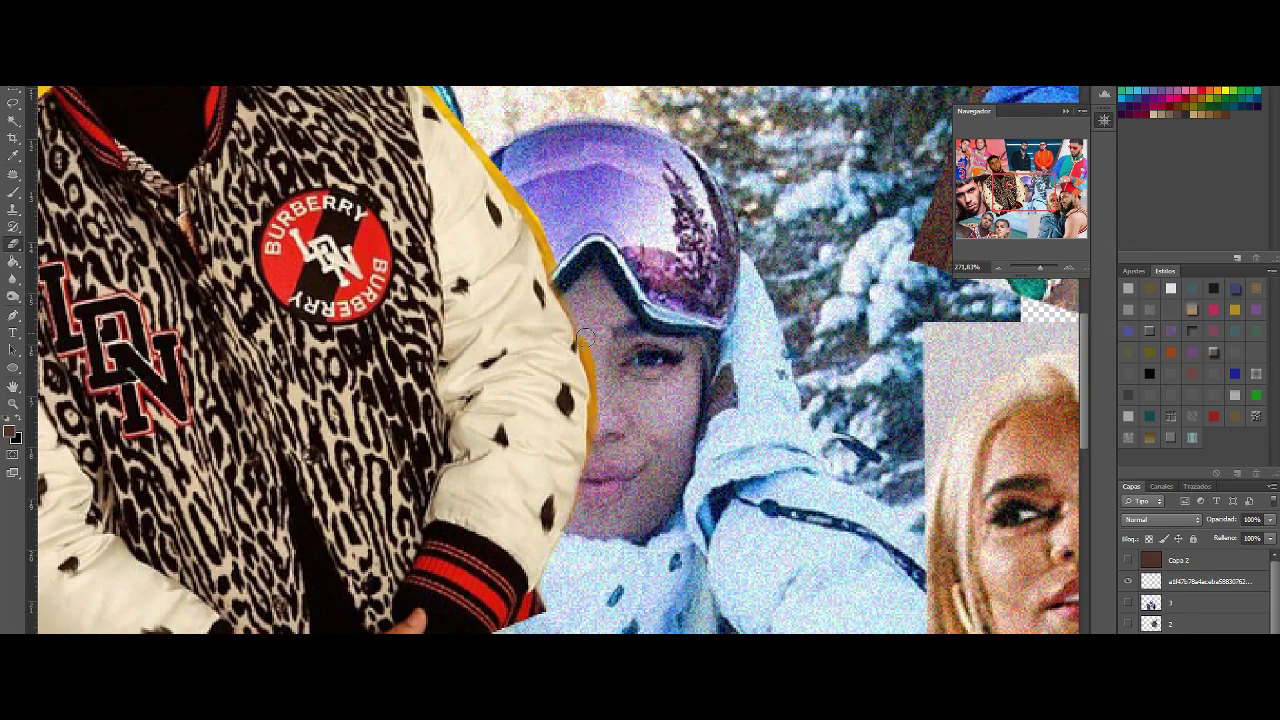
left_click_drag(598, 413, 580, 520)
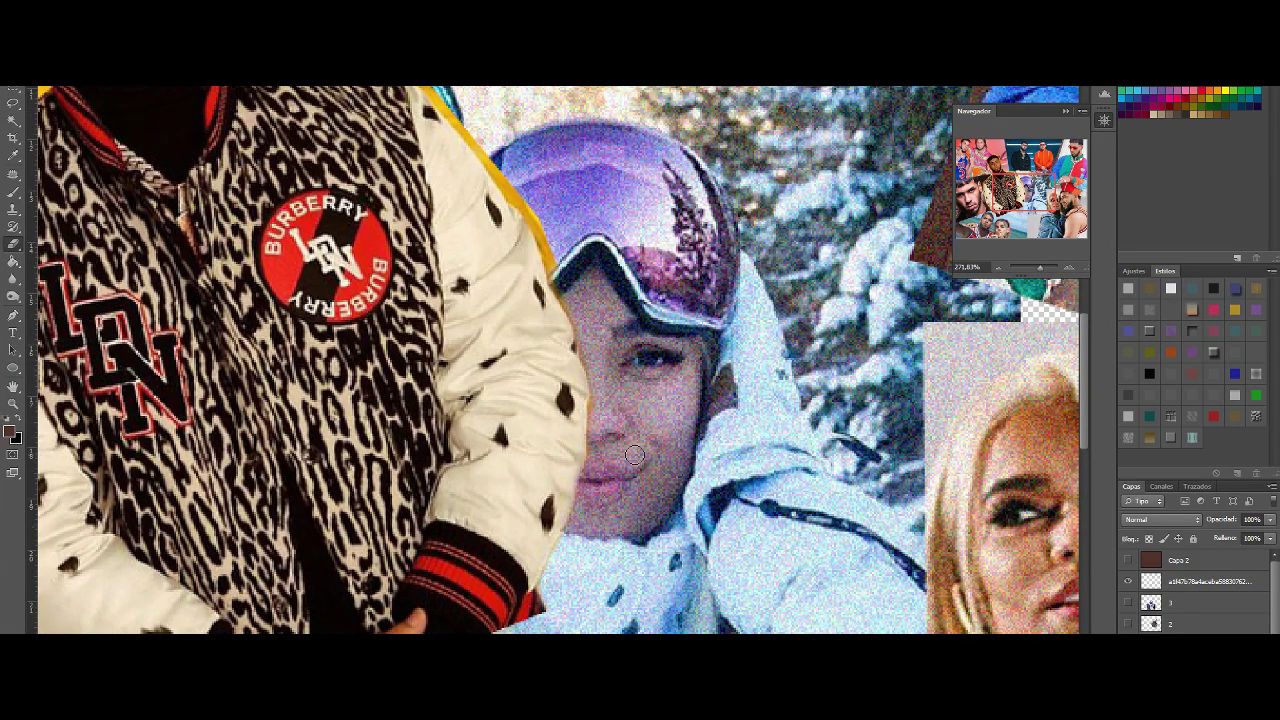
- Erase the gold fringe along the upper cream sleeve and the leopard-print shoulder up to the collar on the image's right side
scroll(600, 428, "up", 1)
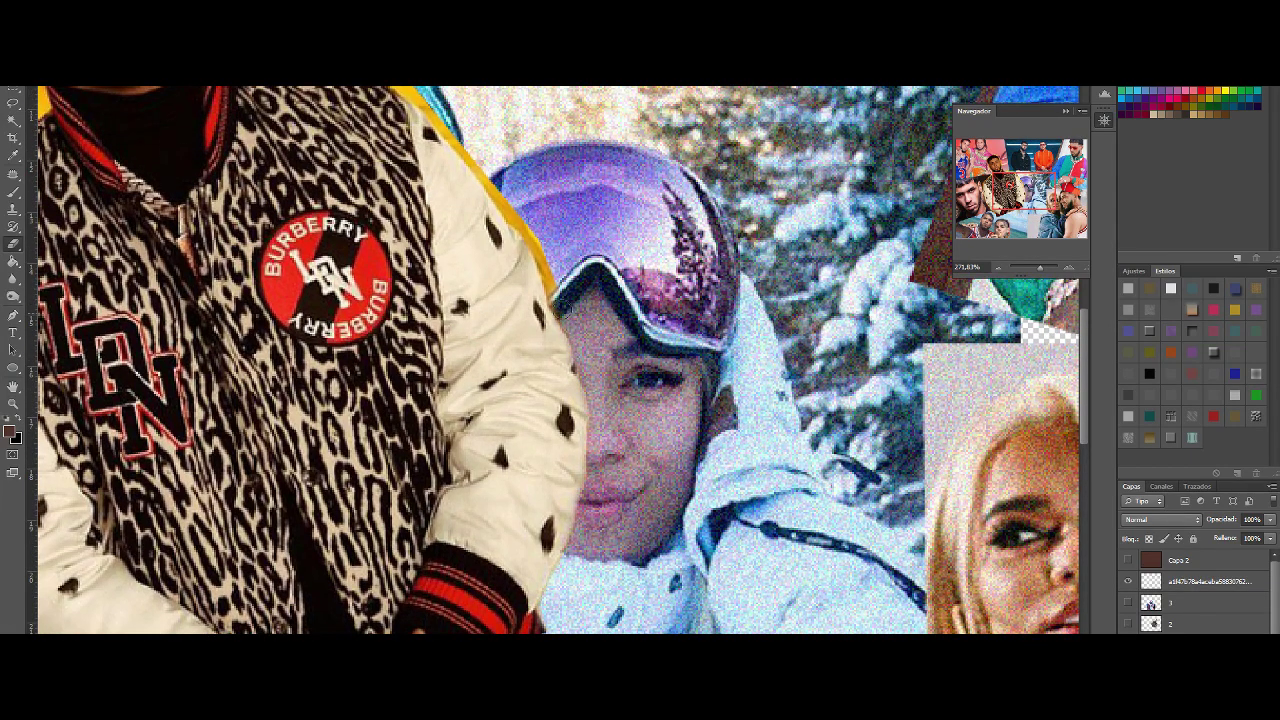
scroll(552, 420, "up", 4)
scroll(548, 418, "up", 4)
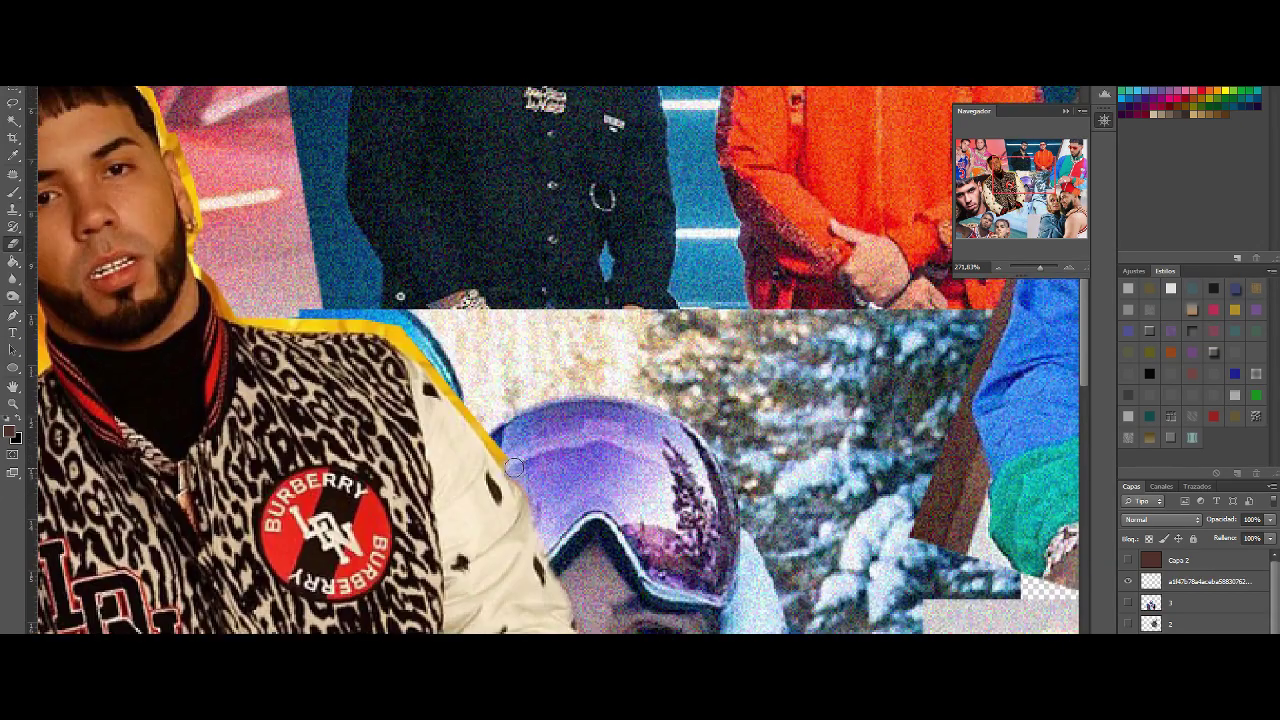
left_click_drag(430, 362, 482, 424)
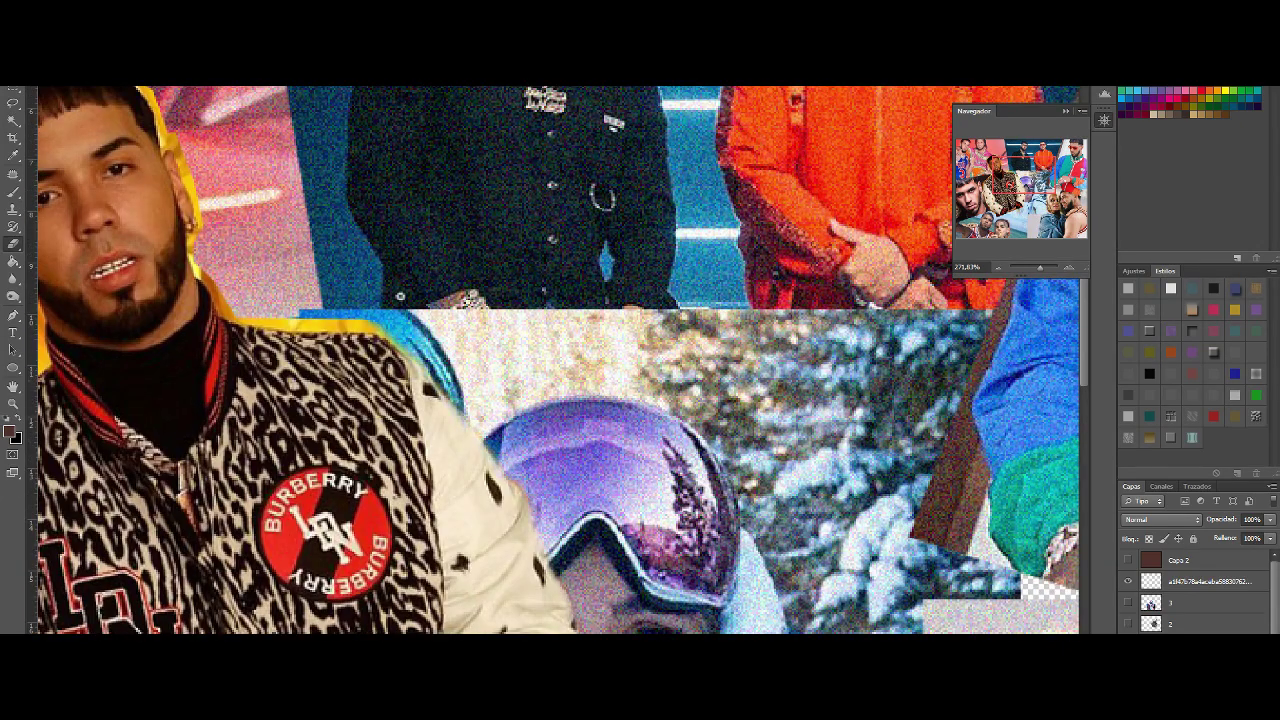
mouse_move(422, 347)
left_mouse_down()
mouse_move(756, 464)
mouse_move(722, 438)
mouse_move(615, 428)
mouse_move(580, 398)
left_mouse_up()
- Erase the gold fringe around the man's ear and hair on the image's right side and over the crown
scroll(523, 370, "up", 2)
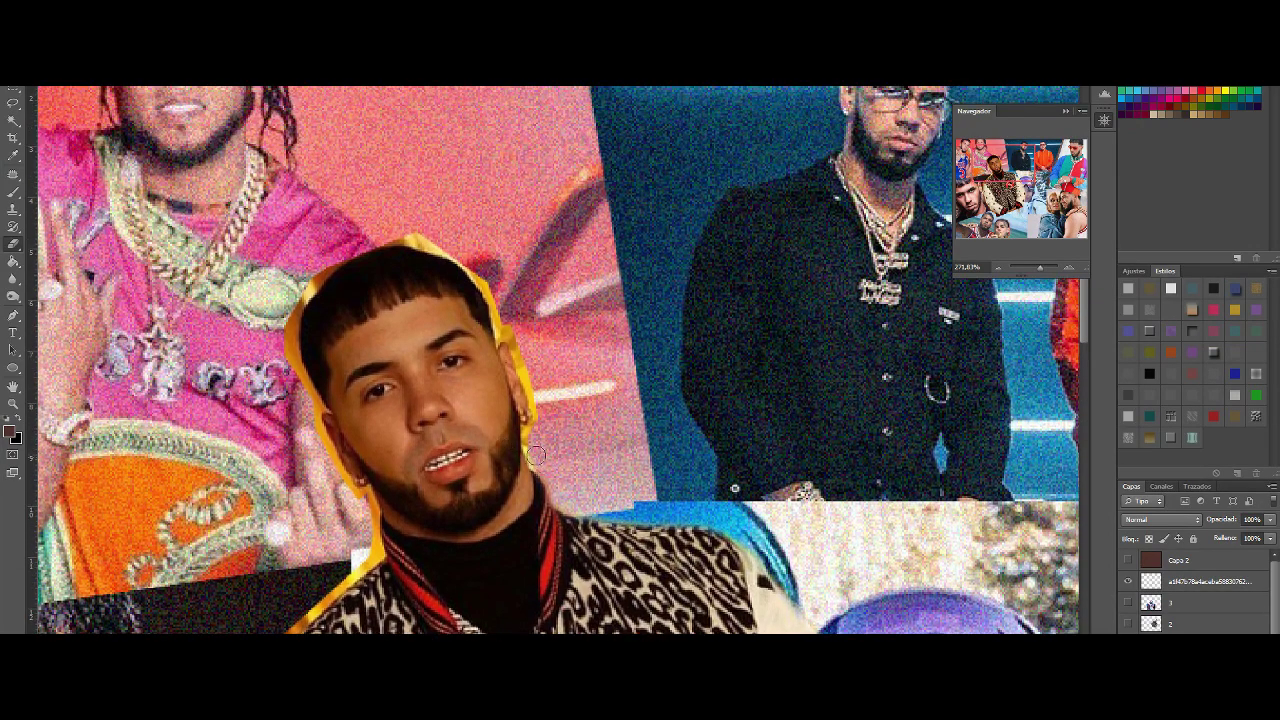
left_click(46, 30)
scroll(395, 430, "up", 3)
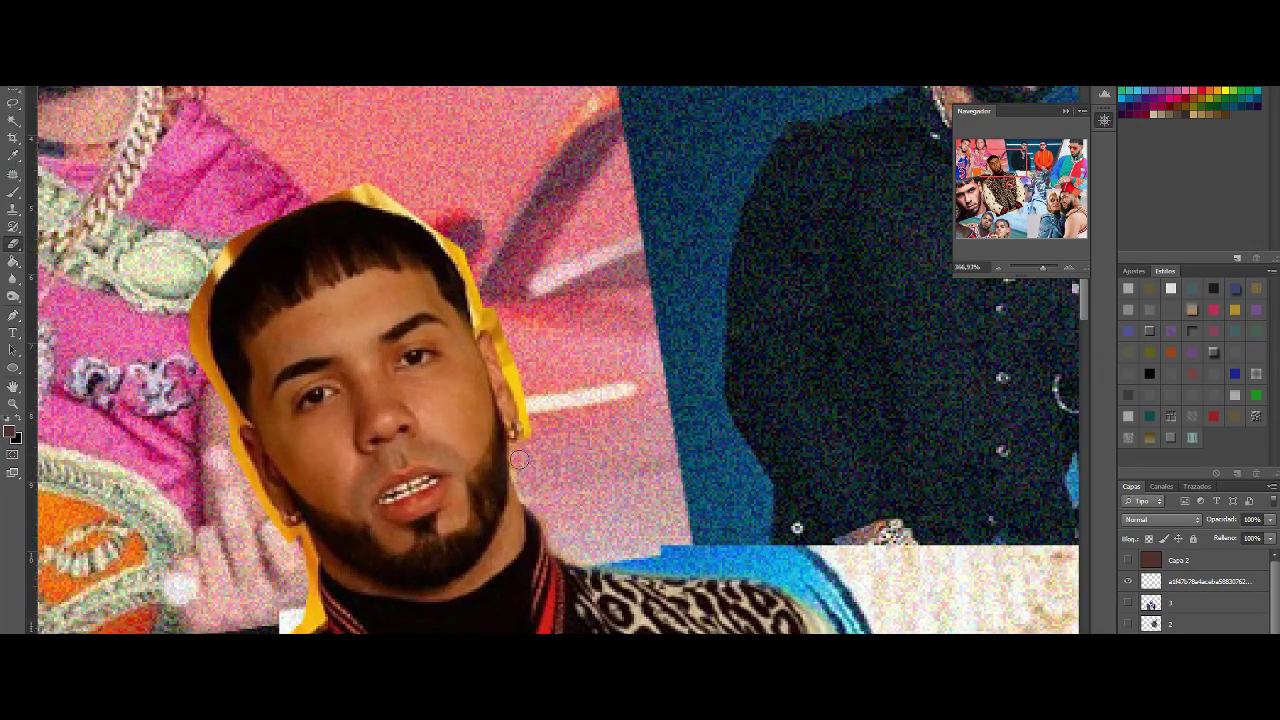
left_click_drag(534, 433, 487, 294)
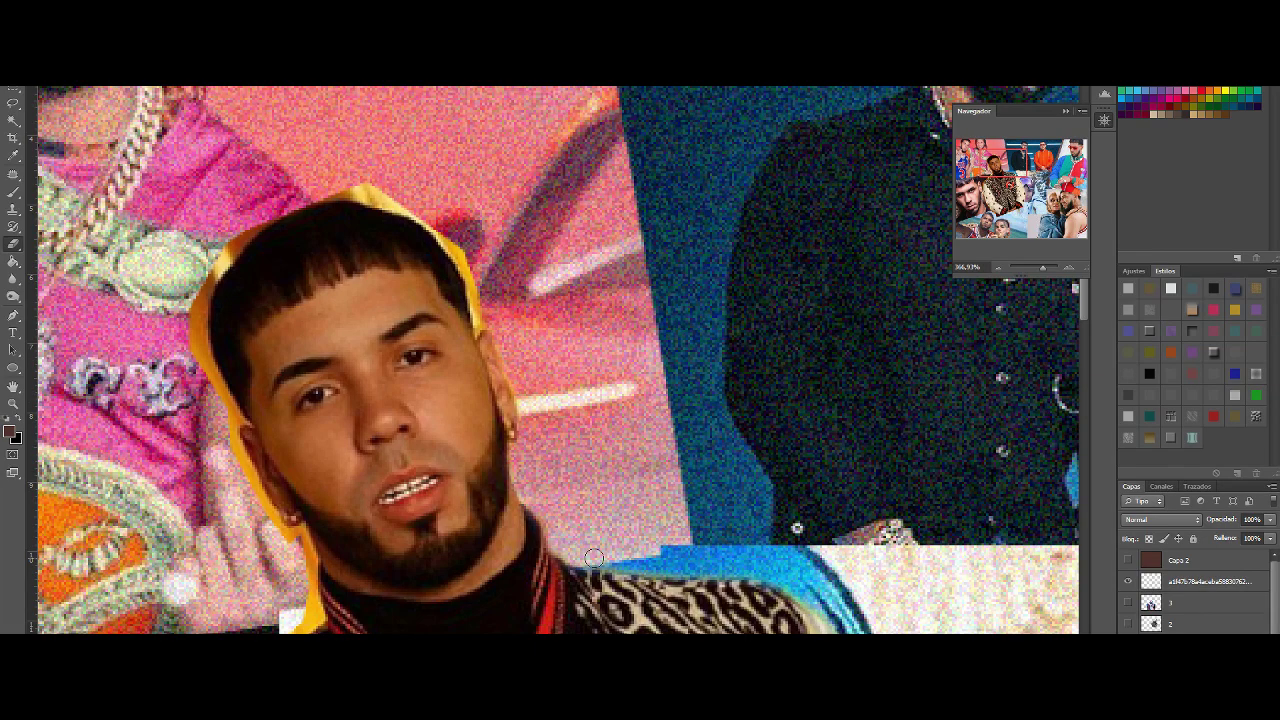
scroll(594, 557, "up", 3)
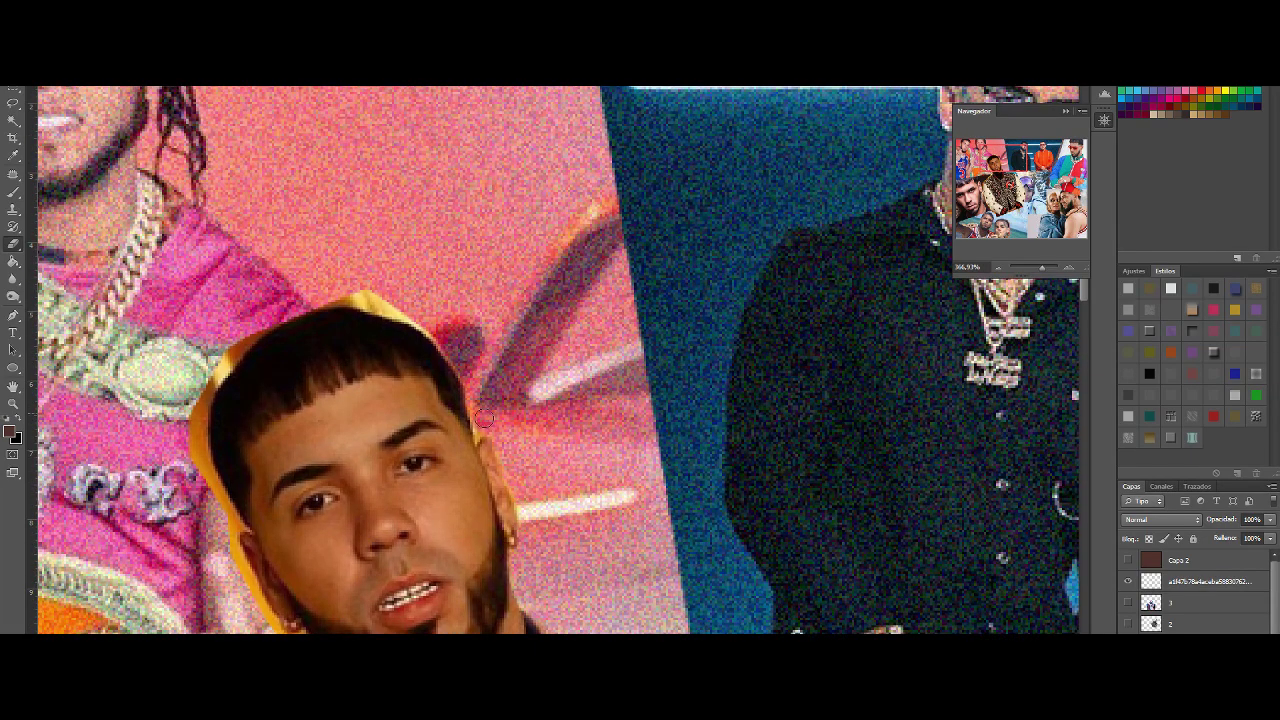
scroll(484, 418, "up", 3)
scroll(600, 435, "left", 5)
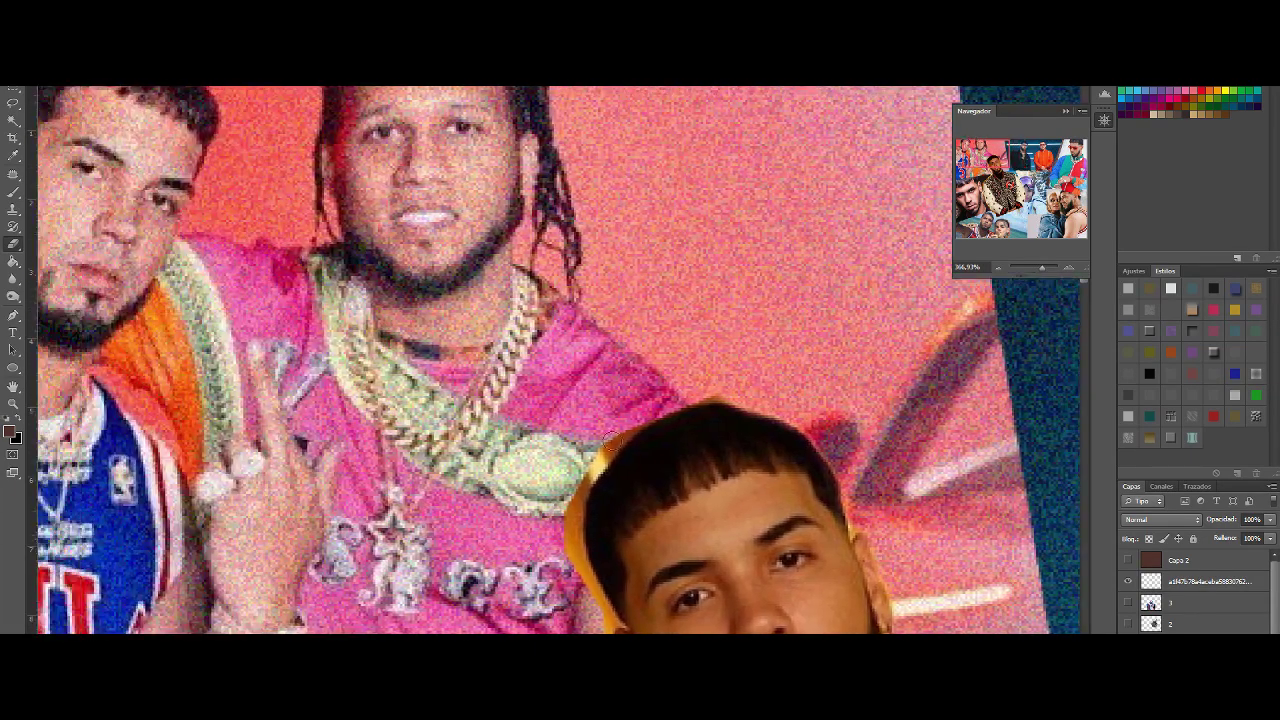
- Erase the gold fringe along the leopard-print-jacket man's hair, ear, jaw and neck on the image's left side
scroll(610, 440, "down", 5)
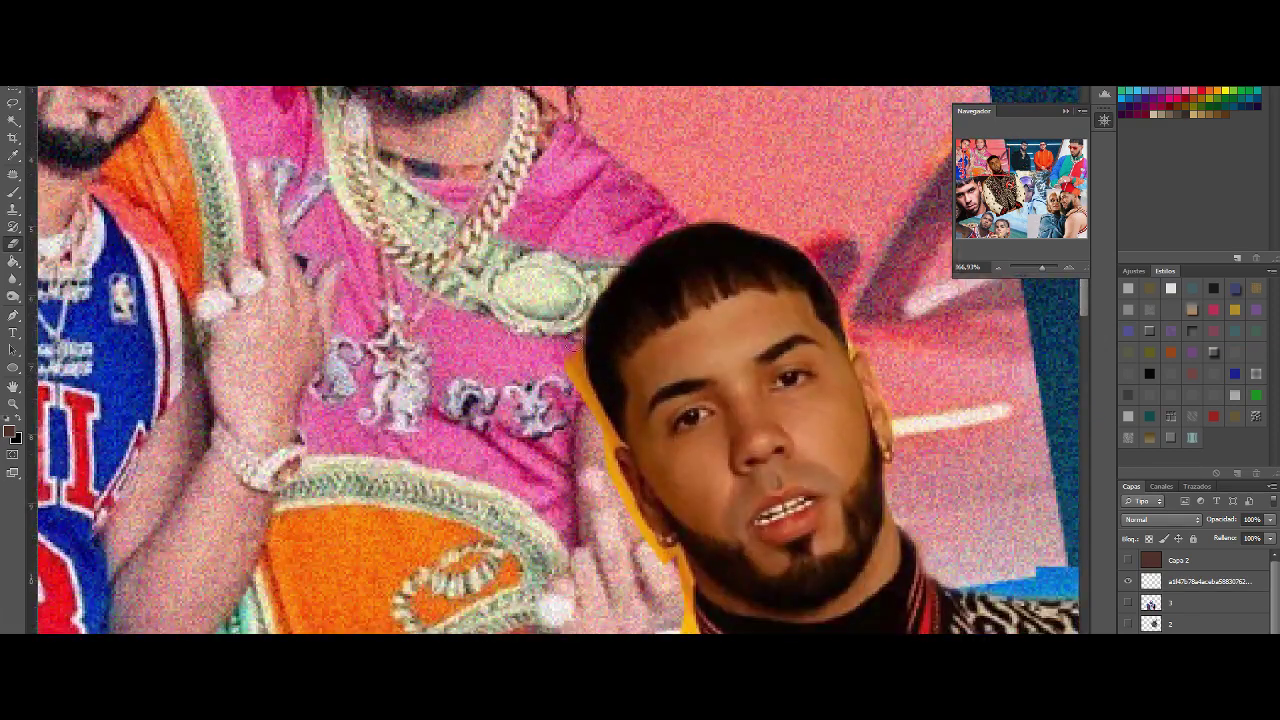
scroll(650, 330, "down", 2)
scroll(595, 320, "down", 2)
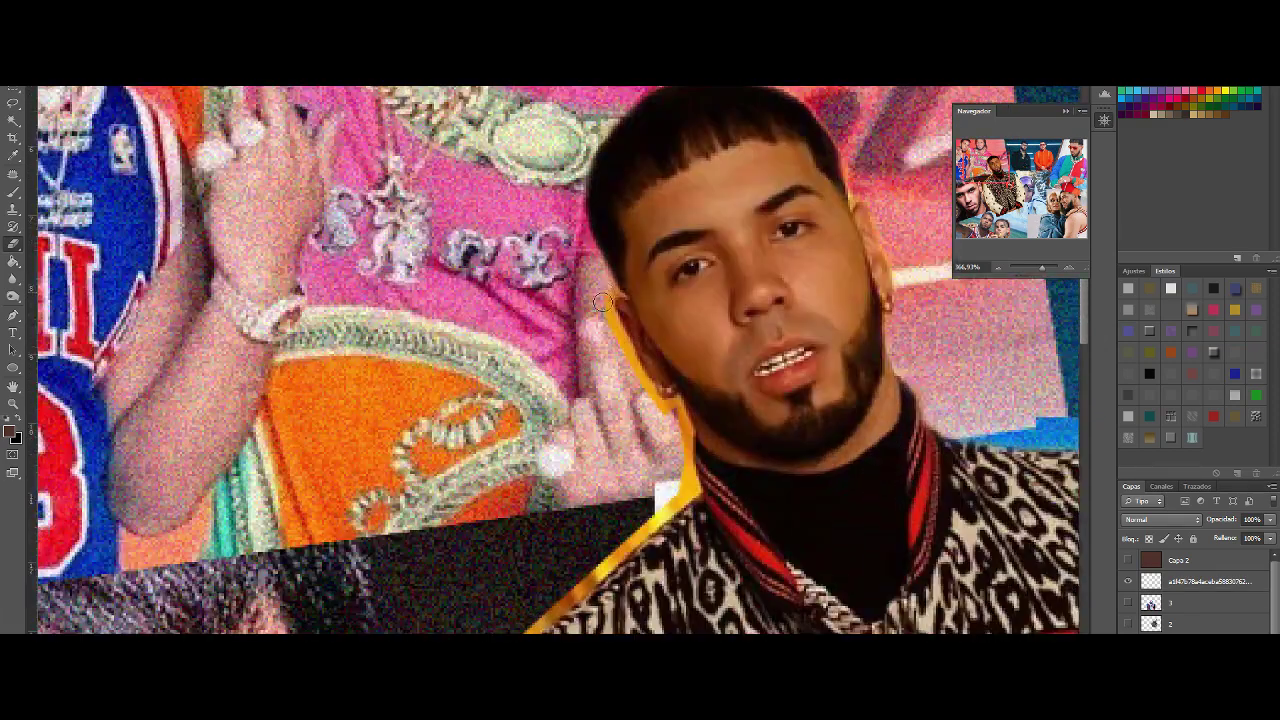
scroll(672, 350, "down", 2)
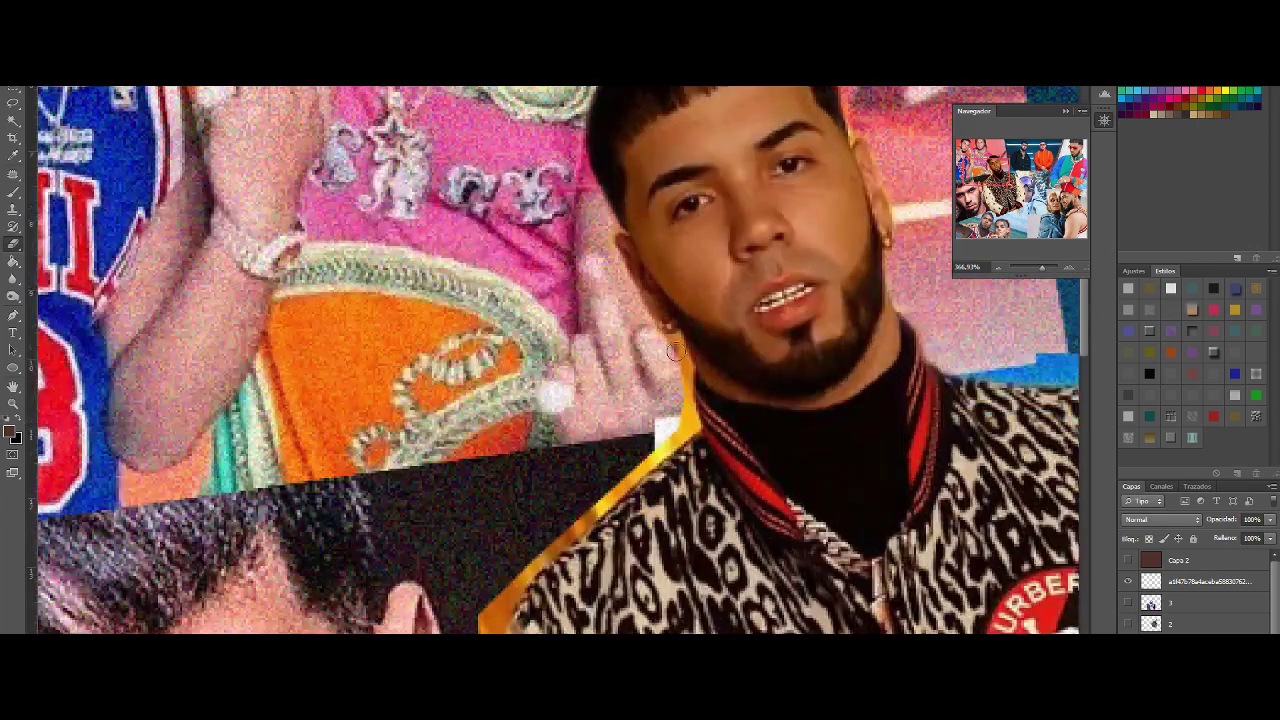
scroll(675, 355, "down", 3)
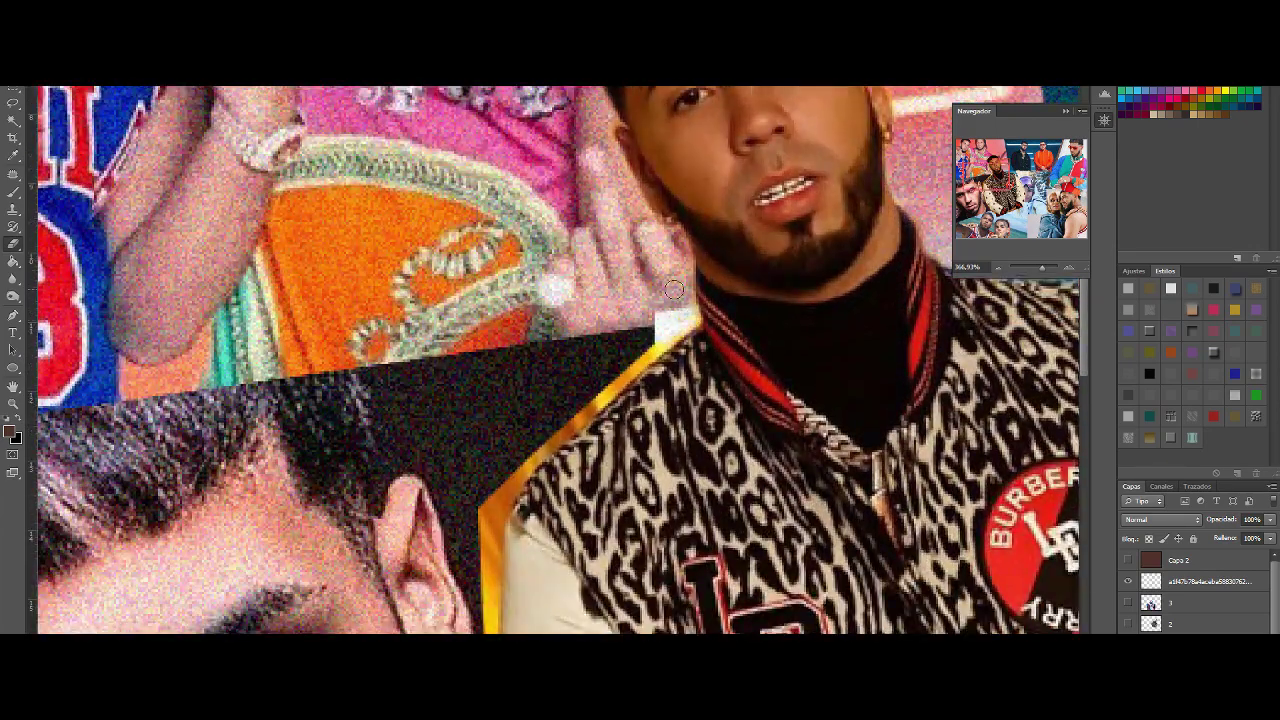
- Erase the gold fringe along the leopard-print shoulder and the top of the cream sleeve on the image's left side
scroll(685, 290, "down", 3)
scroll(620, 185, "down", 2)
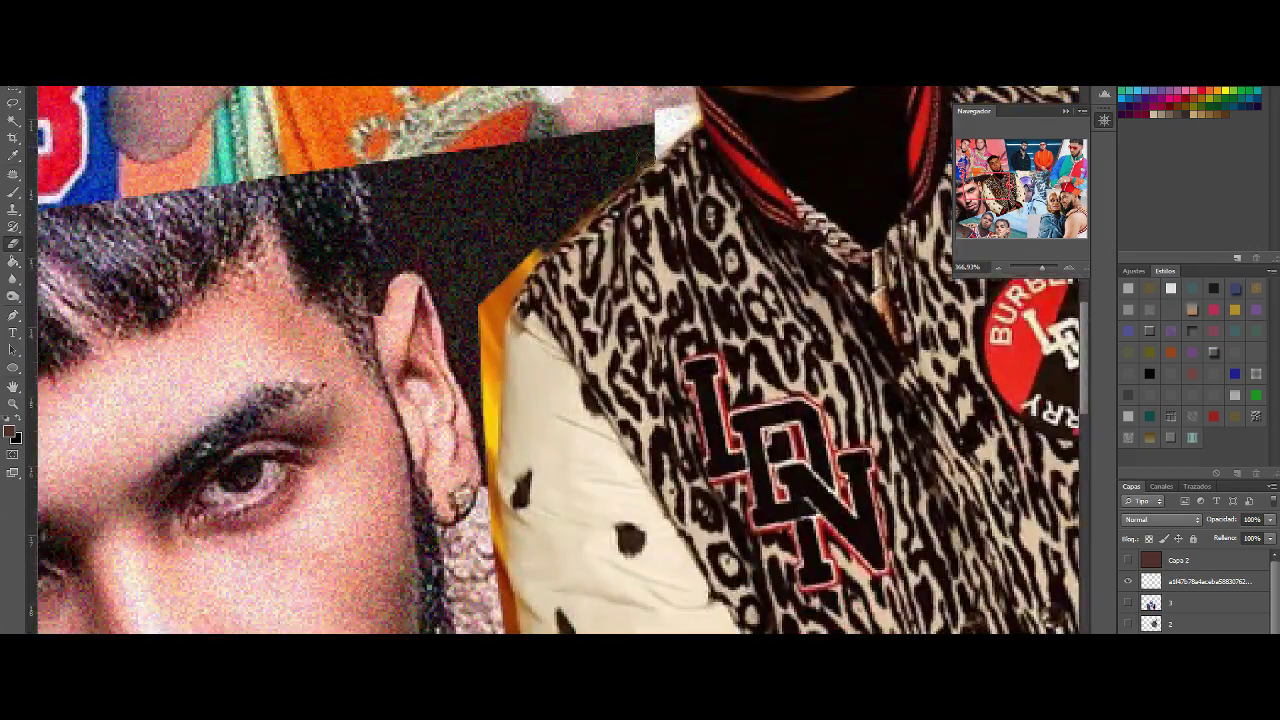
scroll(602, 177, "down", 5)
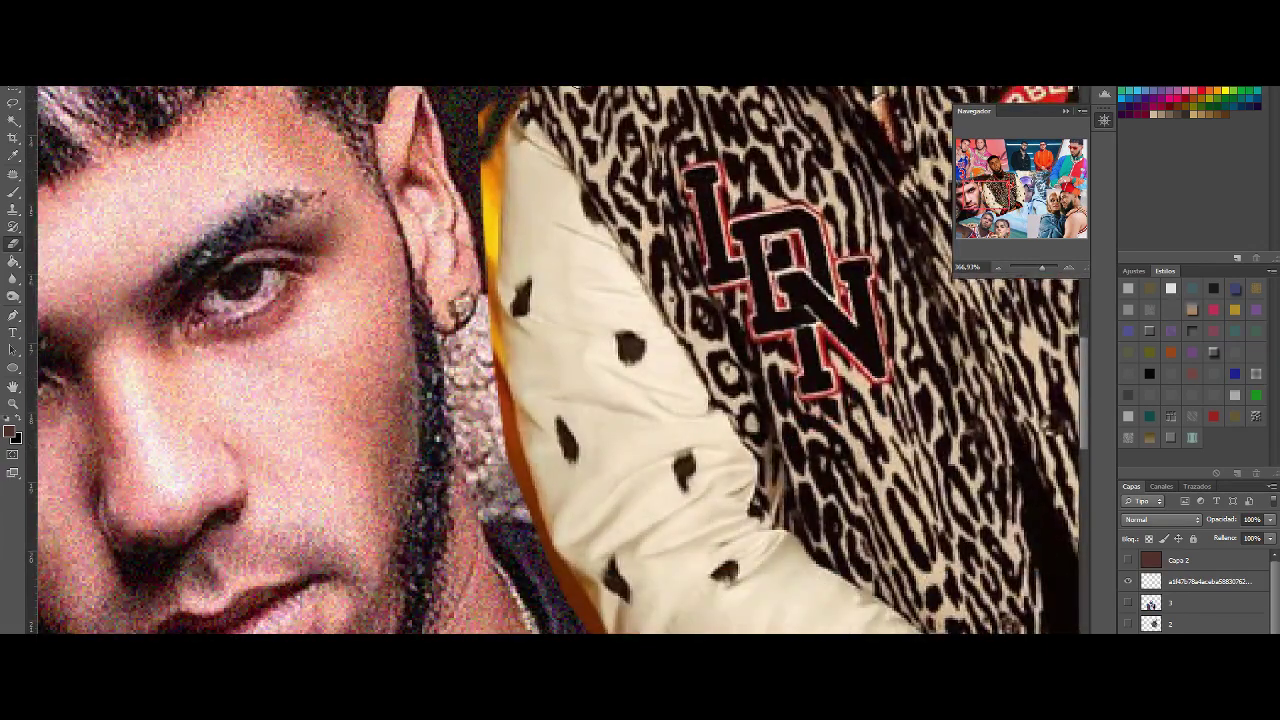
scroll(602, 177, "down", 1)
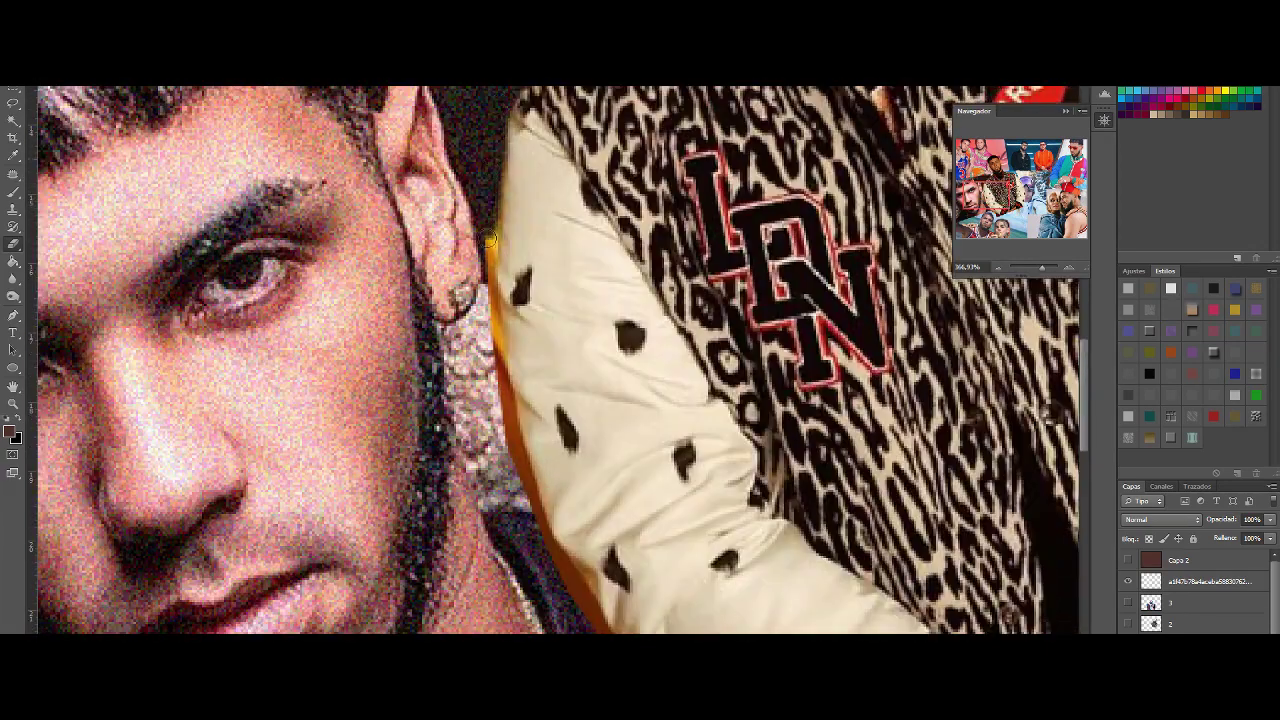
- Erase the gold and brown fringe along the upper cream sleeve toward the elbow on the image's left side
scroll(602, 177, "down", 2)
left_click_drag(490, 172, 497, 357)
left_click(52, 44)
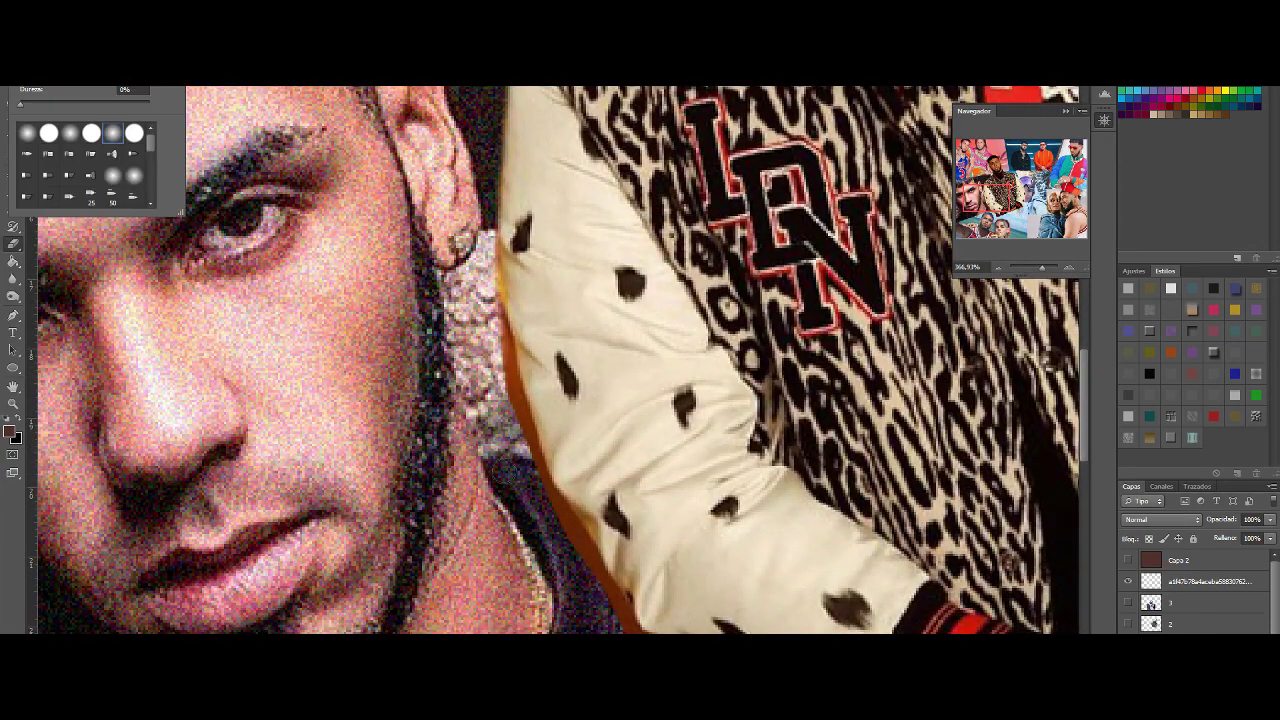
mouse_move(527, 473)
left_mouse_down()
mouse_move(501, 349)
mouse_move(541, 498)
mouse_move(493, 156)
left_mouse_up()
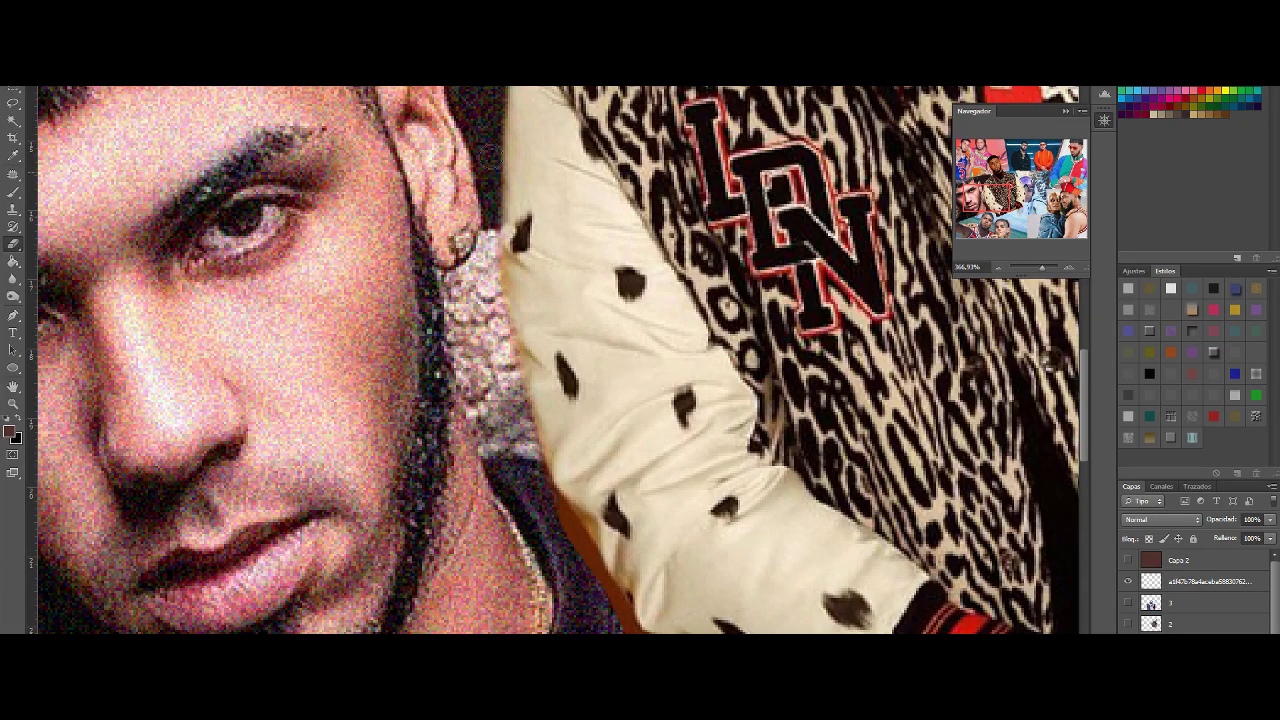
- Erase the remaining gold fringe from the elbow along the lower cream sleeve to the striped cuff on the image's left side
scroll(482, 221, "down", 1)
scroll(545, 375, "down", 2)
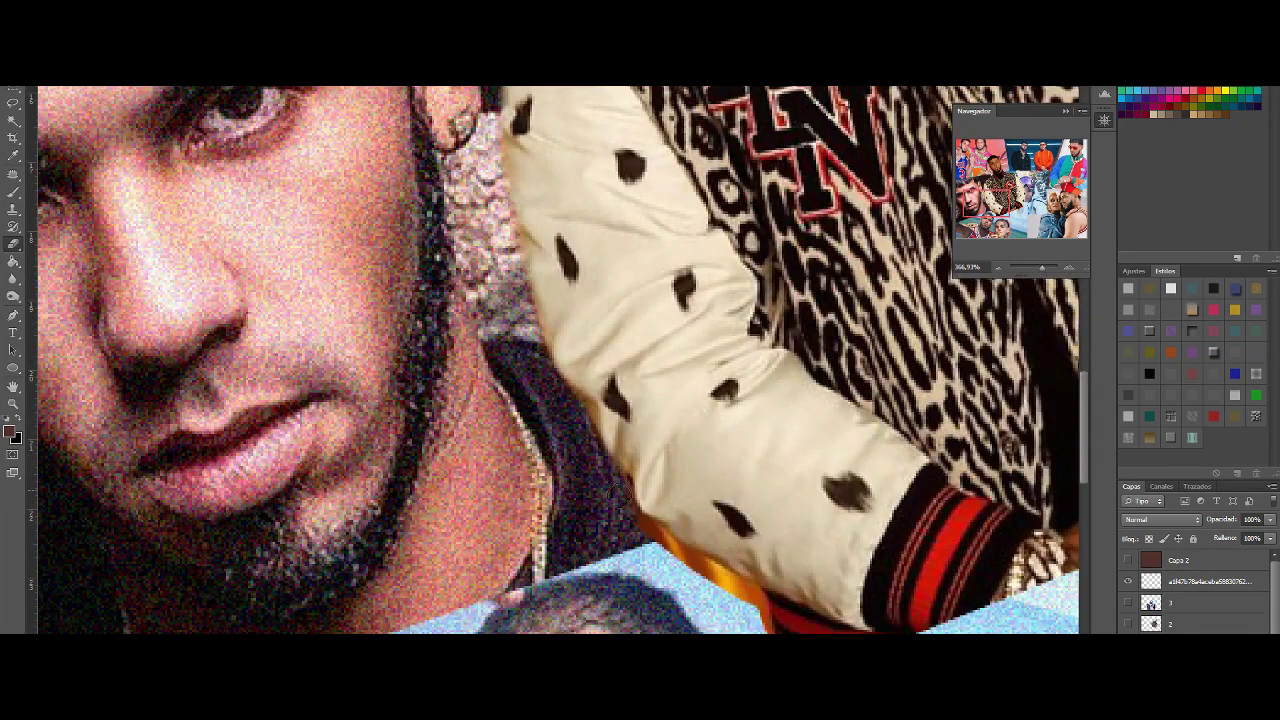
scroll(617, 490, "down", 2)
mouse_move(780, 587)
left_mouse_down()
mouse_move(738, 506)
mouse_move(604, 425)
left_mouse_up()
left_click_drag(668, 462, 729, 505)
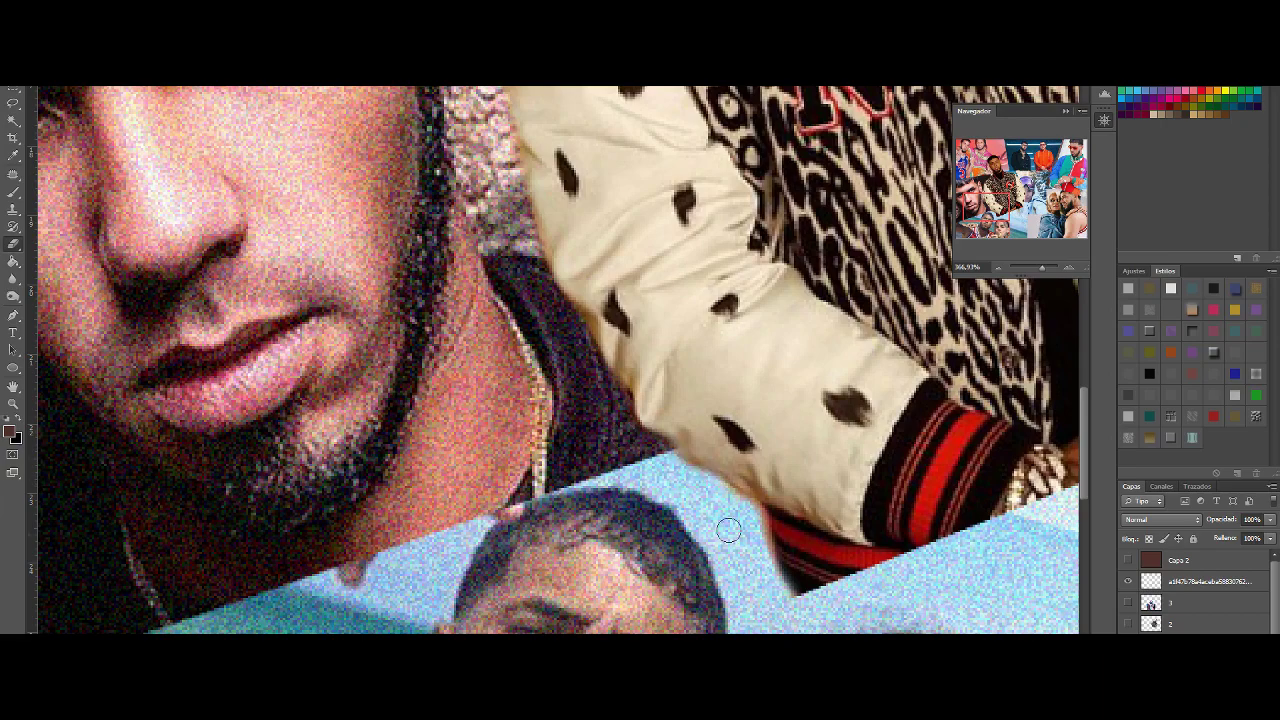
- Erase the leftover gold fringe beside the ear on the image's right side with a soft brush, and show layers 3 and 2 again
left_click_drag(1042, 268, 1046, 276)
left_click(52, 76)
left_click(115, 130)
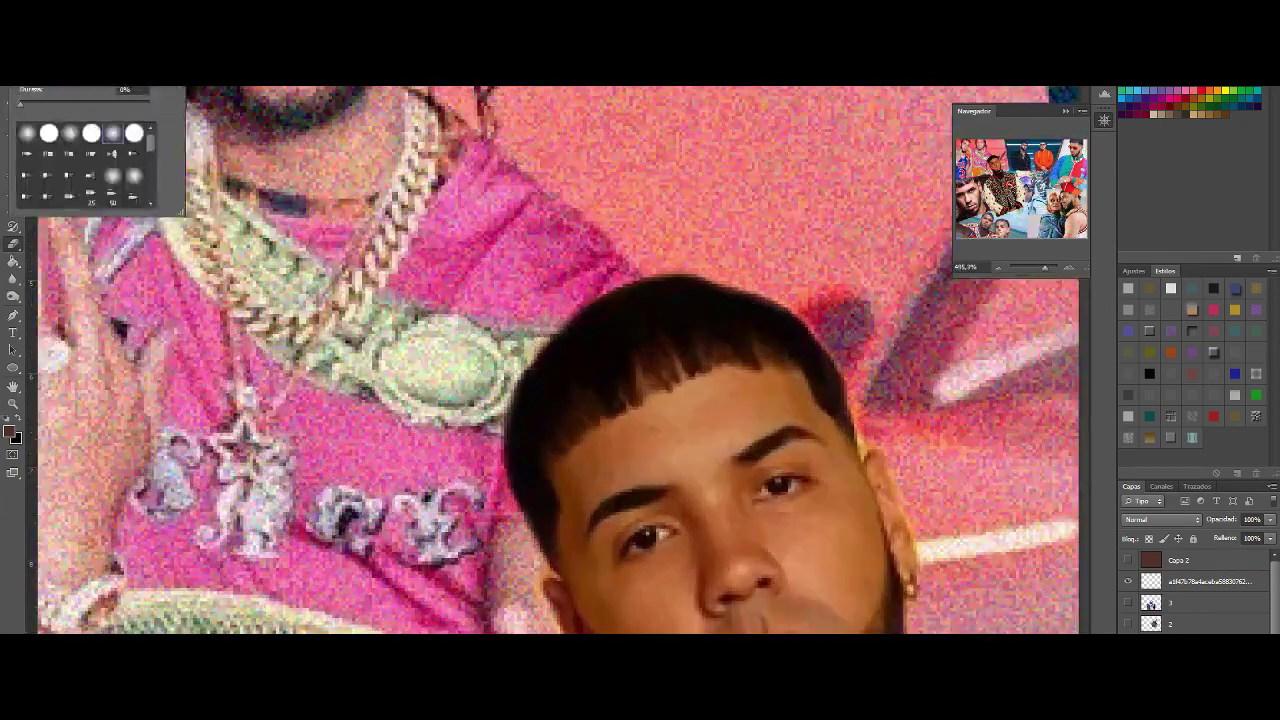
left_click(864, 436)
scroll(544, 514, "down", 7)
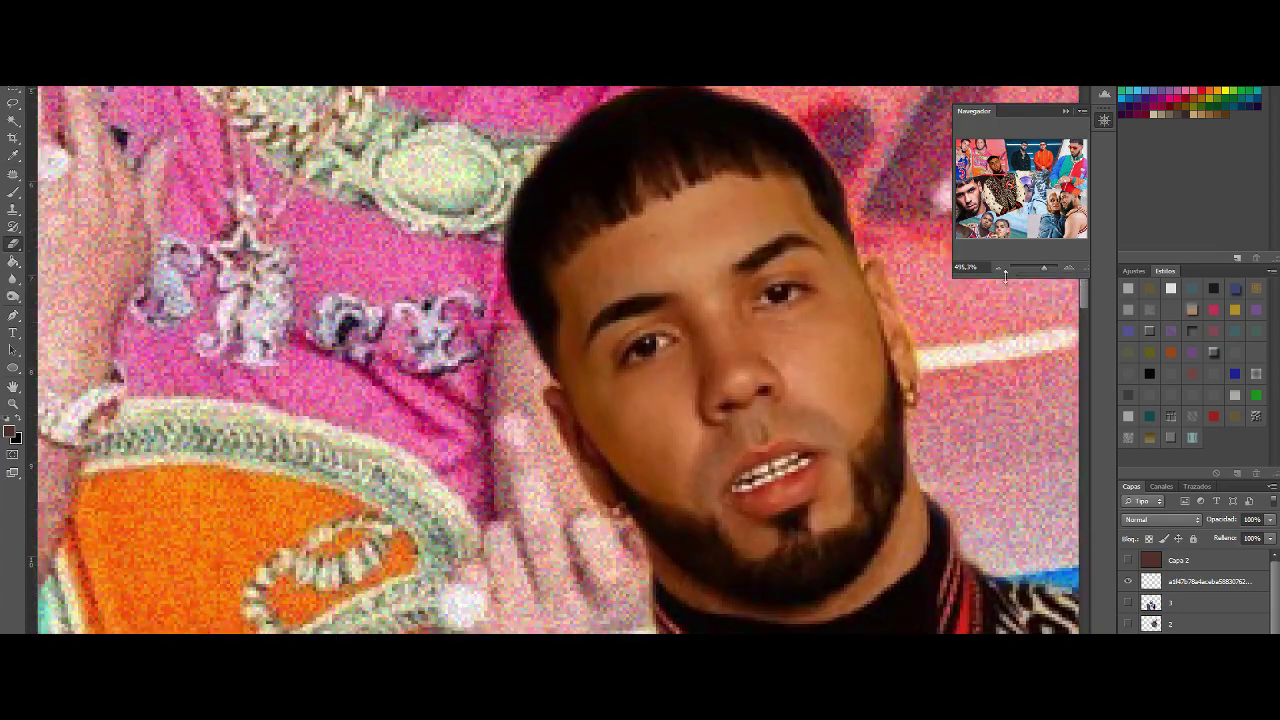
left_click_drag(1083, 300, 1032, 268)
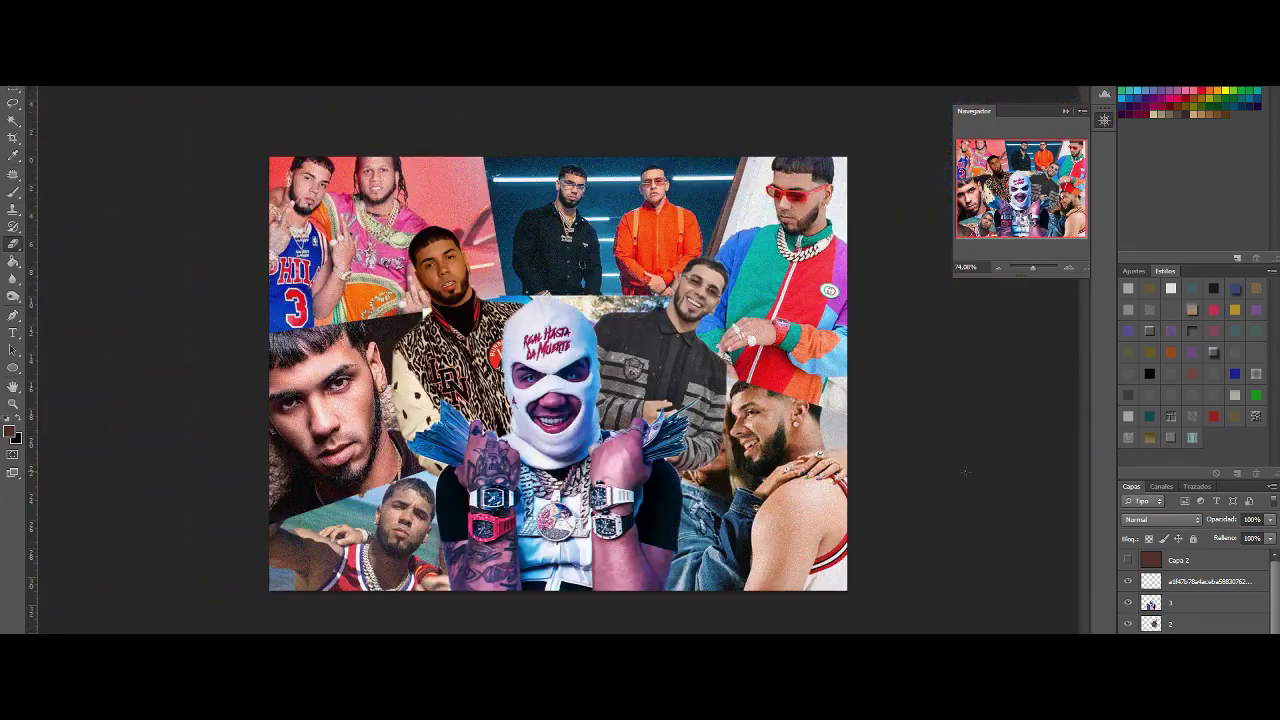